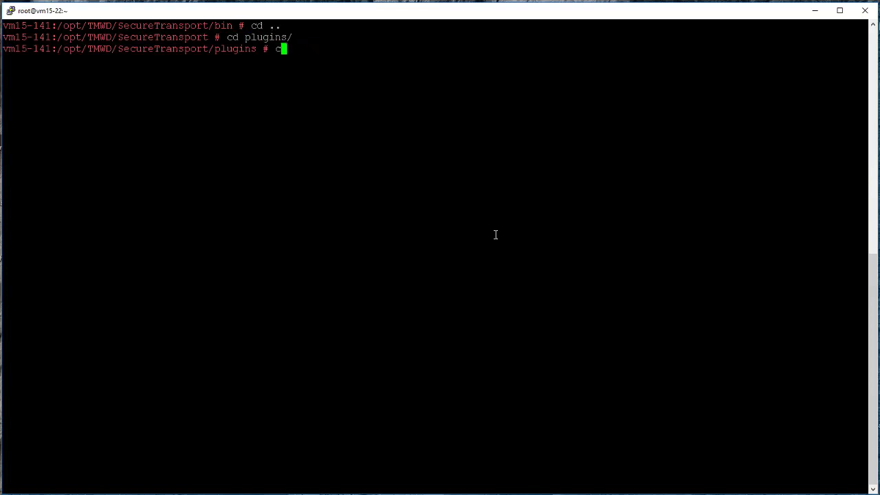
Enter the plugins/transferSites folder and list its files.
{"action": "key", "text": "Tab"}
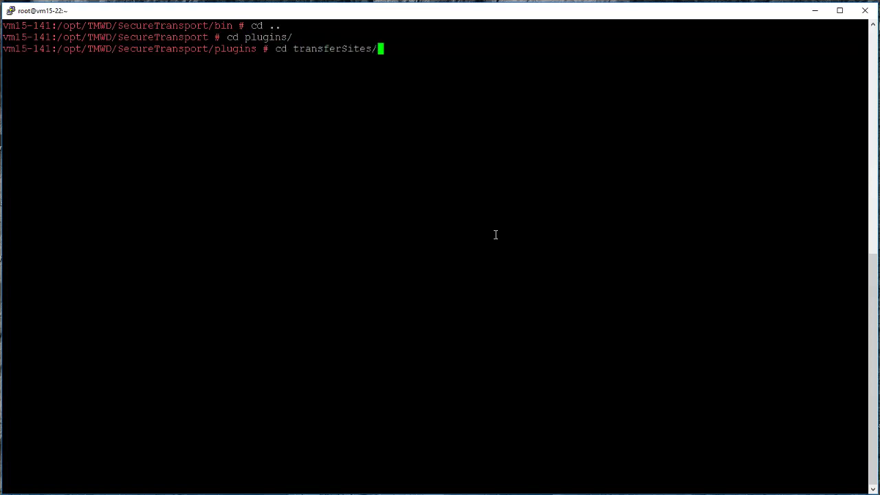
{"action": "key", "text": "Return"}
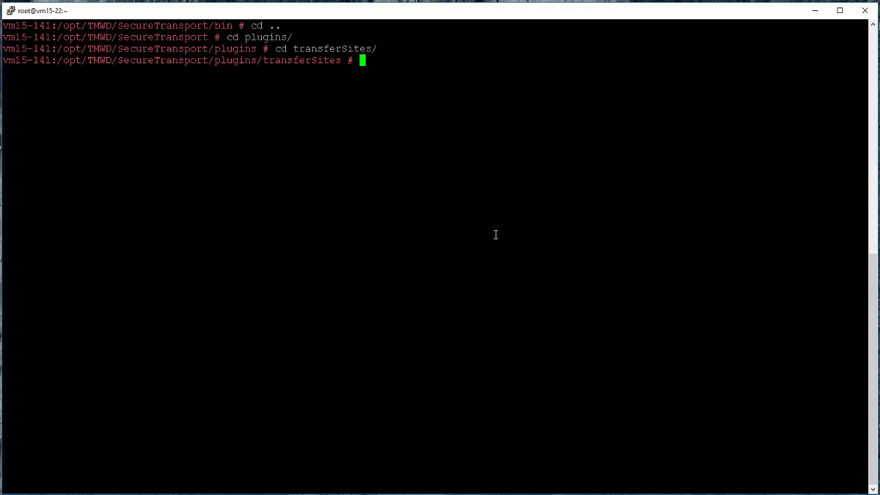
{"action": "type", "text": "ls"}
{"action": "key", "text": "Return"}
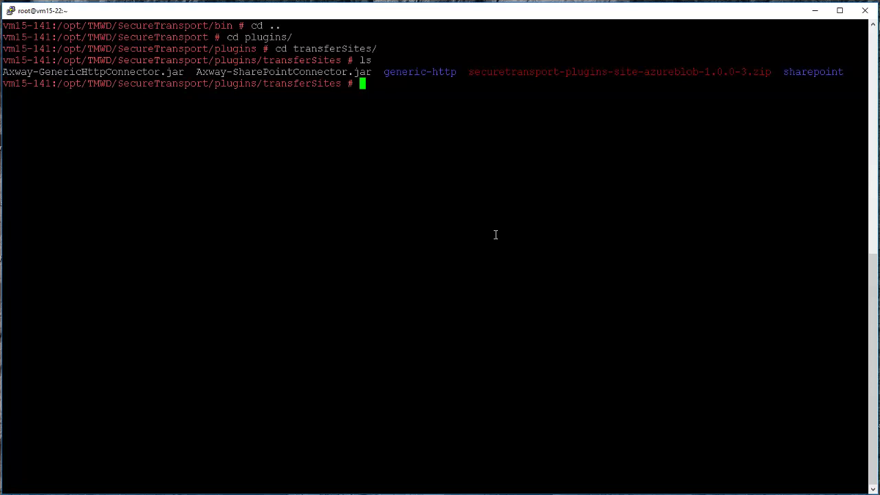
Unzip the securetransport-plugins-site-azureblob archive, adding the axway-site-azure-blob folder.
{"action": "type", "text": "unzip se"}
{"action": "key", "text": "Tab"}
{"action": "key", "text": "Return"}
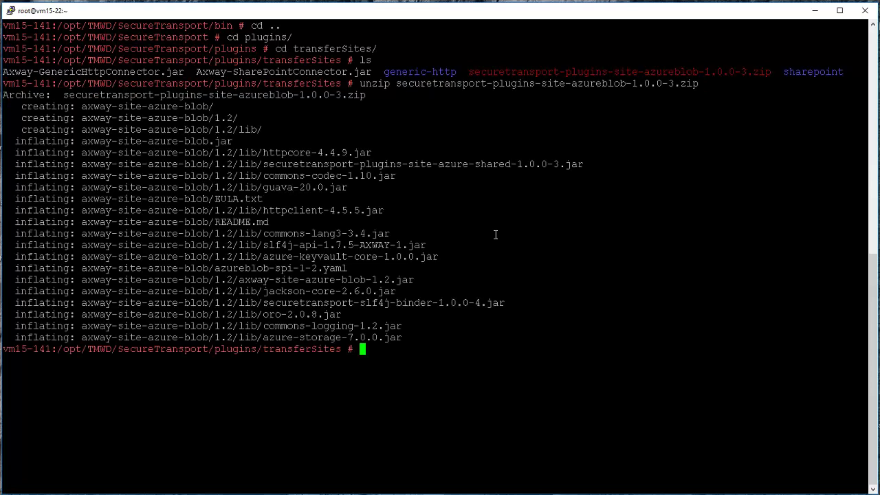
{"action": "type", "text": "ls"}
{"action": "key", "text": "Return"}
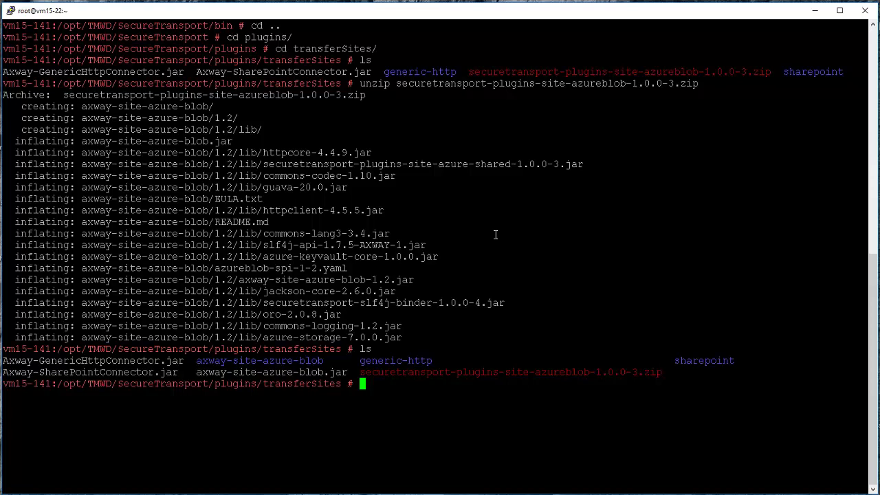
Go back up two levels and into SecureTransport's bin folder.
{"action": "type", "text": "cd .."}
{"action": "key", "text": "Return"}
{"action": "type", "text": "cd .."}
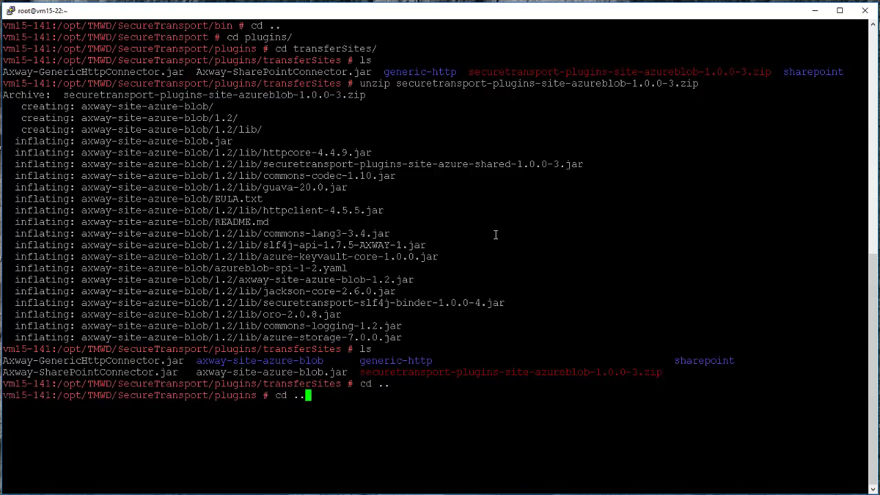
{"action": "key", "text": "Return"}
{"action": "type", "text": "cd bin/"}
{"action": "key", "text": "Return"}
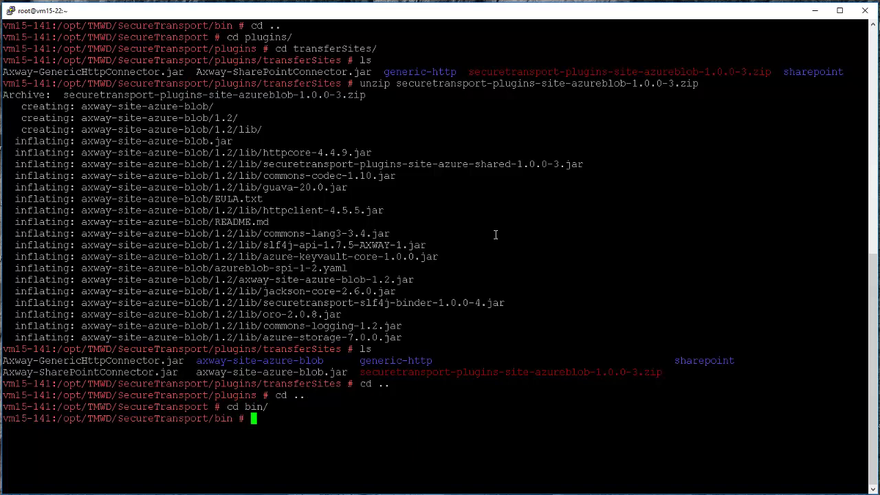
Restart all SecureTransport services with ./stop_all; ./start_all.
{"action": "type", "text": "./stop_all; s"}
{"action": "key", "text": "BackSpace"}
{"action": "type", "text": "./start_all"}
{"action": "key", "text": "Return"}
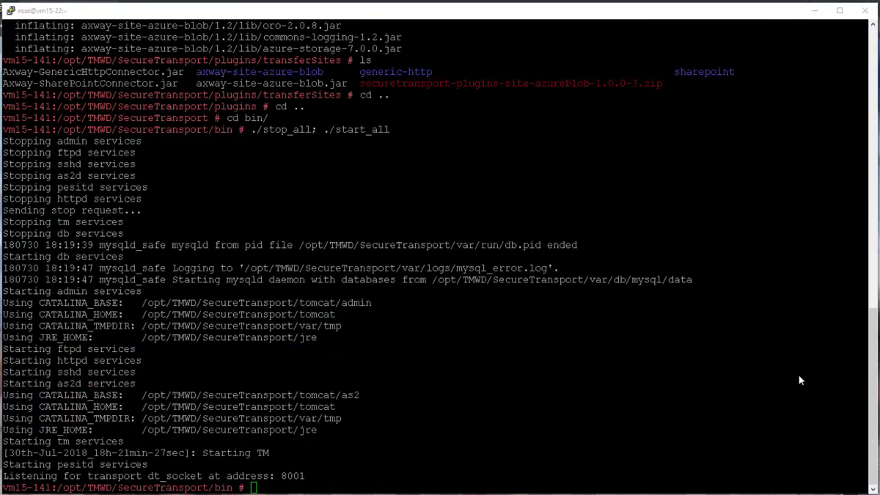
{"action": "left_click", "coordinate": [604, 414]}
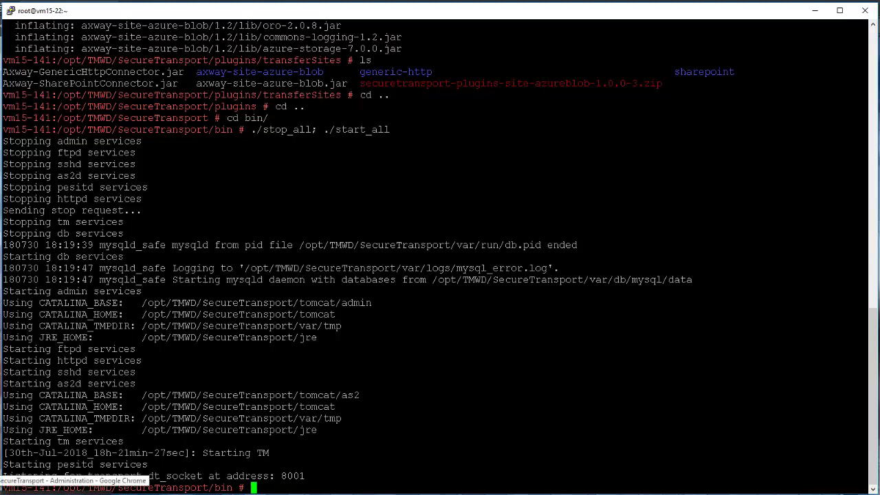
Sign in to the SecureTransport admin console with the administrator user ID and password.
{"action": "left_click", "coordinate": [66, 494]}
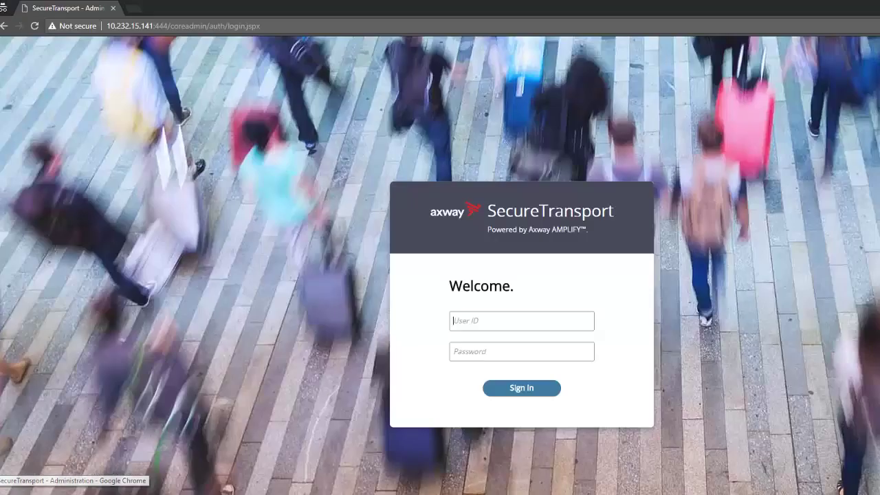
{"action": "left_click", "coordinate": [512, 323]}
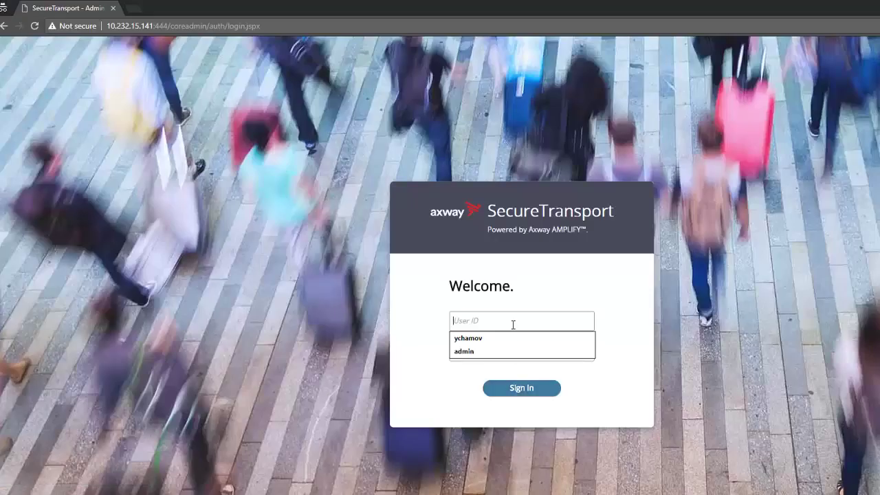
{"action": "type", "text": "admin"}
{"action": "key", "text": "Tab"}
{"action": "type", "text": "admin"}
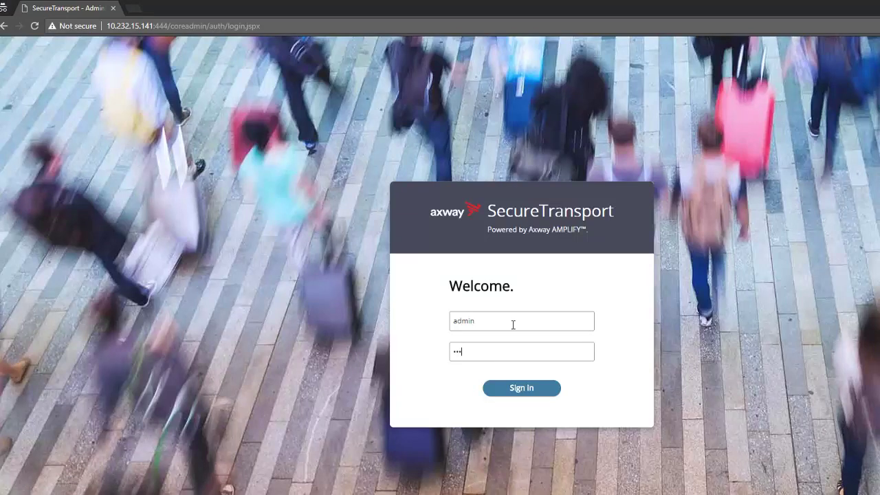
{"action": "key", "text": "Return"}
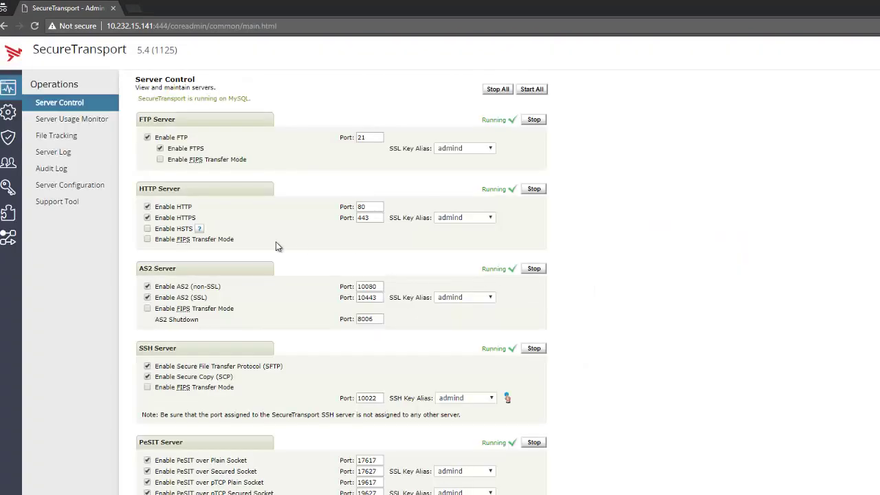
Search the Server Log for 'blob' and find the Azure Blob Plugin Loaded entry on page two.
{"action": "left_click", "coordinate": [62, 152]}
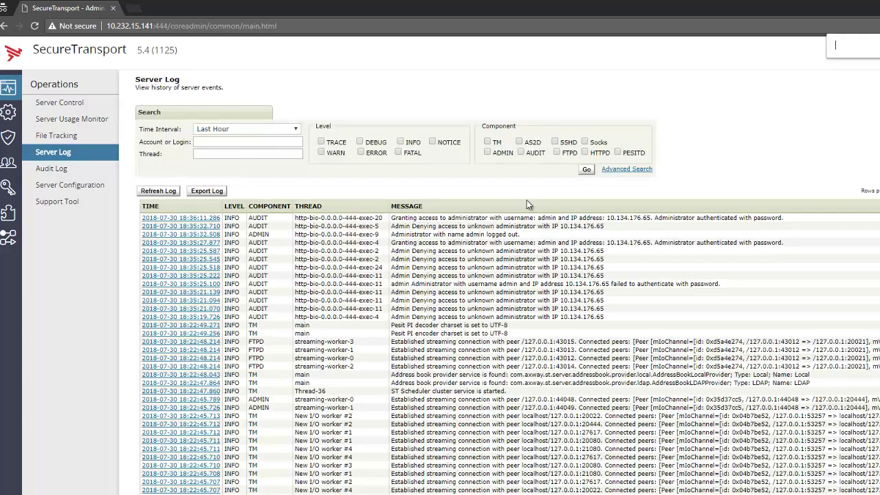
{"action": "type", "text": "blob"}
{"action": "scroll", "coordinate": [527, 381], "scroll_direction": "down", "scroll_amount": 6}
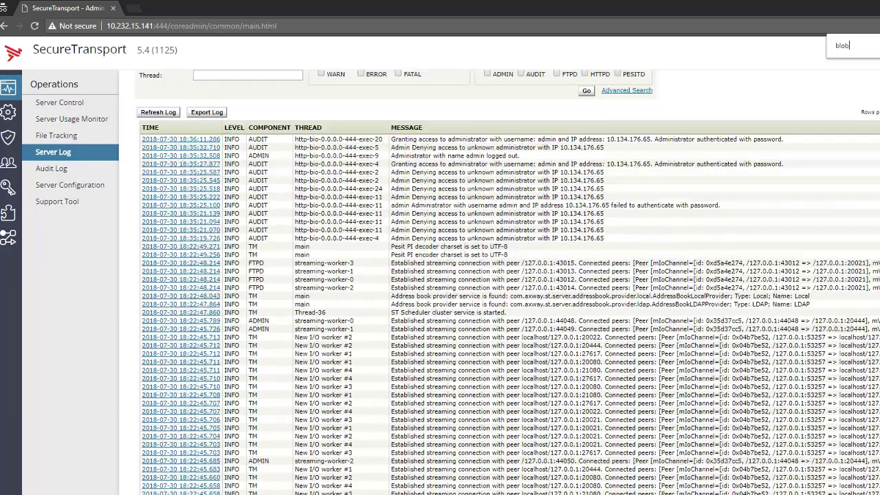
{"action": "scroll", "coordinate": [554, 333], "scroll_direction": "down", "scroll_amount": 1}
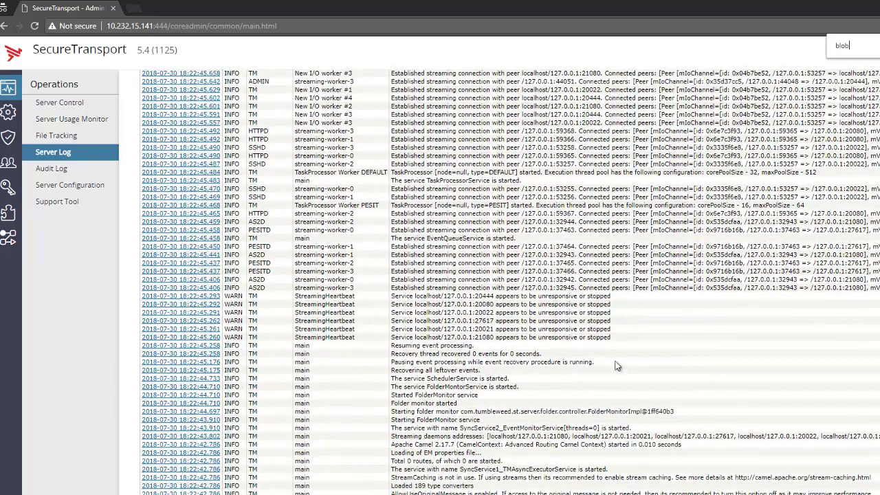
{"action": "scroll", "coordinate": [481, 309], "scroll_direction": "up", "scroll_amount": 7}
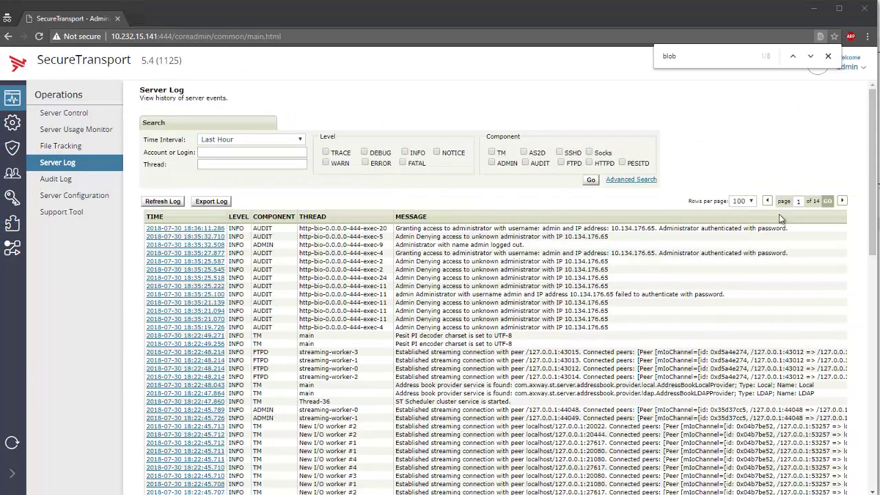
{"action": "left_click", "coordinate": [840, 203]}
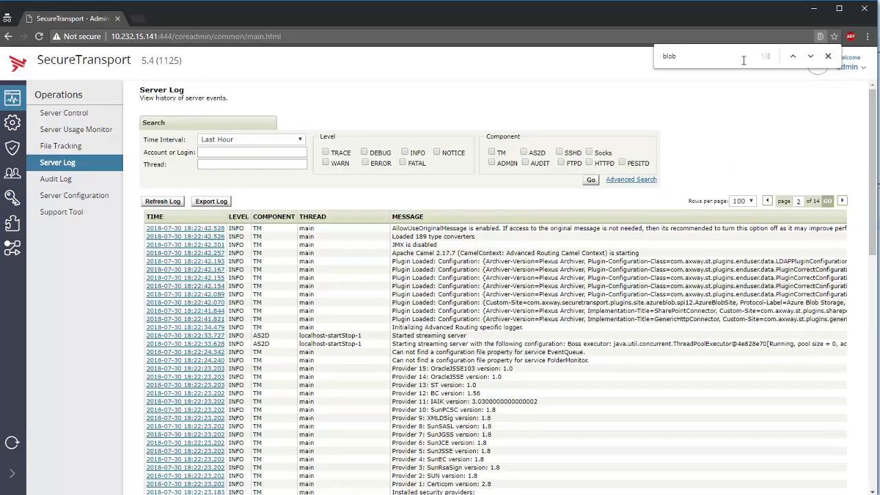
{"action": "left_click", "coordinate": [809, 57]}
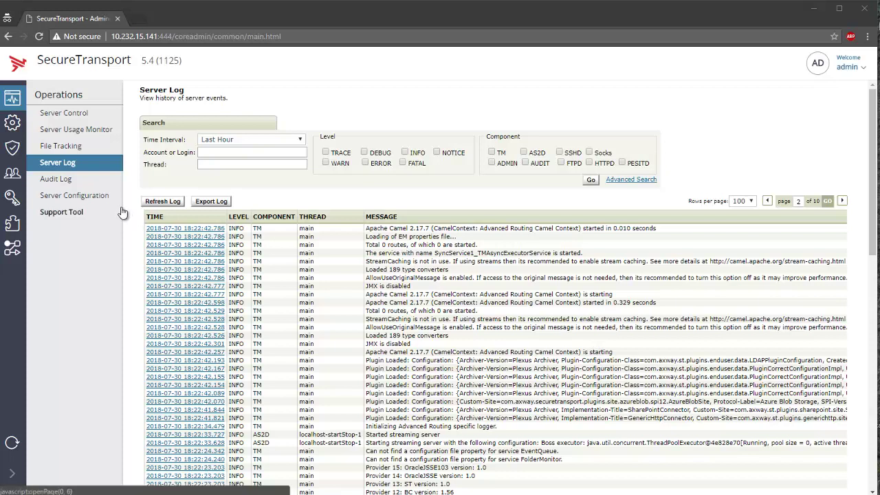
Create a Basic Application named azure_blob_app, then go to User Accounts.
{"action": "left_click", "coordinate": [12, 224]}
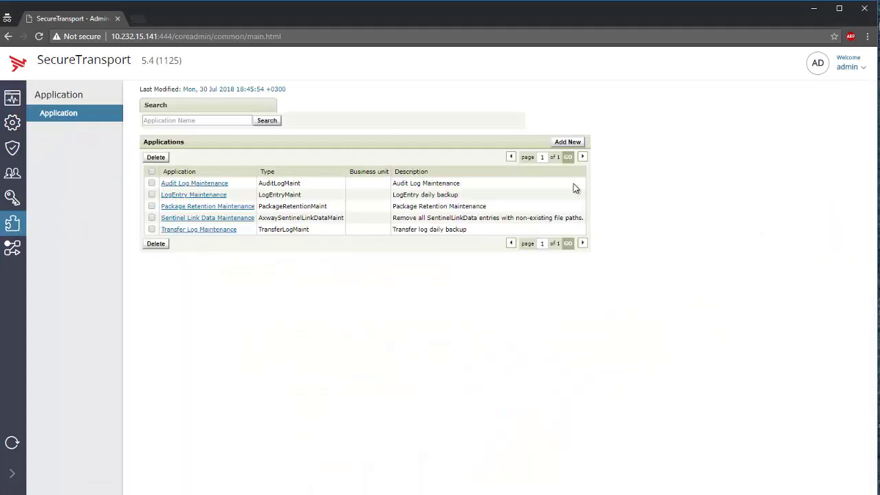
{"action": "left_click", "coordinate": [568, 142]}
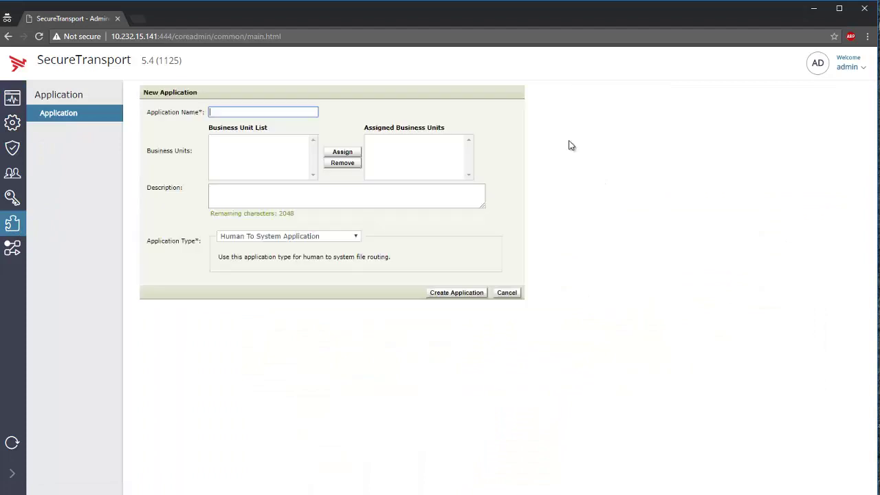
{"action": "left_click", "coordinate": [239, 113]}
{"action": "type", "text": "azure_blob_app"}
{"action": "left_click", "coordinate": [292, 236]}
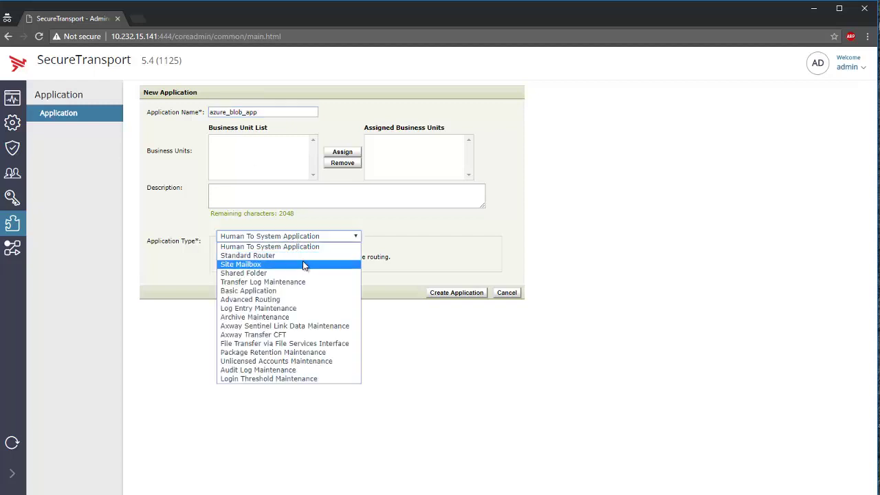
{"action": "left_click", "coordinate": [284, 291]}
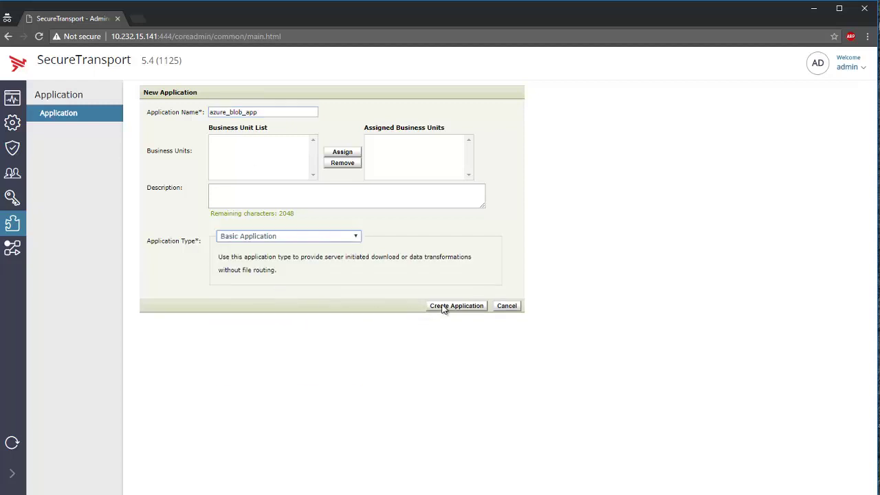
{"action": "left_click", "coordinate": [456, 306]}
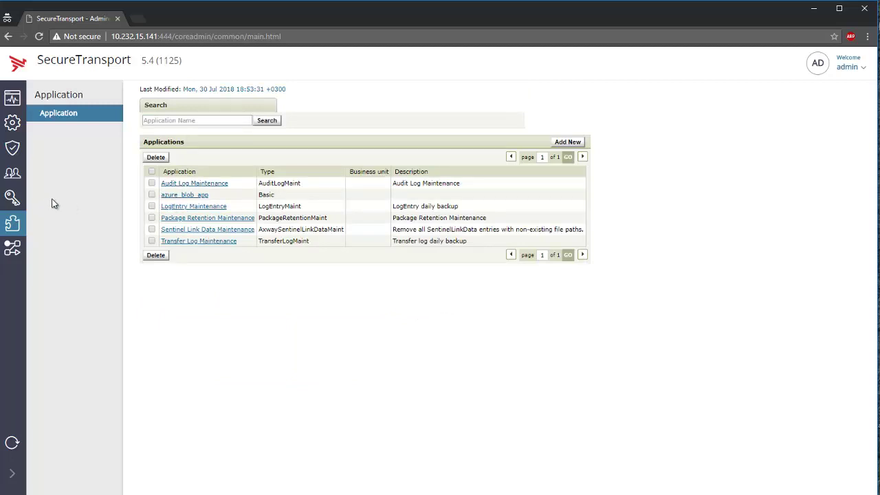
{"action": "left_click", "coordinate": [12, 173]}
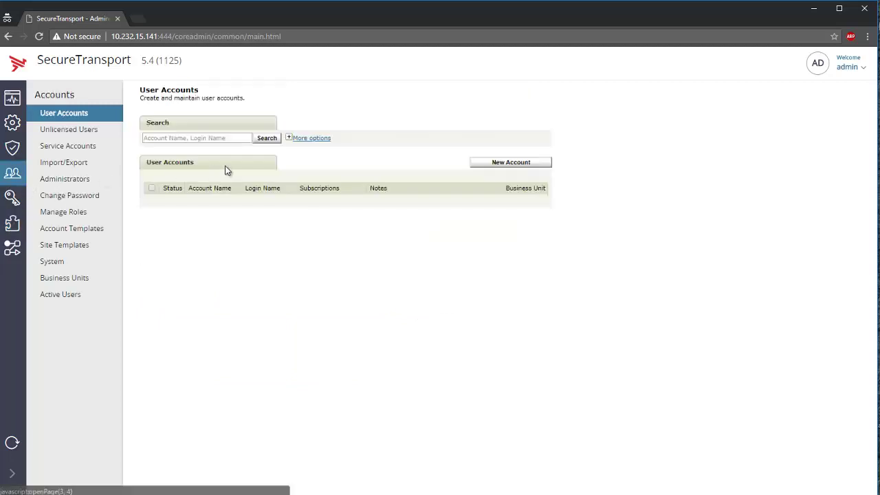
Start a new user account blob_account with UID 123, GID 123 and home /sthome.
{"action": "left_click", "coordinate": [506, 166]}
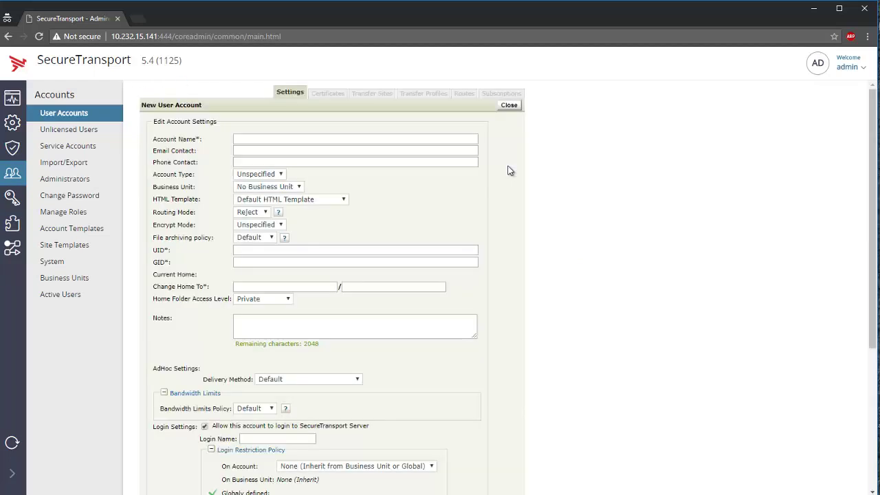
{"action": "left_click", "coordinate": [260, 138]}
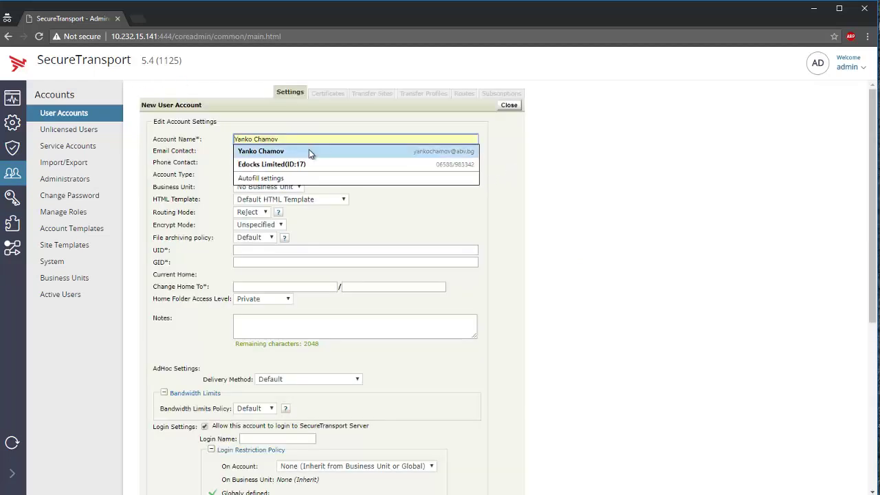
{"action": "type", "text": "azu"}
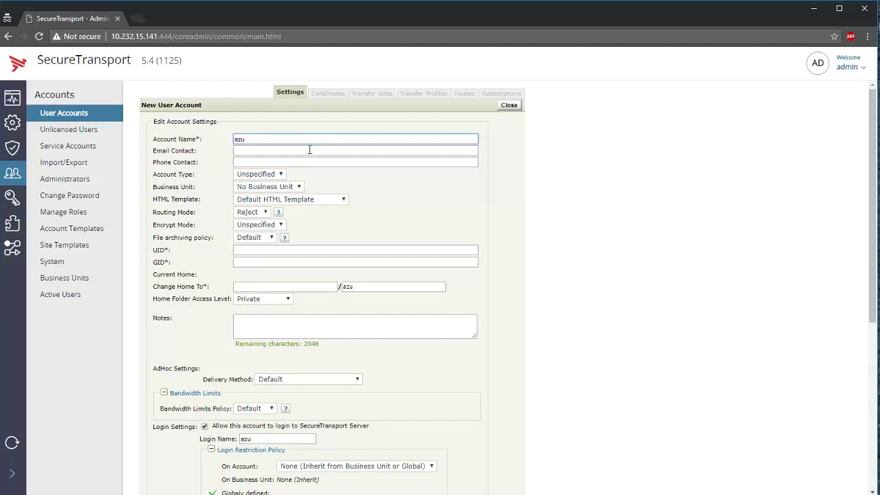
{"action": "key", "text": "BackSpace"}
{"action": "key", "text": "BackSpace"}
{"action": "key", "text": "BackSpace"}
{"action": "type", "text": "blob_account"}
{"action": "key", "text": "Tab"}
{"action": "key", "text": "Tab"}
{"action": "key", "text": "Tab"}
{"action": "key", "text": "Tab"}
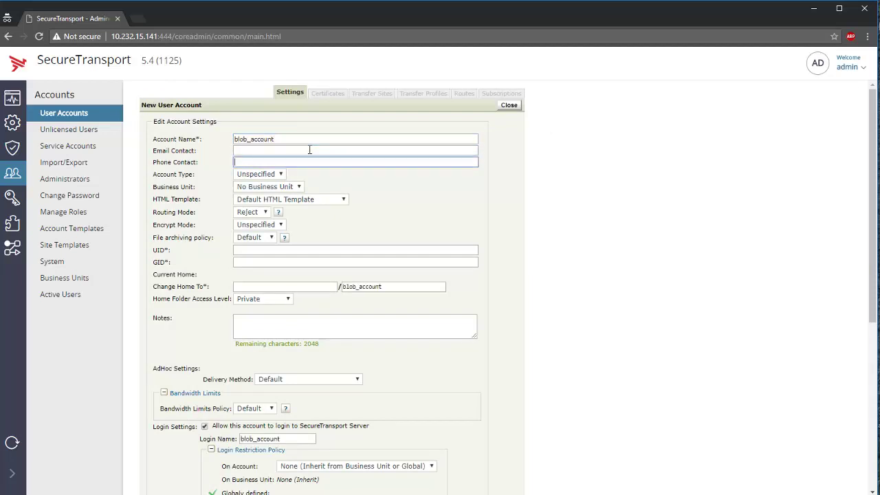
{"action": "key", "text": "Tab"}
{"action": "key", "text": "Tab"}
{"action": "key", "text": "Tab"}
{"action": "key", "text": "Tab"}
{"action": "key", "text": "Tab"}
{"action": "type", "text": "123"}
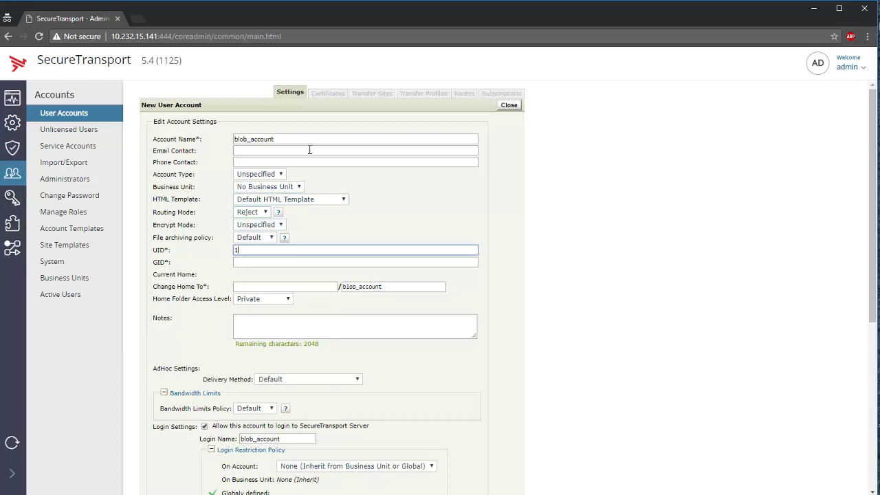
{"action": "key", "text": "Tab"}
{"action": "type", "text": "123"}
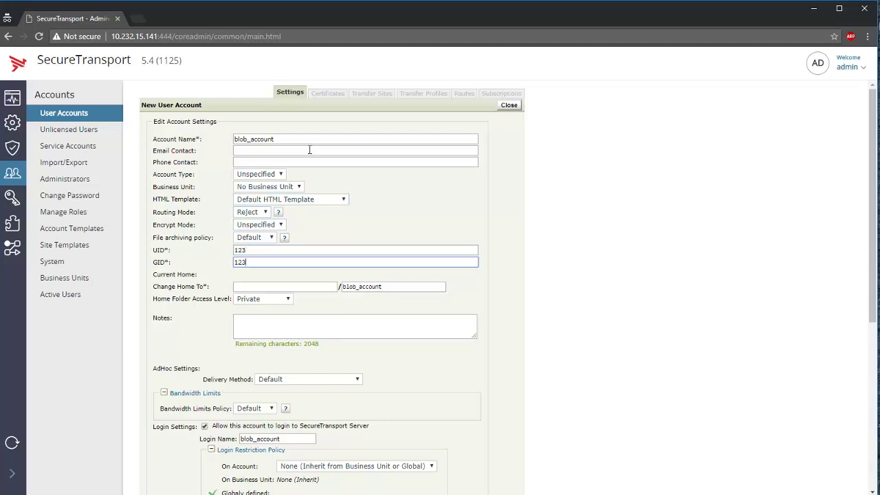
{"action": "key", "text": "Tab"}
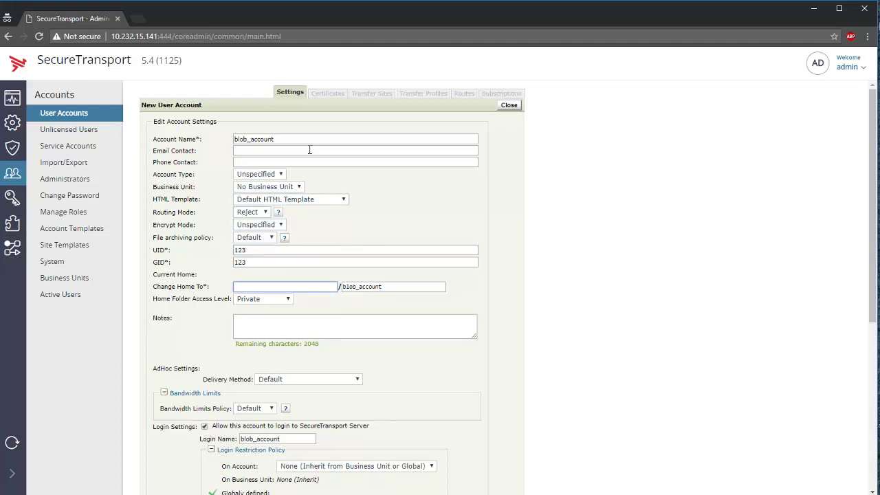
{"action": "type", "text": "/sthome"}
Allow Transfers RESTful API submission and enter the account password twice.
{"action": "scroll", "coordinate": [352, 246], "scroll_direction": "down", "scroll_amount": 2}
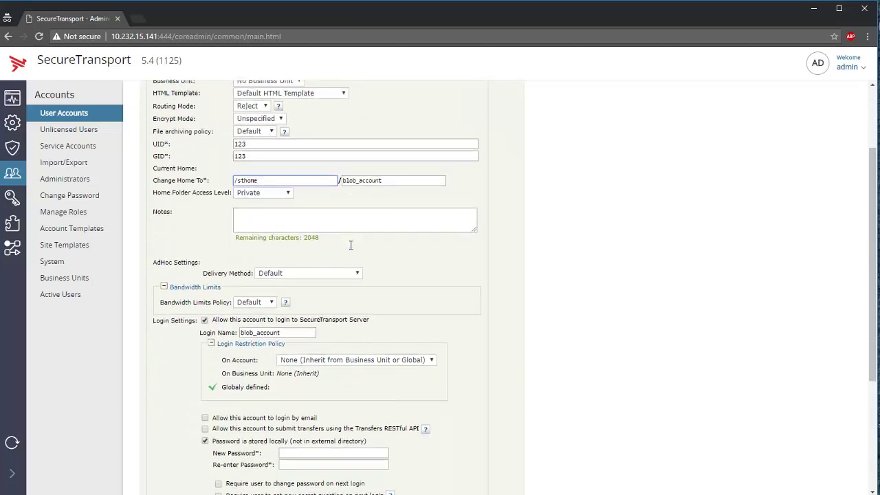
{"action": "scroll", "coordinate": [350, 244], "scroll_direction": "down", "scroll_amount": 1}
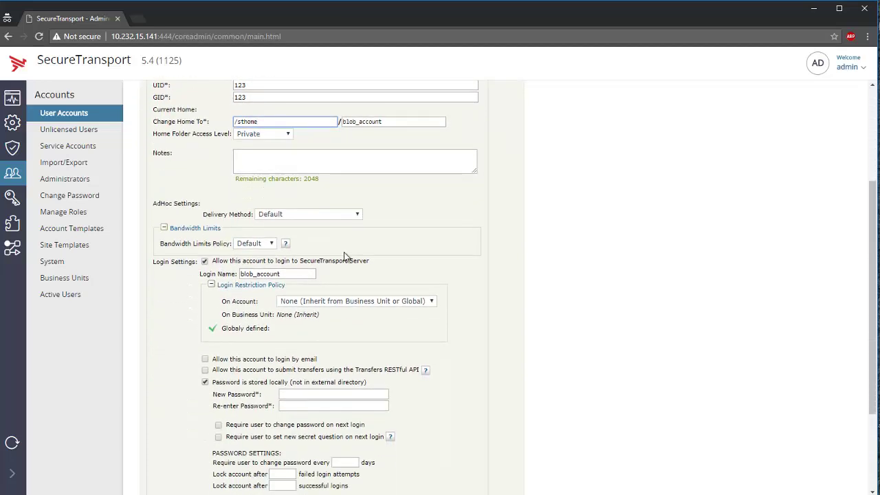
{"action": "scroll", "coordinate": [233, 438], "scroll_direction": "down", "scroll_amount": 1}
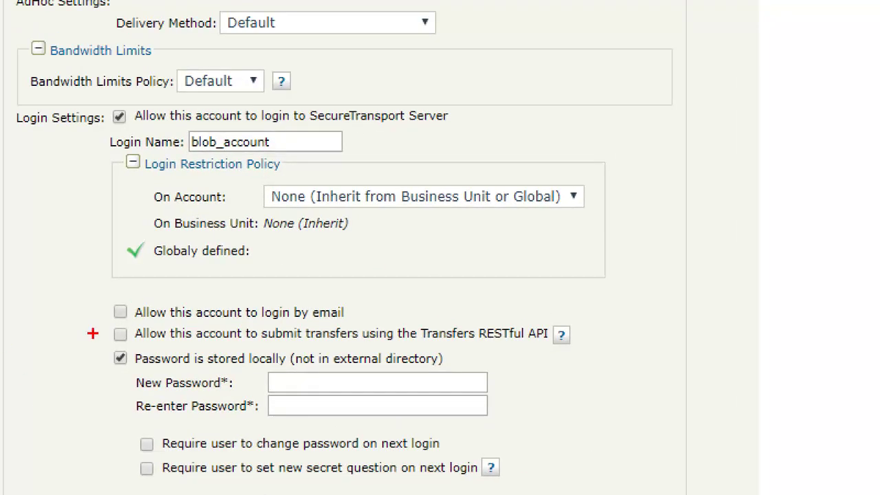
{"action": "left_click_drag", "start_coordinate": [91, 337], "coordinate": [162, 337]}
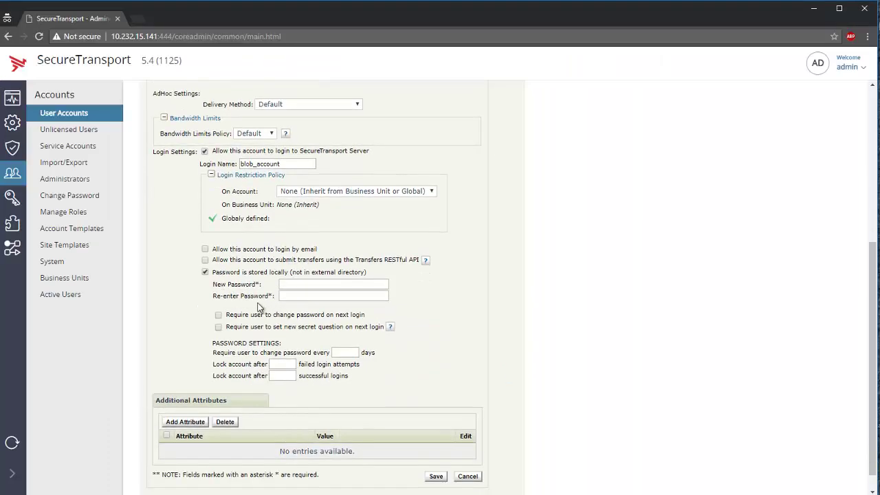
{"action": "left_click", "coordinate": [205, 259]}
{"action": "left_click", "coordinate": [326, 283]}
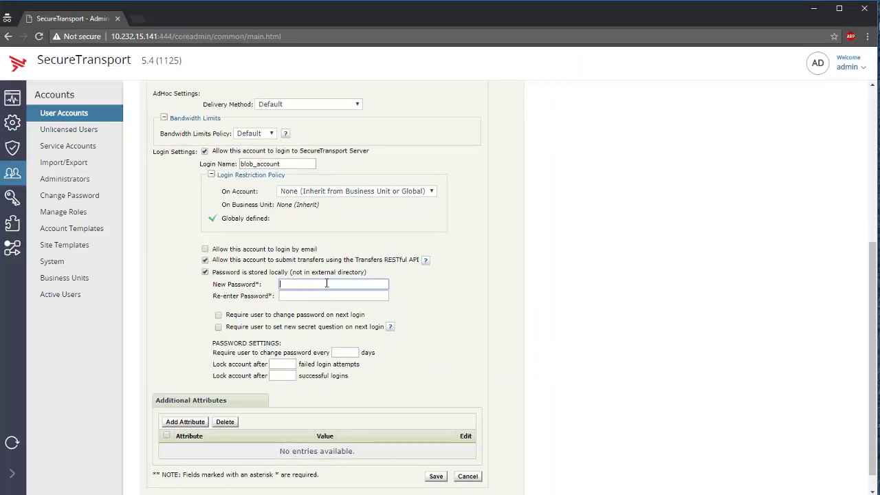
{"action": "type", "text": "123"}
{"action": "left_click", "coordinate": [330, 295]}
{"action": "type", "text": "123"}
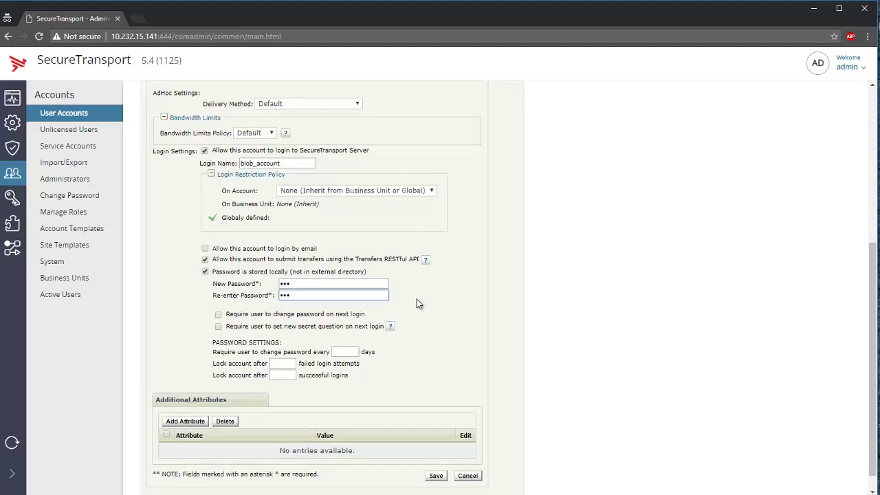
{"action": "scroll", "coordinate": [417, 403], "scroll_direction": "down", "scroll_amount": 1}
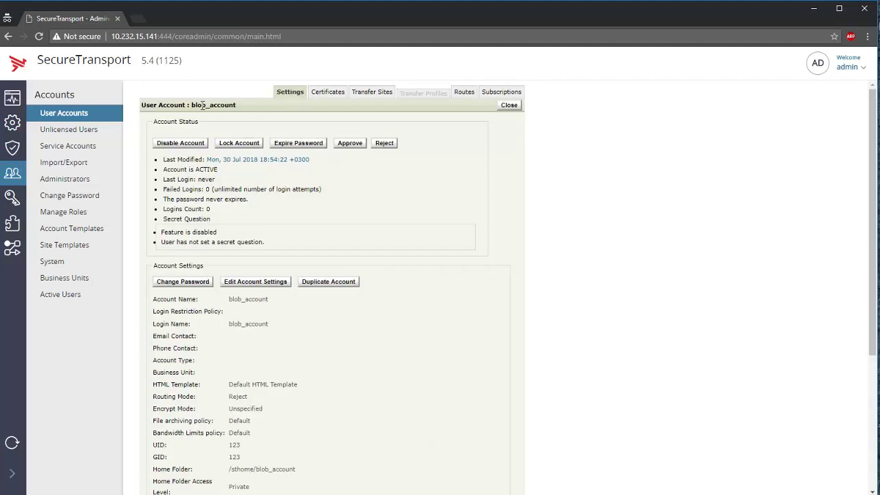
Add a new transfer site named blob_site and bring up the transfer protocol choices.
{"action": "left_click", "coordinate": [382, 97]}
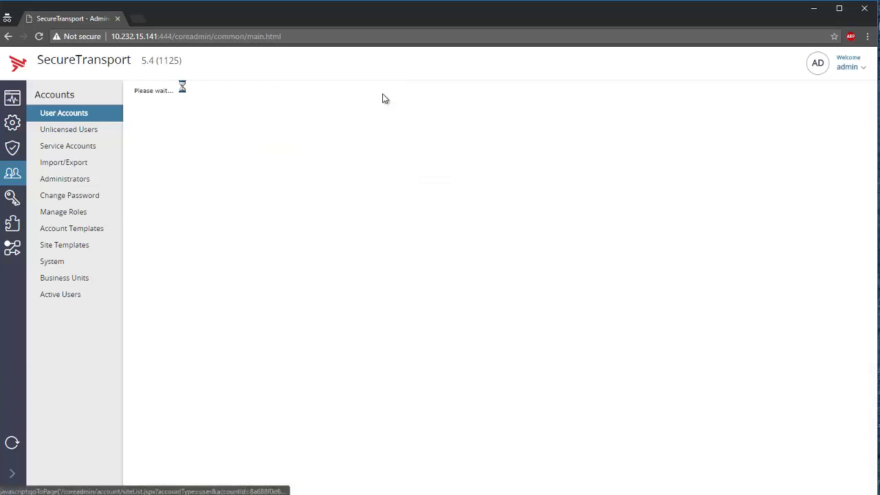
{"action": "left_click", "coordinate": [489, 127]}
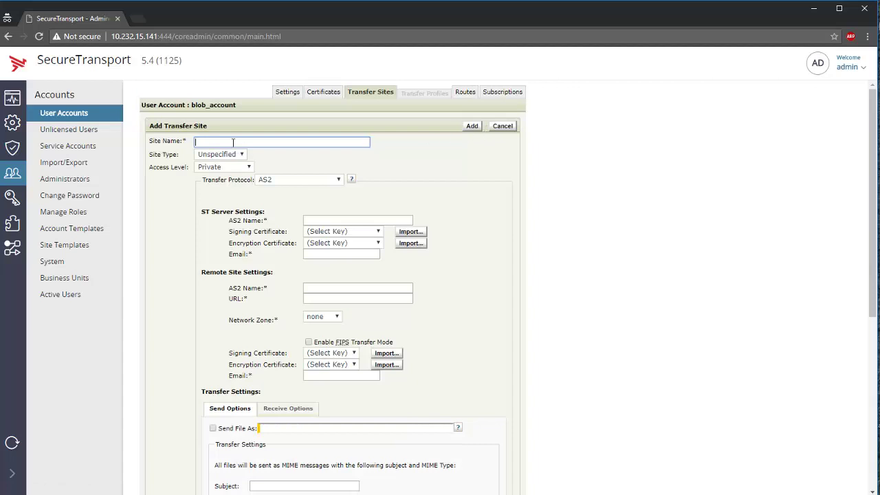
{"action": "type", "text": "blob_site"}
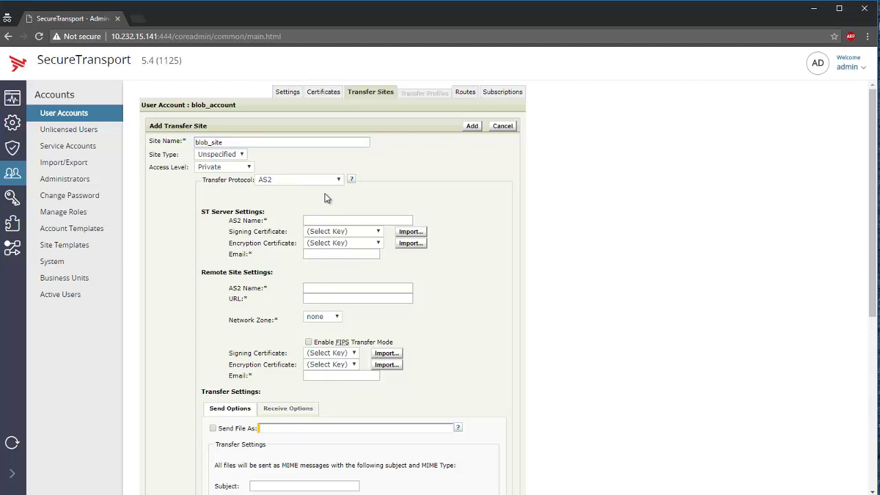
{"action": "left_click", "coordinate": [338, 180]}
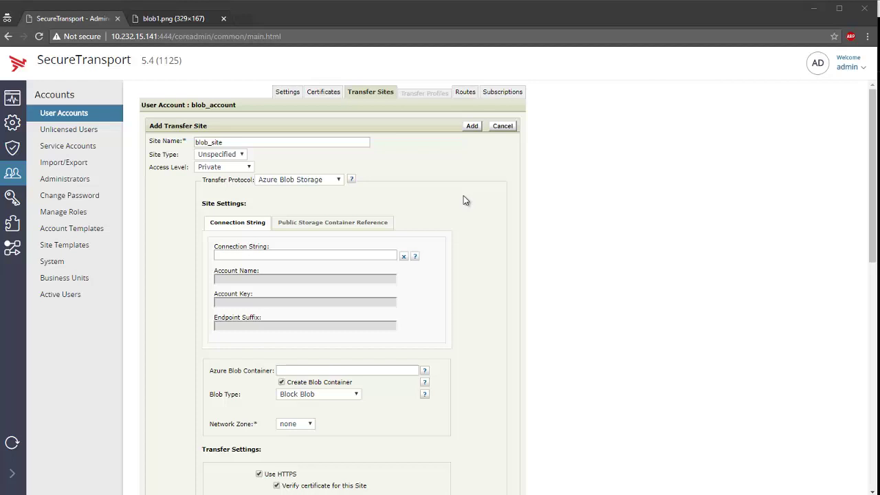
{"action": "left_click", "coordinate": [184, 22]}
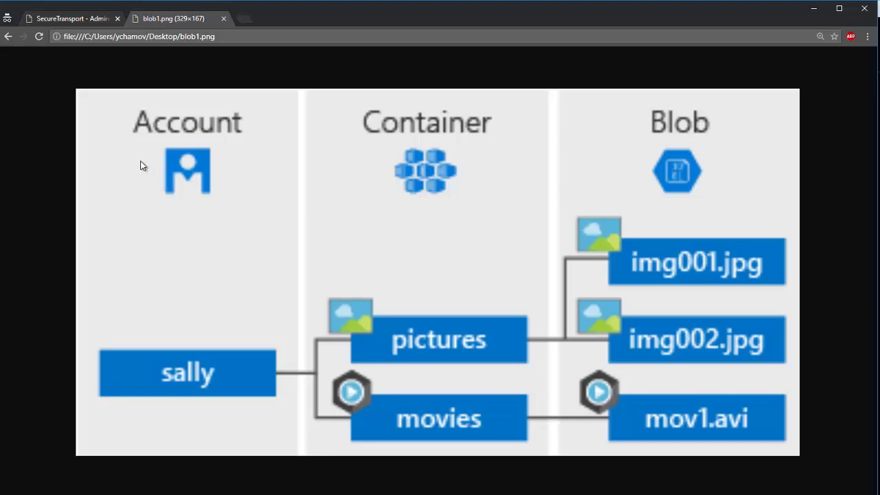
{"action": "left_click", "coordinate": [43, 20]}
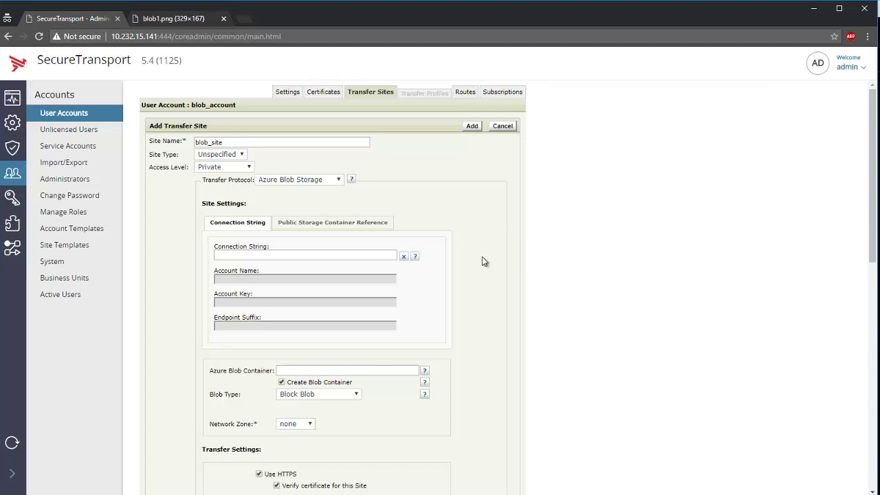
Paste the Azure connection string, filling account name, key and core.windows.net, then view Public Container Reference.
{"action": "left_click", "coordinate": [360, 255]}
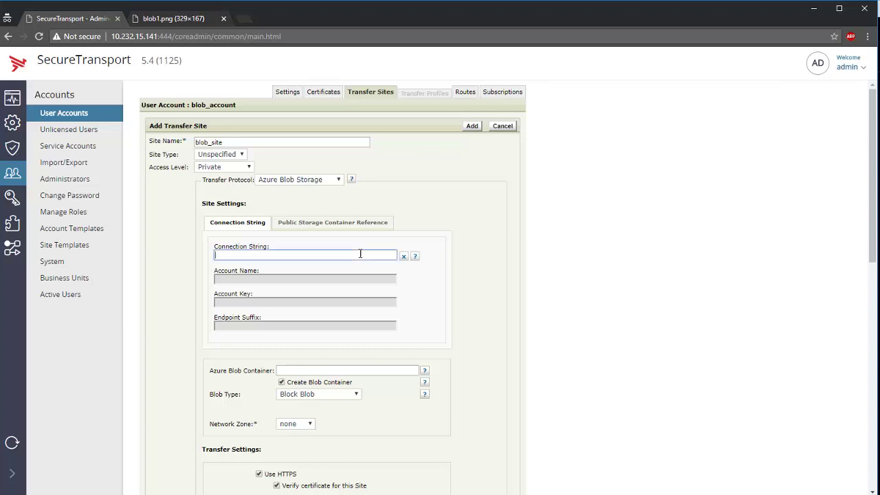
{"action": "key", "text": "ctrl+v"}
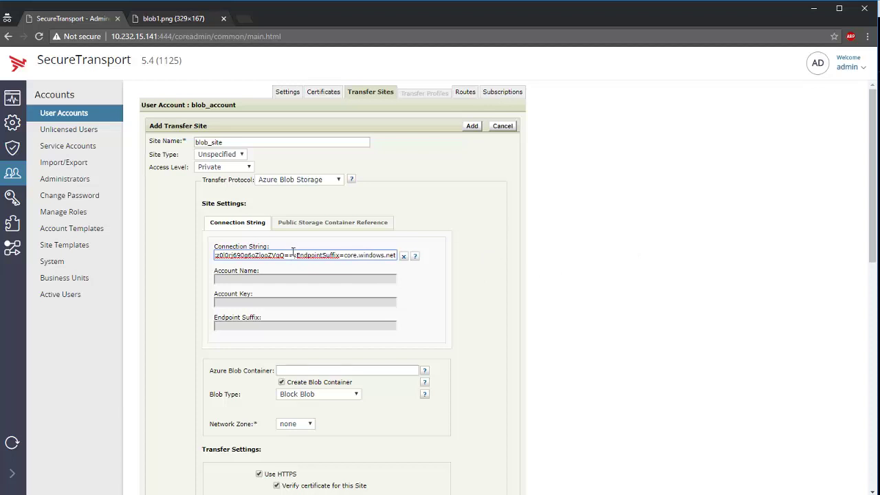
{"action": "key", "text": "Tab"}
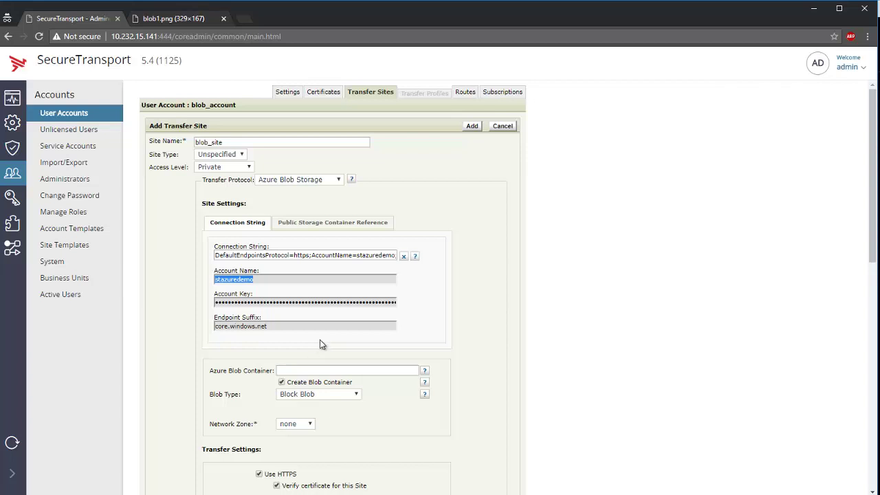
{"action": "left_click", "coordinate": [309, 226]}
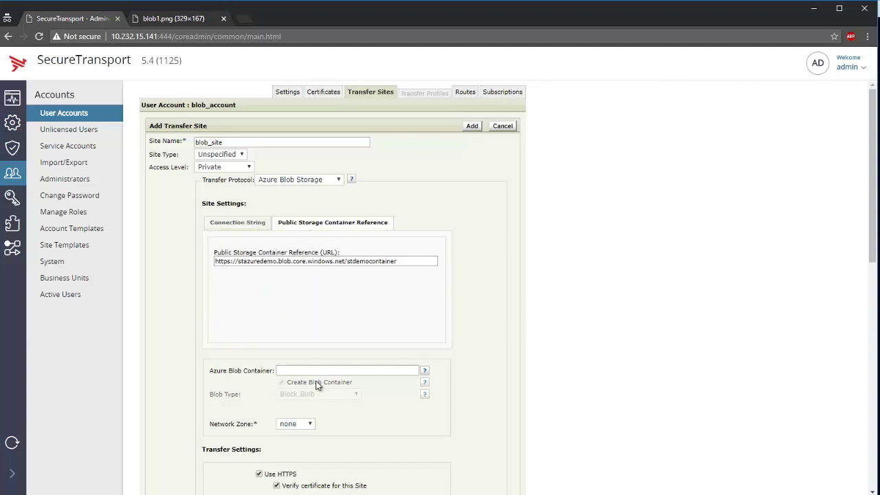
Select the public container reference URL, then return to the Connection String settings.
{"action": "left_click", "coordinate": [336, 262]}
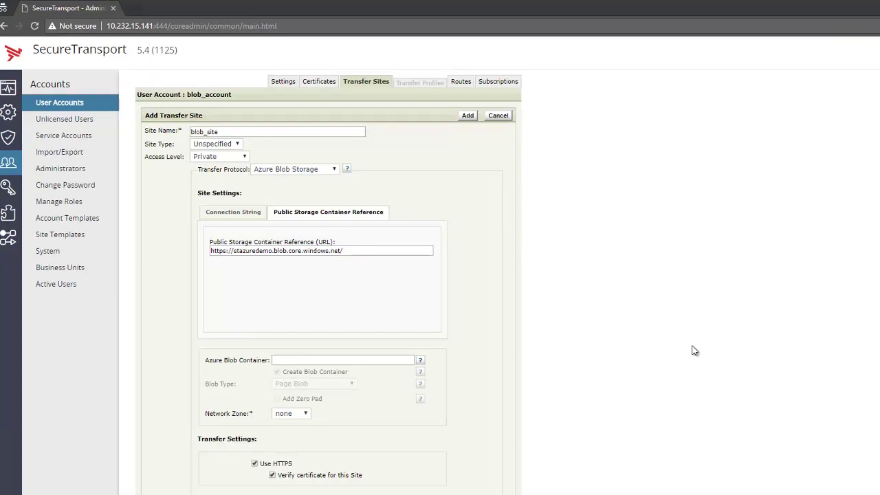
{"action": "left_click", "coordinate": [244, 218]}
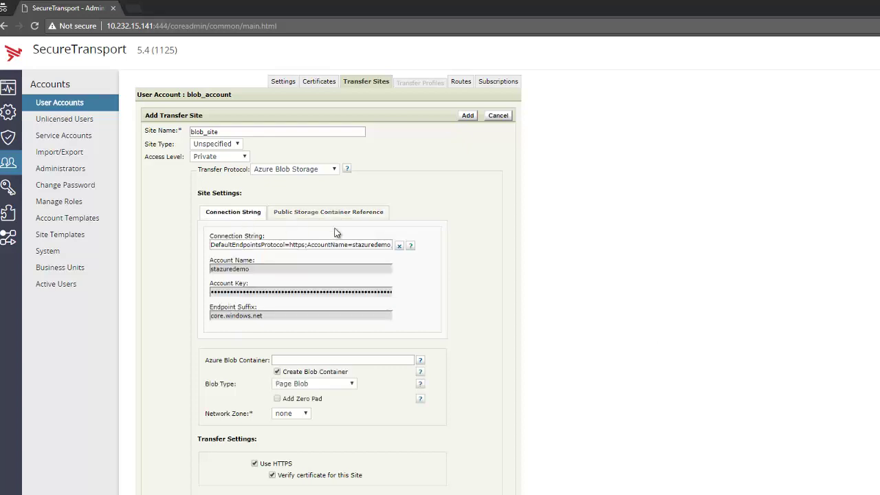
Set blob_site's Azure Blob Container to stdemocontainer.
{"action": "scroll", "coordinate": [443, 255], "scroll_direction": "down", "scroll_amount": 1}
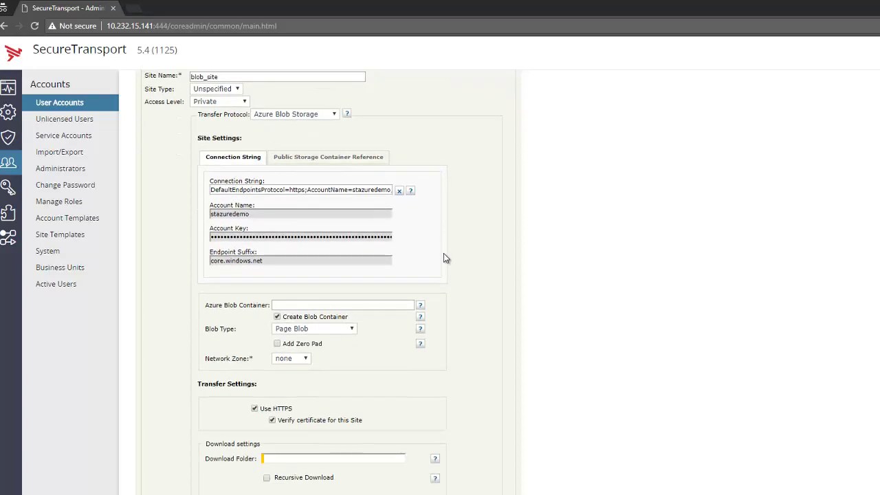
{"action": "scroll", "coordinate": [444, 254], "scroll_direction": "down", "scroll_amount": 2}
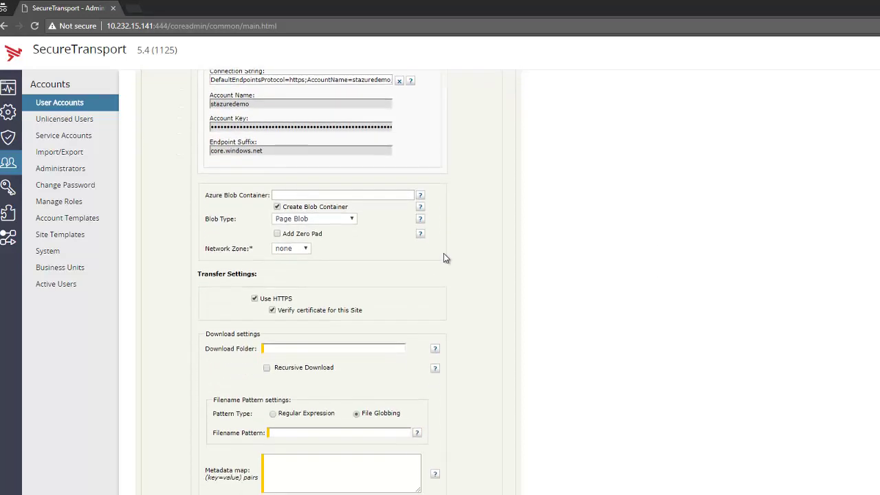
{"action": "left_click", "coordinate": [344, 195]}
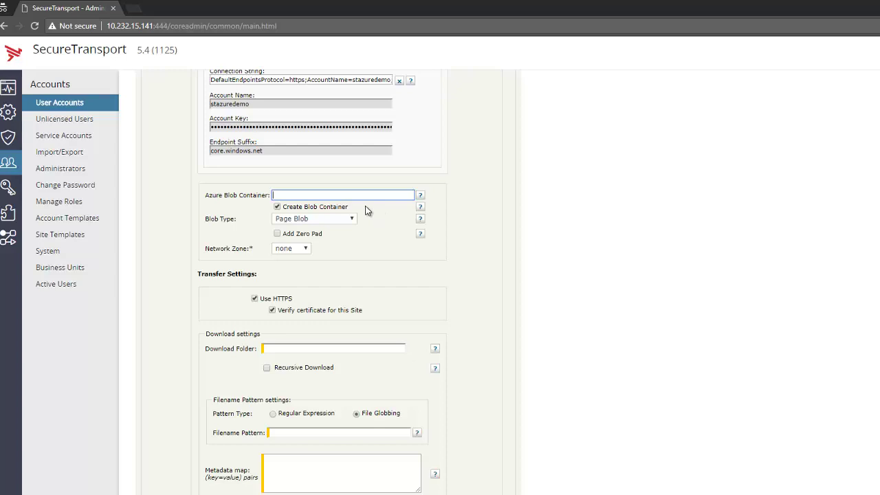
{"action": "type", "text": "stdemocontainer"}
{"action": "left_click", "coordinate": [354, 218]}
{"action": "left_click", "coordinate": [340, 230]}
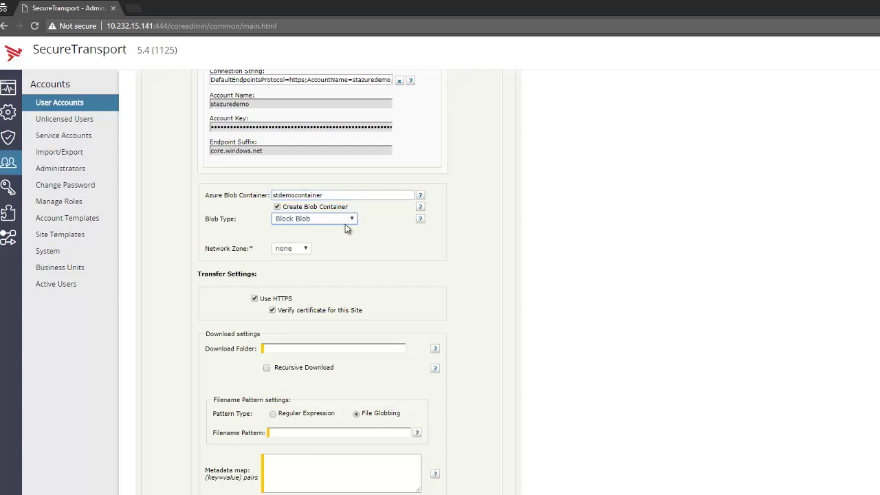
{"action": "left_click", "coordinate": [345, 220]}
{"action": "left_click", "coordinate": [338, 247]}
{"action": "left_click", "coordinate": [346, 220]}
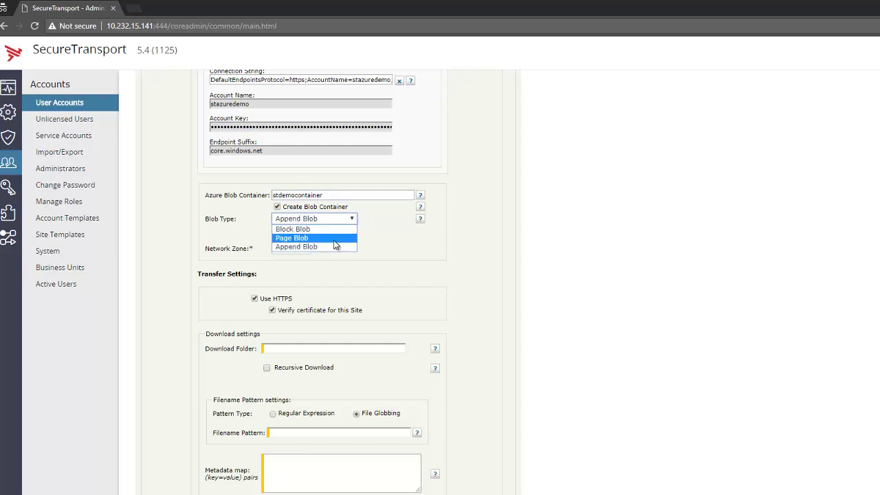
{"action": "left_click", "coordinate": [340, 238]}
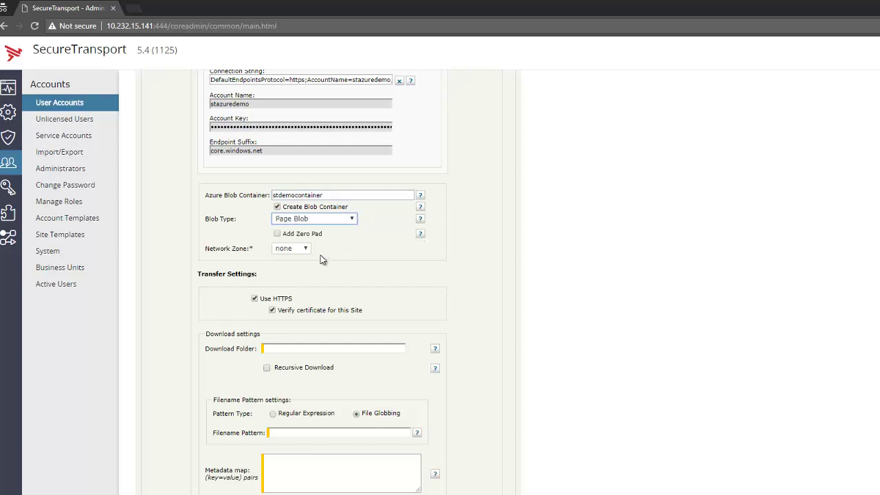
{"action": "left_click", "coordinate": [277, 234]}
{"action": "scroll", "coordinate": [484, 264], "scroll_direction": "up", "scroll_amount": 3}
{"action": "scroll", "coordinate": [484, 263], "scroll_direction": "down", "scroll_amount": 1}
{"action": "scroll", "coordinate": [484, 263], "scroll_direction": "down", "scroll_amount": 5}
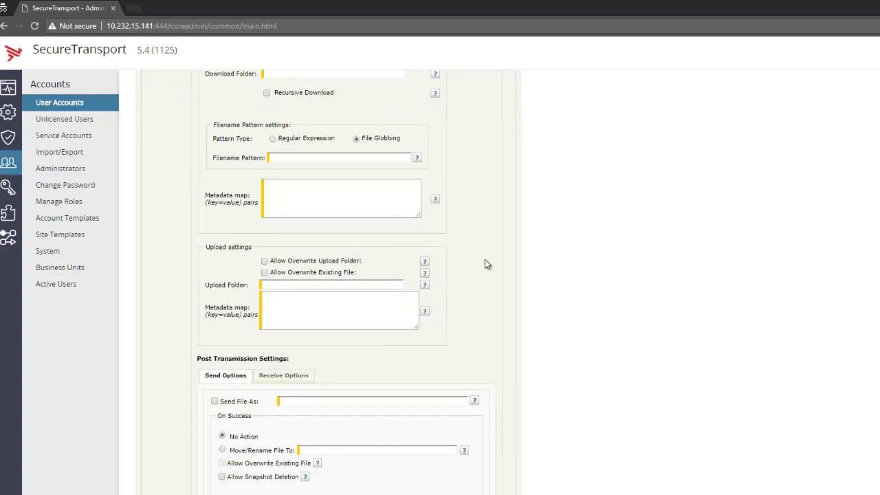
{"action": "scroll", "coordinate": [485, 264], "scroll_direction": "up", "scroll_amount": 6}
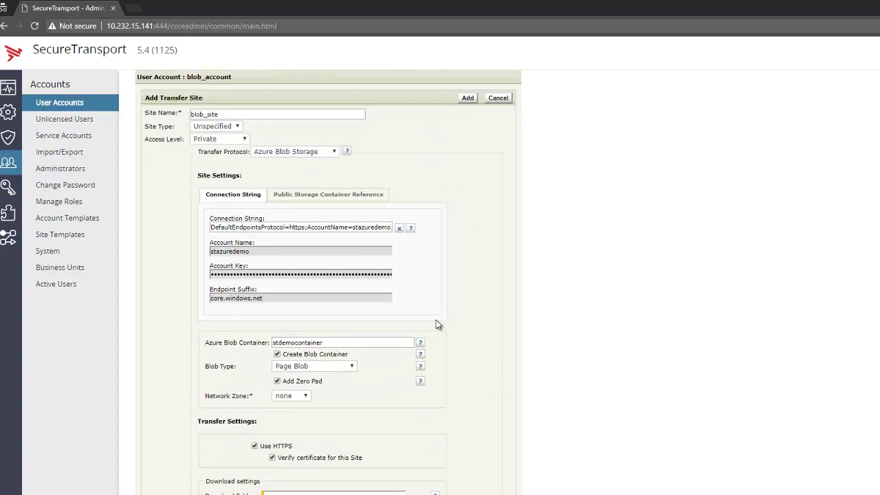
{"action": "left_click", "coordinate": [421, 342]}
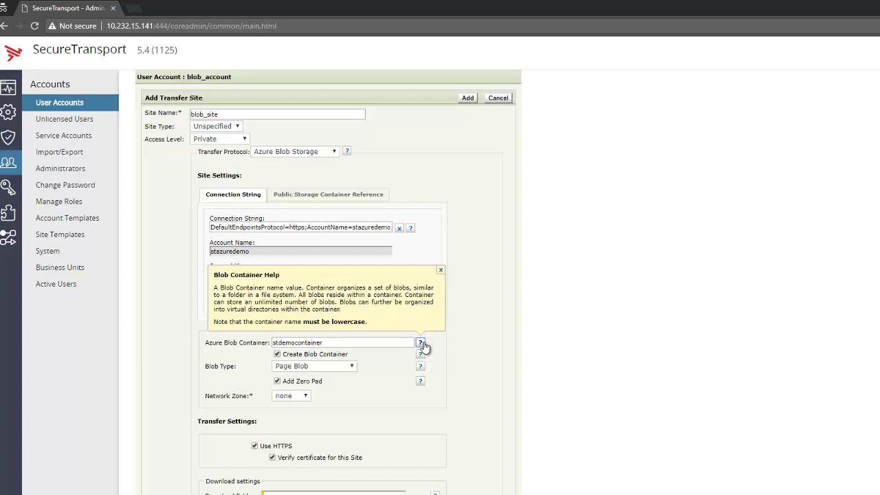
{"action": "left_click", "coordinate": [443, 272]}
{"action": "scroll", "coordinate": [448, 273], "scroll_direction": "down", "scroll_amount": 1}
{"action": "scroll", "coordinate": [448, 275], "scroll_direction": "down", "scroll_amount": 3}
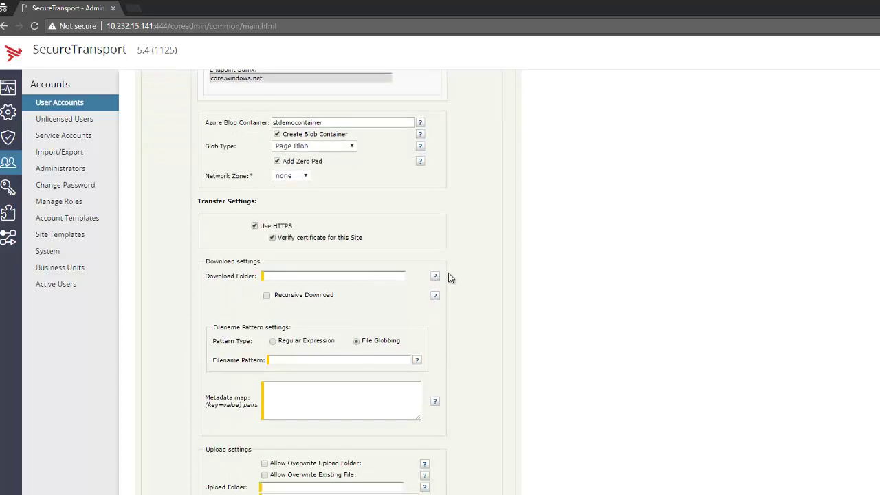
{"action": "left_click", "coordinate": [418, 360]}
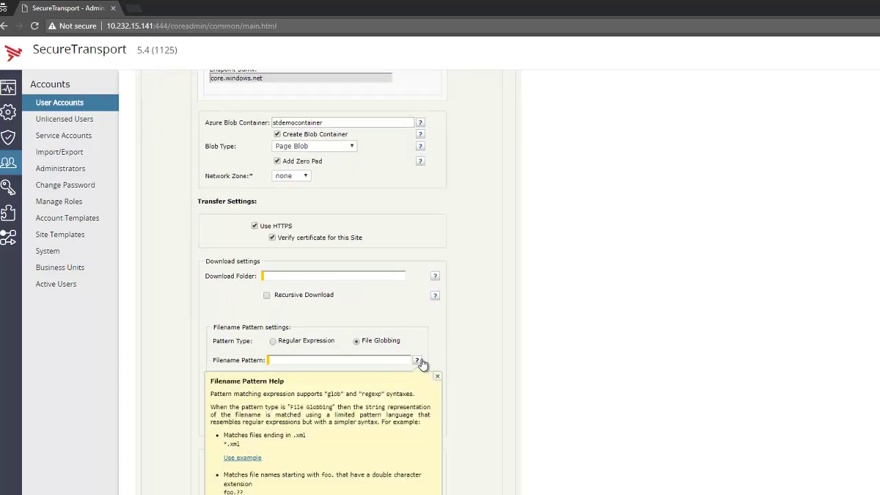
{"action": "scroll", "coordinate": [419, 361], "scroll_direction": "down", "scroll_amount": 4}
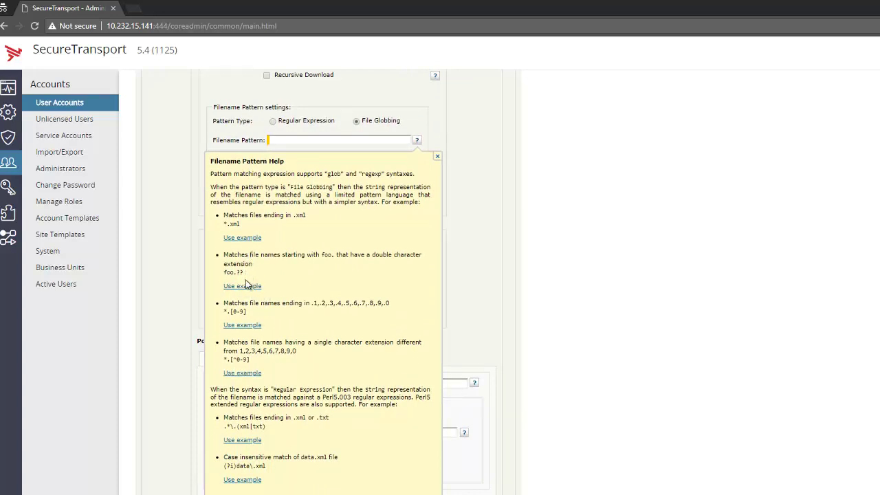
{"action": "left_click", "coordinate": [246, 286]}
{"action": "scroll", "coordinate": [249, 291], "scroll_direction": "up", "scroll_amount": 3}
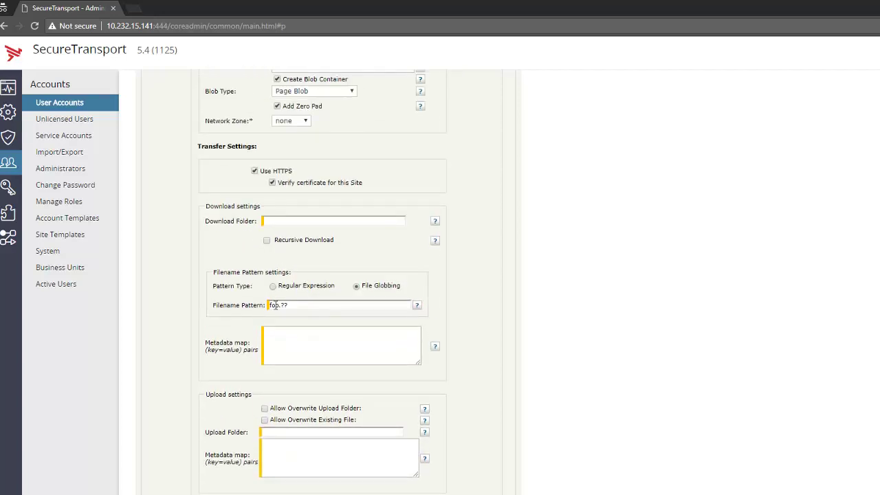
{"action": "triple_click", "coordinate": [311, 302]}
{"action": "key", "text": "BackSpace"}
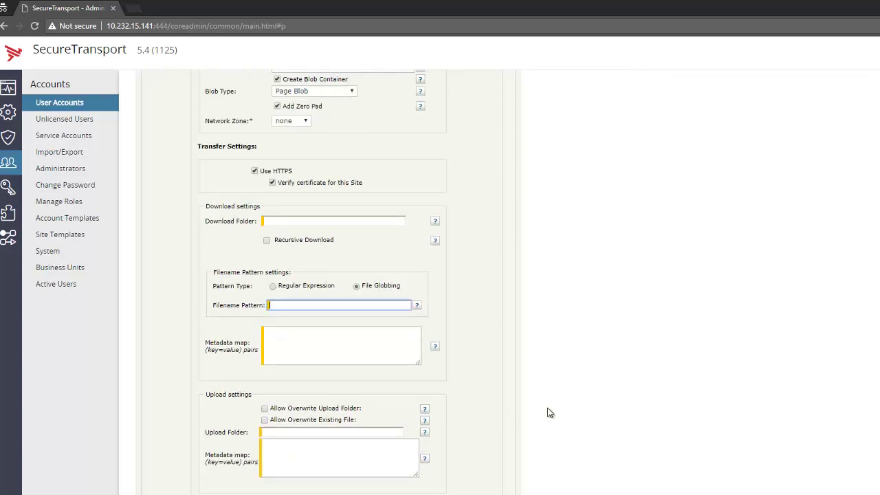
{"action": "scroll", "coordinate": [550, 413], "scroll_direction": "up", "scroll_amount": 3}
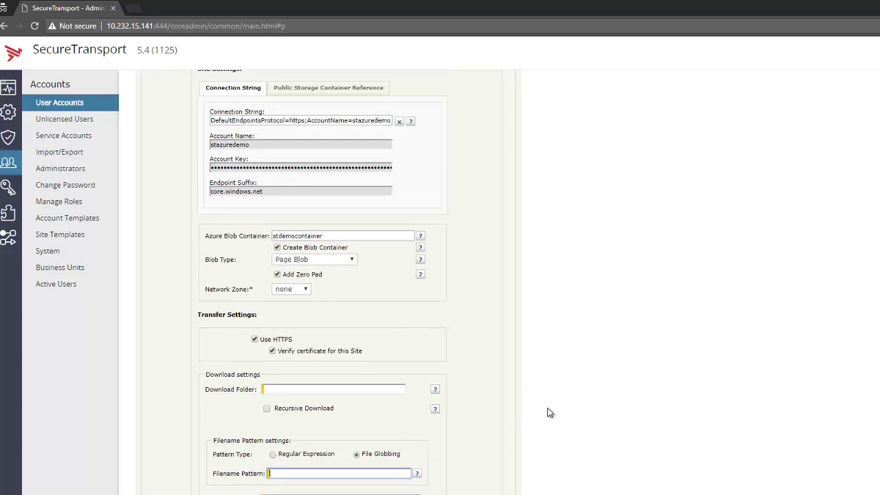
{"action": "scroll", "coordinate": [550, 413], "scroll_direction": "up", "scroll_amount": 1}
{"action": "scroll", "coordinate": [369, 410], "scroll_direction": "down", "scroll_amount": 1}
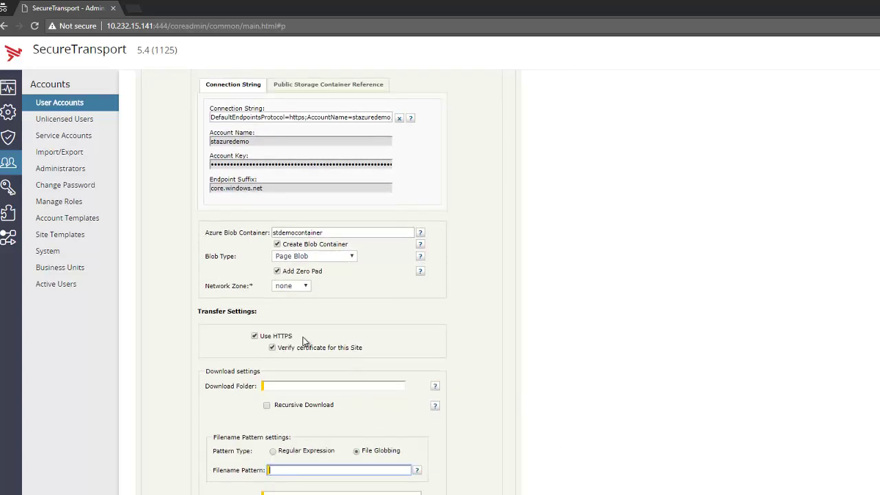
{"action": "scroll", "coordinate": [303, 337], "scroll_direction": "down", "scroll_amount": 1}
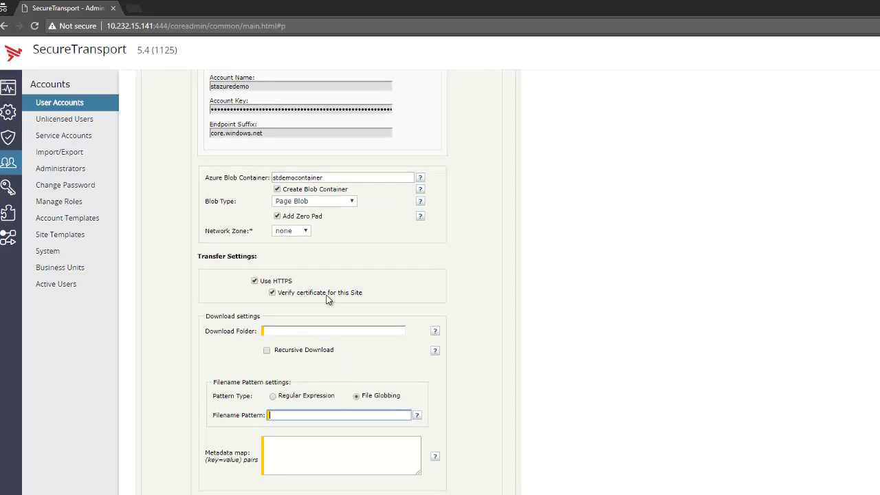
{"action": "scroll", "coordinate": [328, 301], "scroll_direction": "up", "scroll_amount": 2}
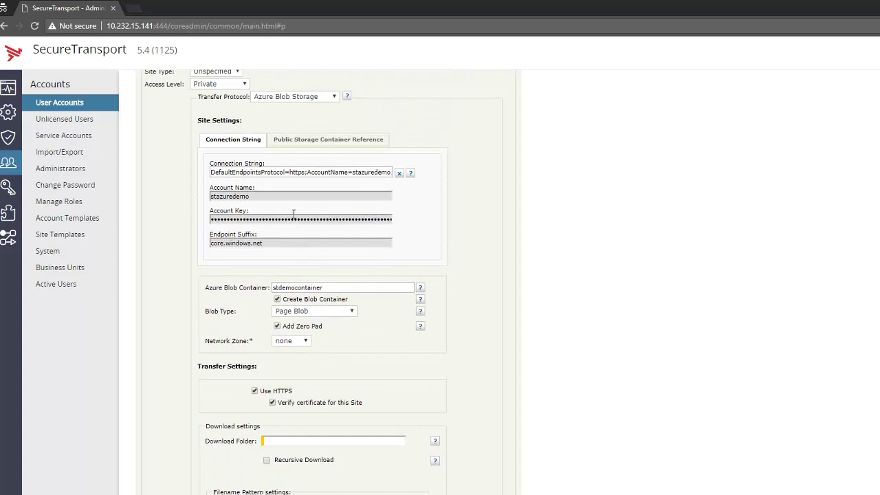
{"action": "left_click", "coordinate": [289, 175]}
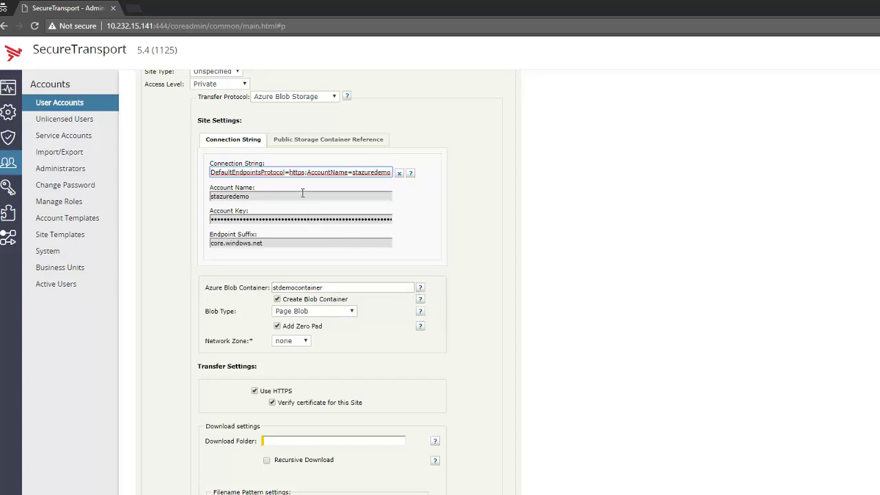
{"action": "left_click_drag", "start_coordinate": [233, 193], "coordinate": [270, 237]}
{"action": "scroll", "coordinate": [273, 239], "scroll_direction": "down", "scroll_amount": 1}
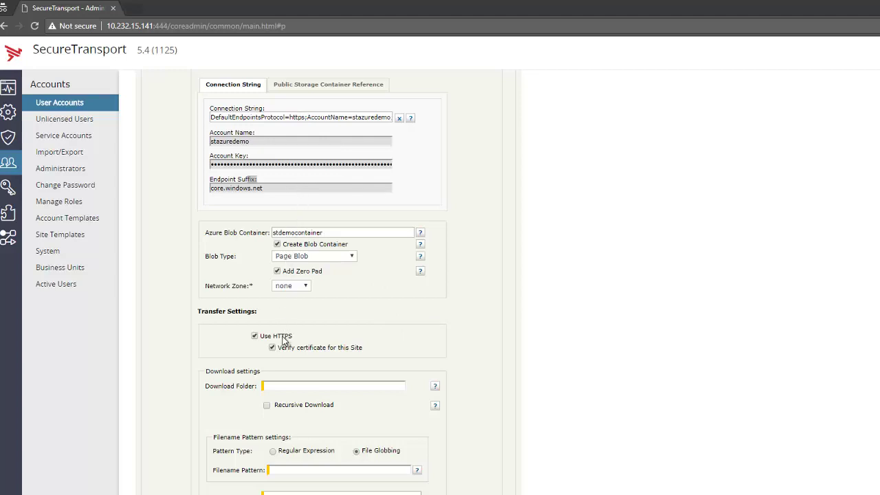
{"action": "scroll", "coordinate": [282, 341], "scroll_direction": "down", "scroll_amount": 1}
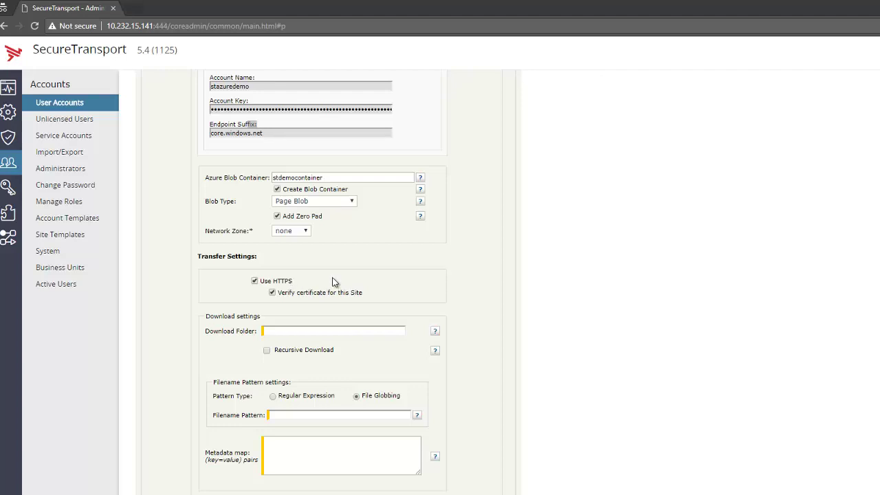
{"action": "scroll", "coordinate": [324, 247], "scroll_direction": "up", "scroll_amount": 2}
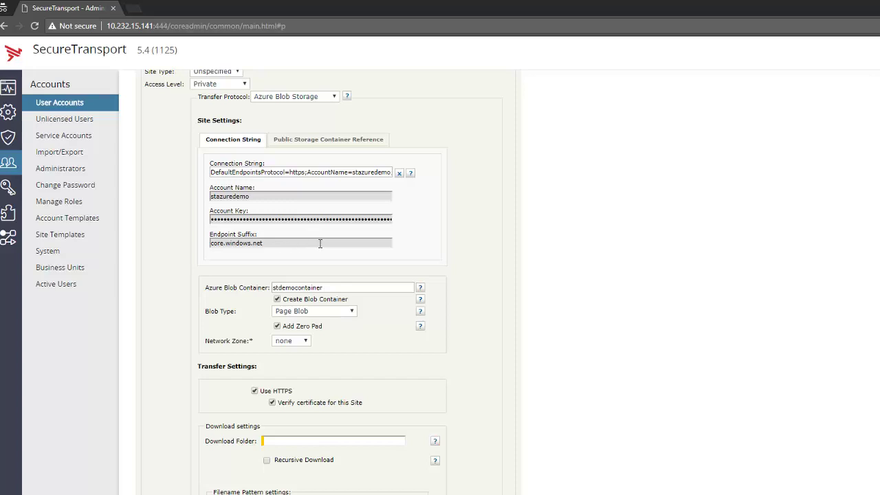
{"action": "scroll", "coordinate": [319, 243], "scroll_direction": "down", "scroll_amount": 3}
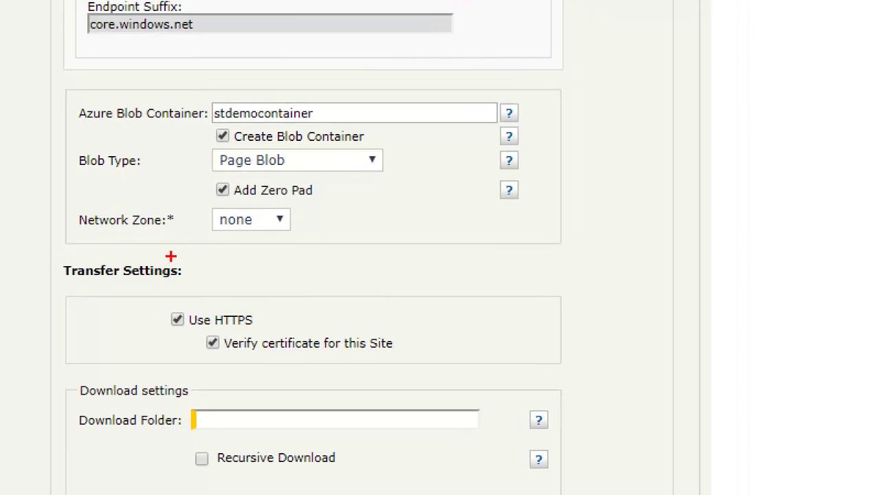
Review the Network Zone choices none, any and Default, and keep it on none.
{"action": "left_click_drag", "start_coordinate": [168, 246], "coordinate": [330, 247]}
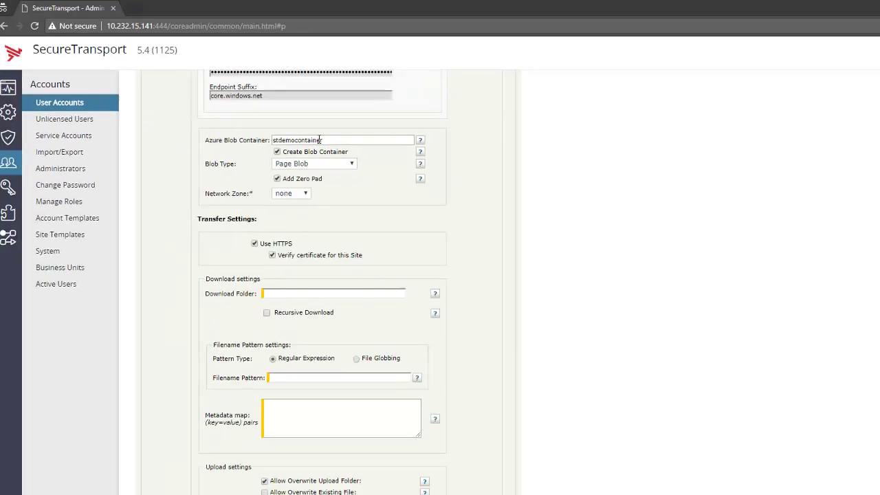
{"action": "left_click", "coordinate": [306, 193]}
{"action": "left_click", "coordinate": [307, 195]}
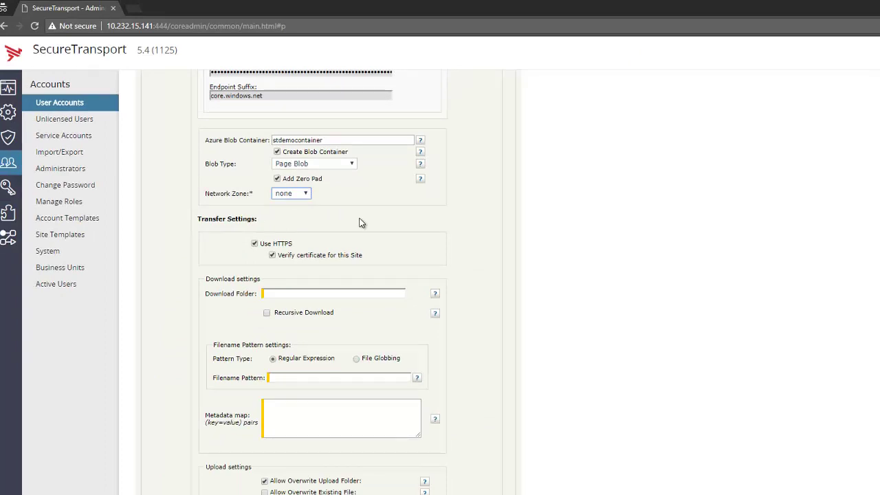
{"action": "scroll", "coordinate": [362, 223], "scroll_direction": "down", "scroll_amount": 2}
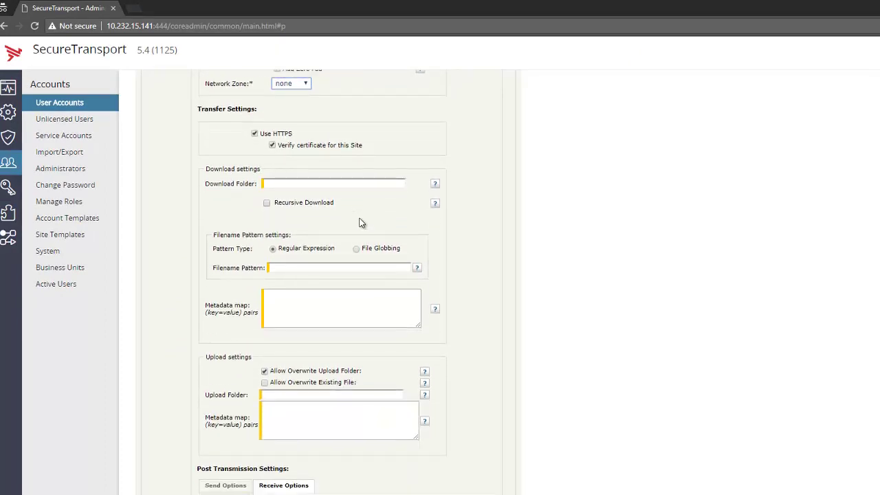
Turn on Recursive Download so subfolders are pulled into the download folder.
{"action": "left_click", "coordinate": [320, 183]}
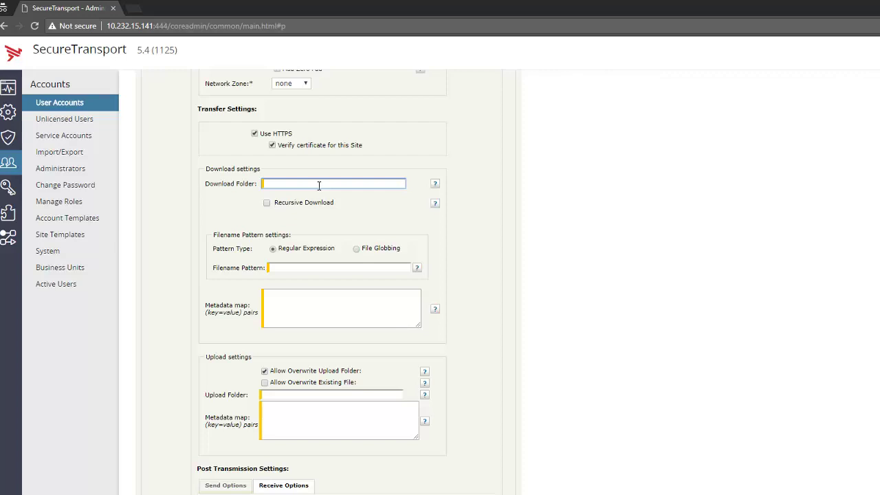
{"action": "left_click", "coordinate": [267, 205]}
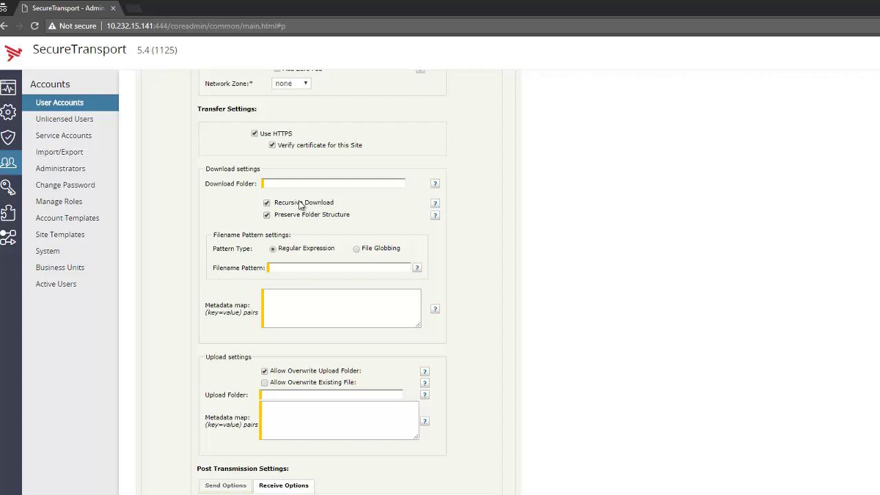
Set blob_site's Download Folder to the root path /.
{"action": "left_click", "coordinate": [307, 186]}
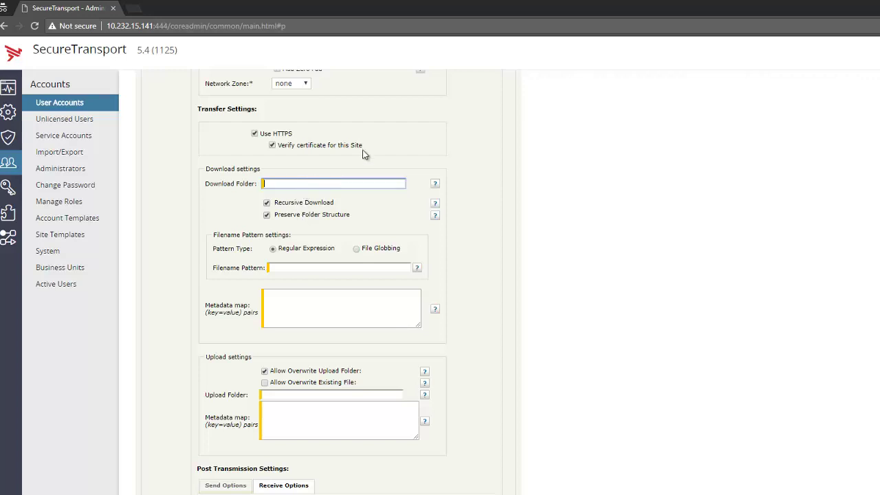
{"action": "type", "text": "/"}
{"action": "scroll", "coordinate": [341, 180], "scroll_direction": "up", "scroll_amount": 3}
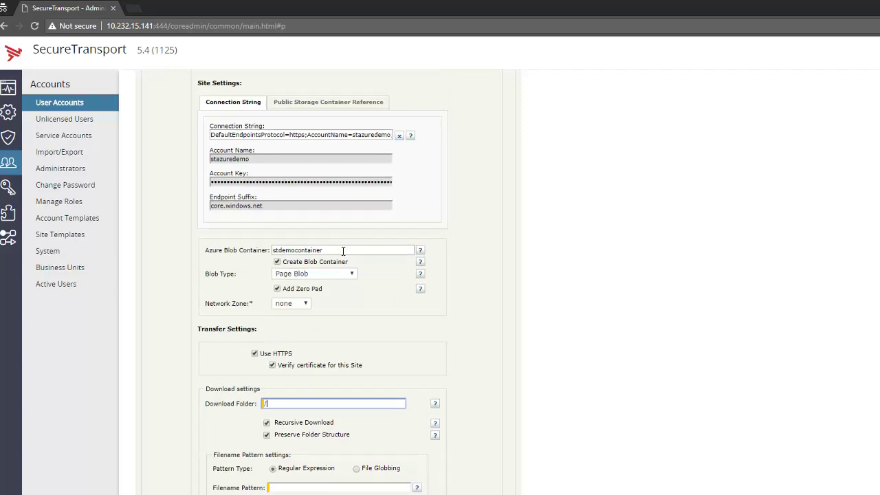
{"action": "scroll", "coordinate": [343, 251], "scroll_direction": "down", "scroll_amount": 3}
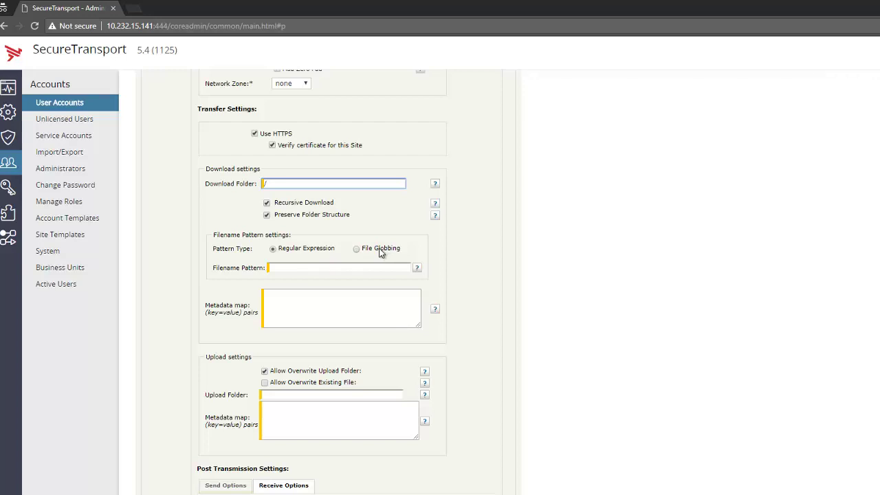
Switch the pattern type to File Globbing, try *.txt, then leave Filename Pattern empty.
{"action": "left_click", "coordinate": [380, 250]}
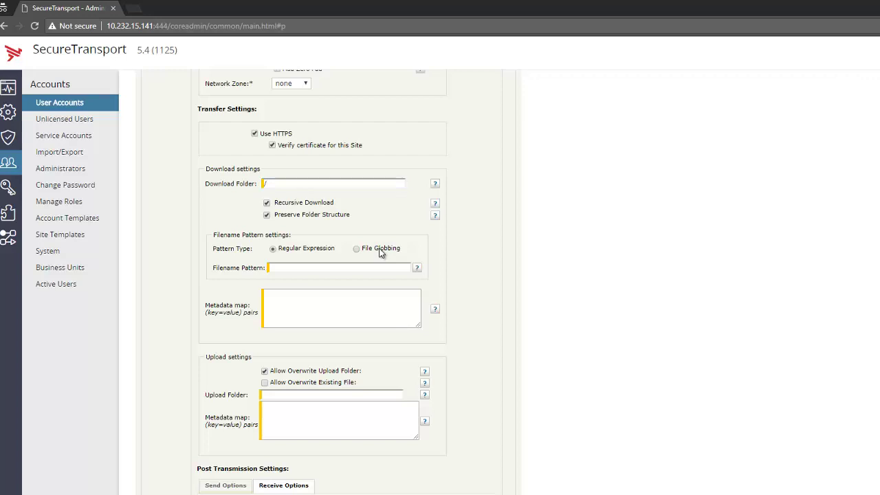
{"action": "left_click", "coordinate": [371, 266]}
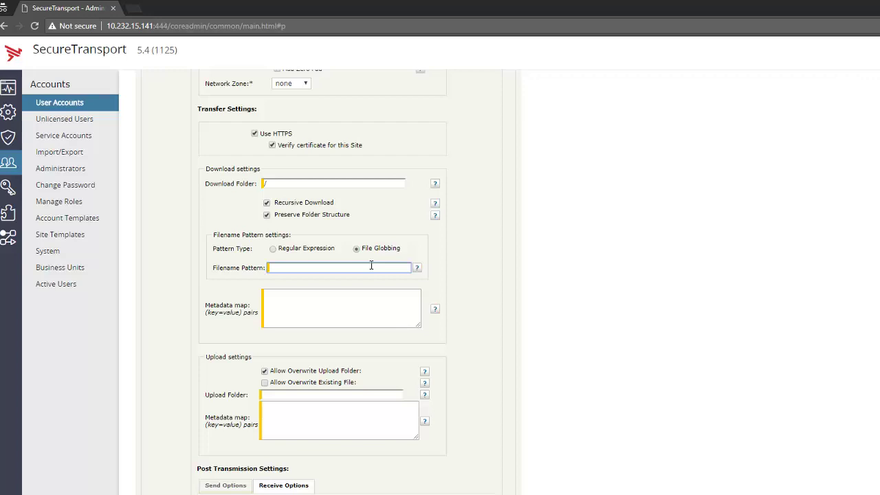
{"action": "type", "text": "*.txt"}
{"action": "scroll", "coordinate": [357, 206], "scroll_direction": "down", "scroll_amount": 1}
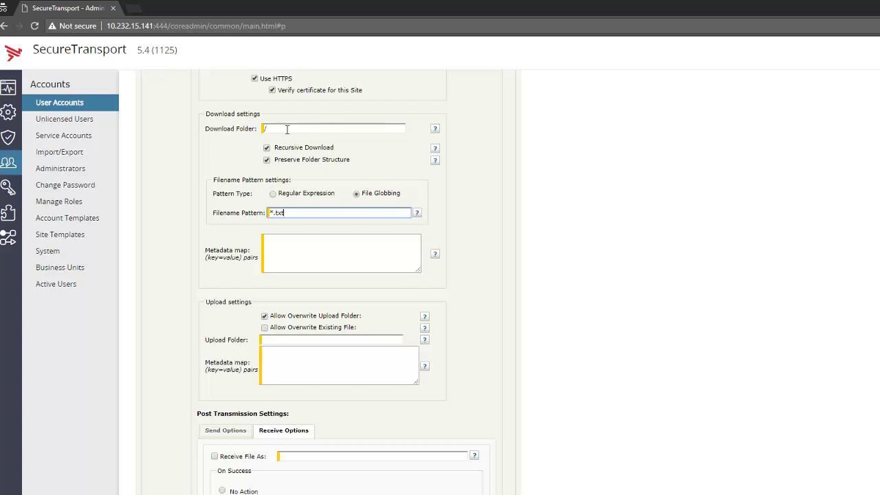
{"action": "key", "text": "shift+Left"}
{"action": "key", "text": "shift+Left"}
{"action": "key", "text": "shift+Left"}
{"action": "key", "text": "shift+Left"}
{"action": "key", "text": "shift+Left"}
{"action": "key", "text": "BackSpace"}
Try the *.xml example from the Filename Pattern help, then clear the field and dismiss the help.
{"action": "left_click", "coordinate": [417, 215]}
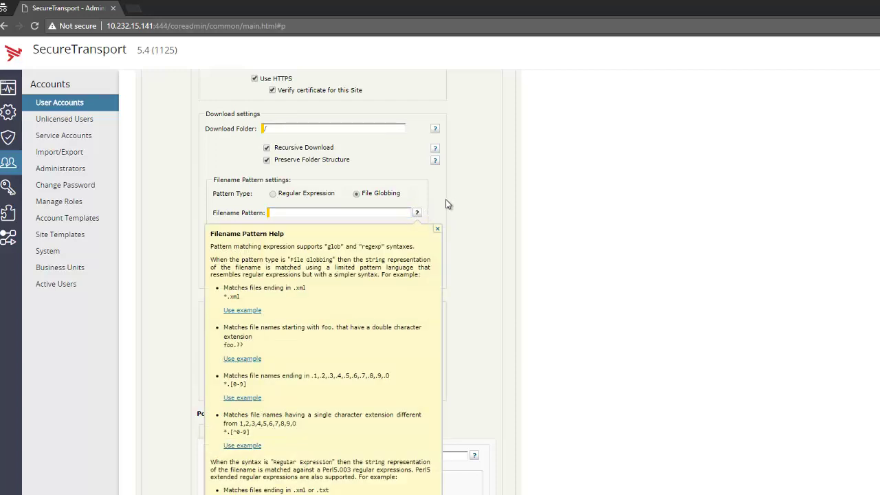
{"action": "scroll", "coordinate": [452, 203], "scroll_direction": "down", "scroll_amount": 2}
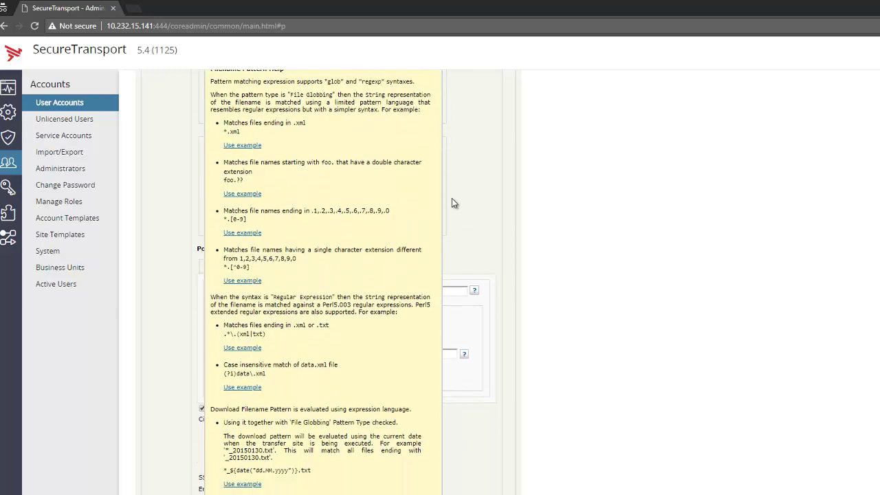
{"action": "scroll", "coordinate": [453, 202], "scroll_direction": "up", "scroll_amount": 1}
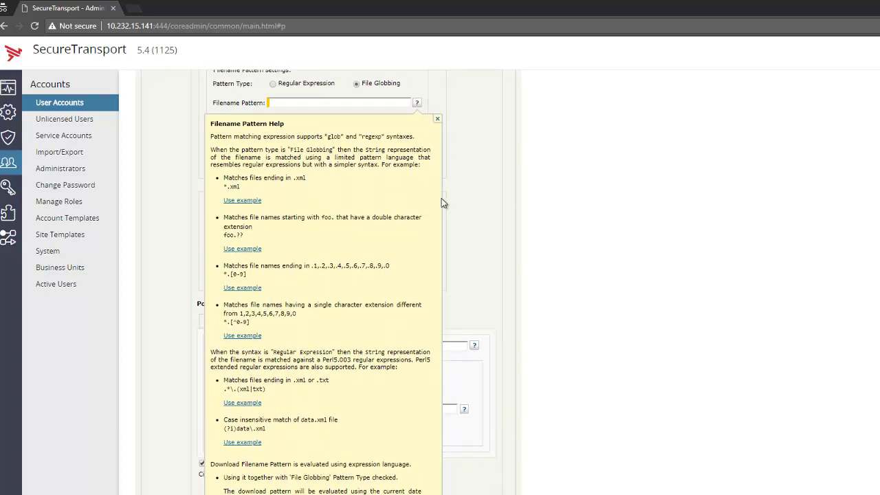
{"action": "left_click", "coordinate": [244, 200]}
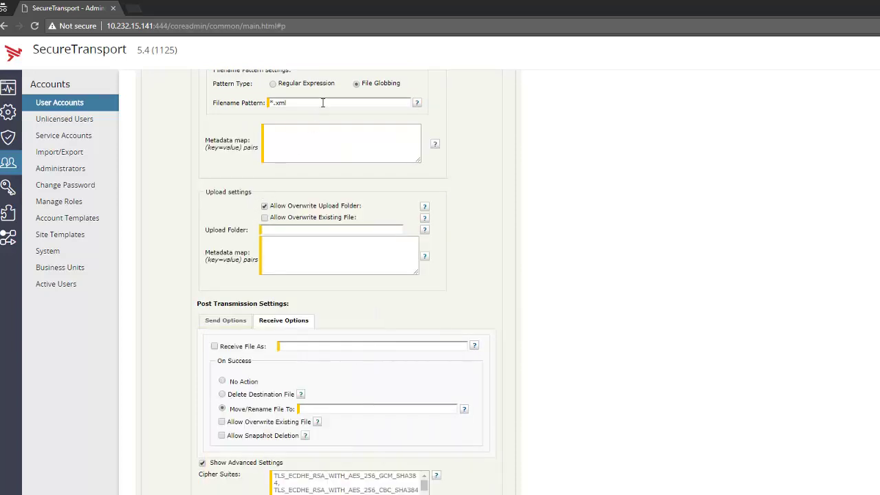
{"action": "left_click_drag", "start_coordinate": [315, 103], "coordinate": [260, 104]}
{"action": "key", "text": "BackSpace"}
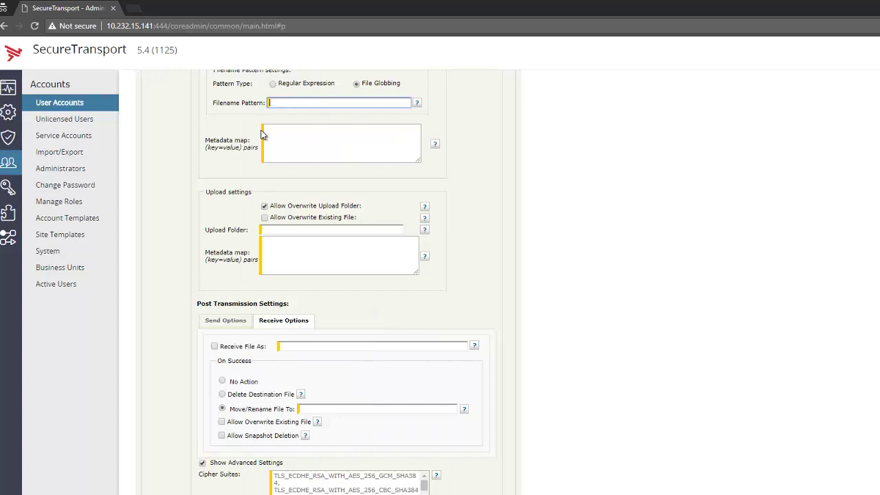
{"action": "scroll", "coordinate": [261, 135], "scroll_direction": "up", "scroll_amount": 1}
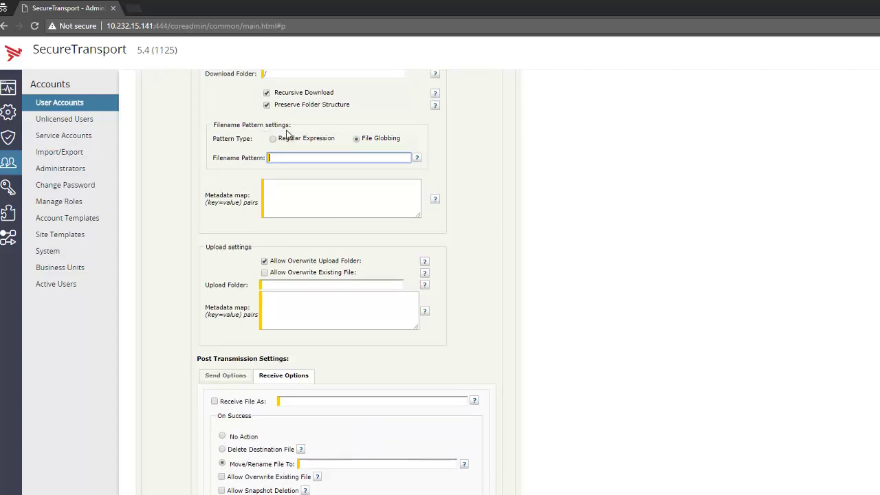
{"action": "left_click", "coordinate": [418, 159]}
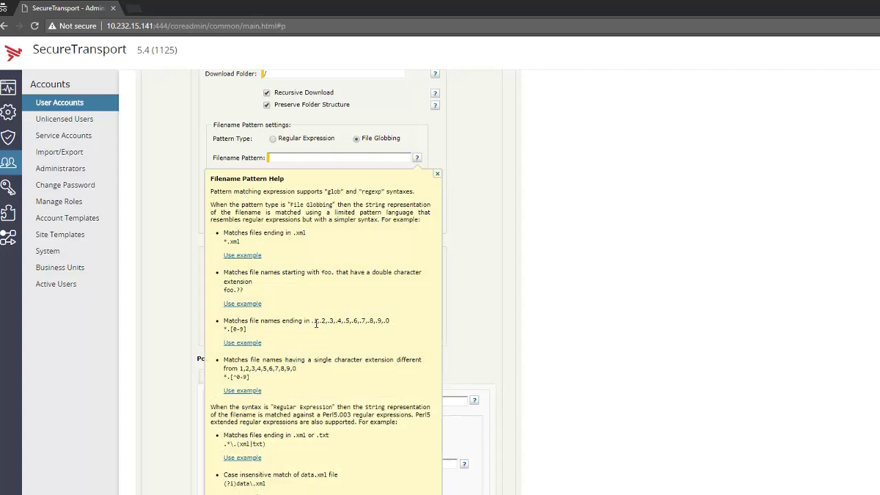
{"action": "scroll", "coordinate": [302, 336], "scroll_direction": "down", "scroll_amount": 2}
{"action": "scroll", "coordinate": [316, 328], "scroll_direction": "up", "scroll_amount": 3}
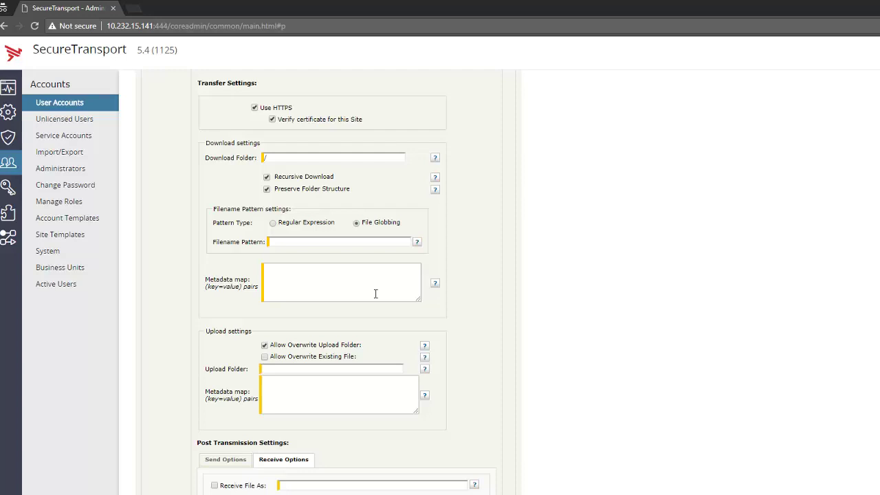
Review the download Metadata map help and close it.
{"action": "left_click", "coordinate": [435, 284]}
{"action": "scroll", "coordinate": [435, 290], "scroll_direction": "down", "scroll_amount": 3}
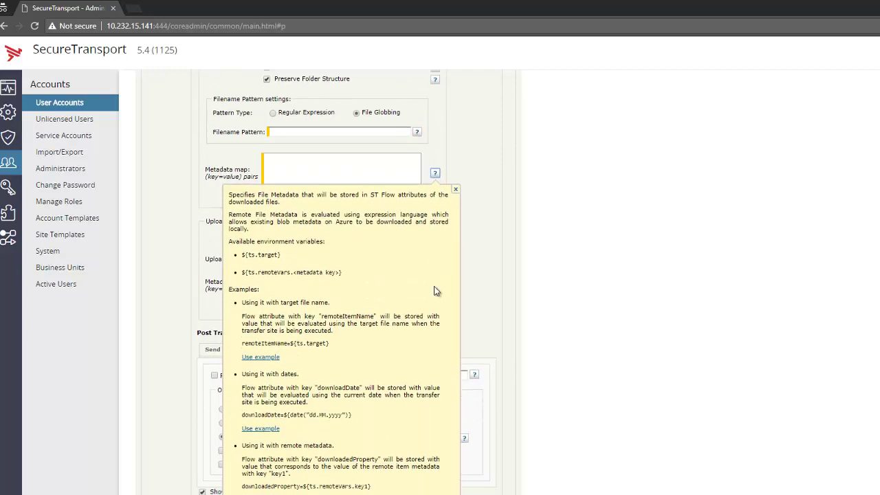
{"action": "left_click", "coordinate": [455, 189]}
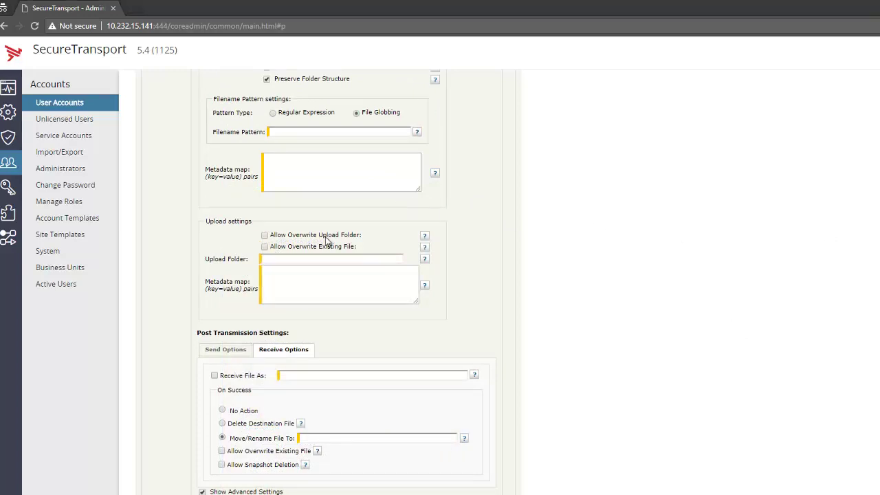
{"action": "scroll", "coordinate": [327, 240], "scroll_direction": "down", "scroll_amount": 2}
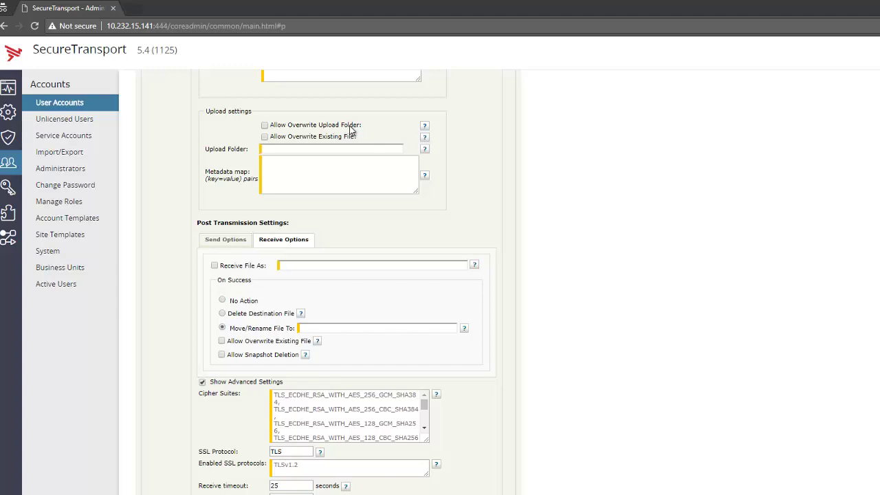
Enable Allow Overwrite Upload Folder, leaving Allow Overwrite Existing File unchecked.
{"action": "left_click", "coordinate": [350, 129]}
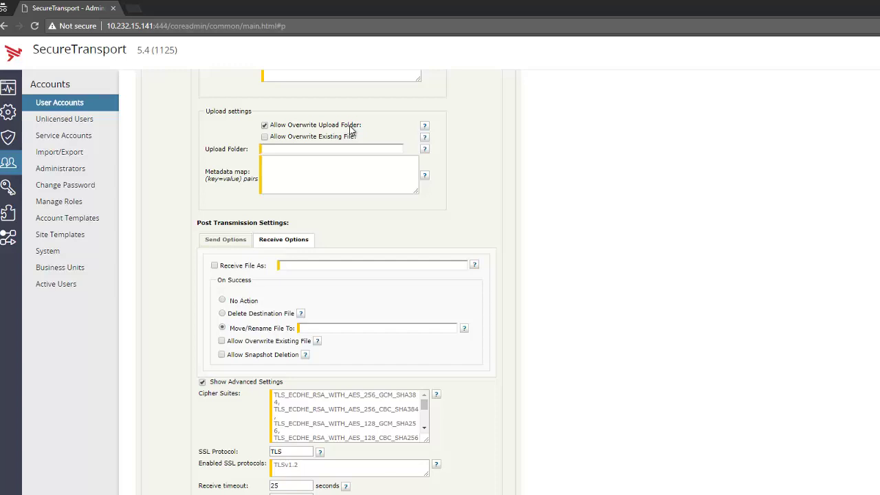
{"action": "left_click", "coordinate": [323, 150]}
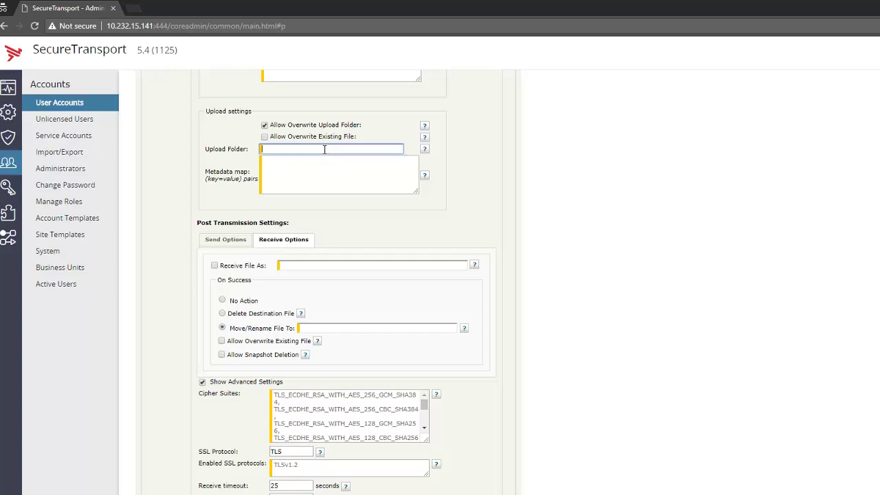
{"action": "left_click", "coordinate": [265, 137]}
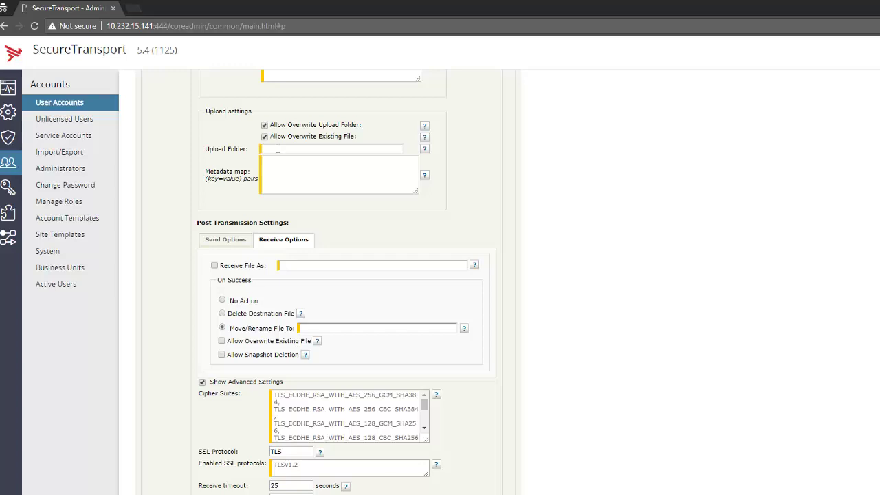
{"action": "left_click", "coordinate": [265, 136]}
Enable Allow Overwrite Existing File, set Upload Folder to /upload, and leave the upload Metadata map empty.
{"action": "left_click", "coordinate": [275, 148]}
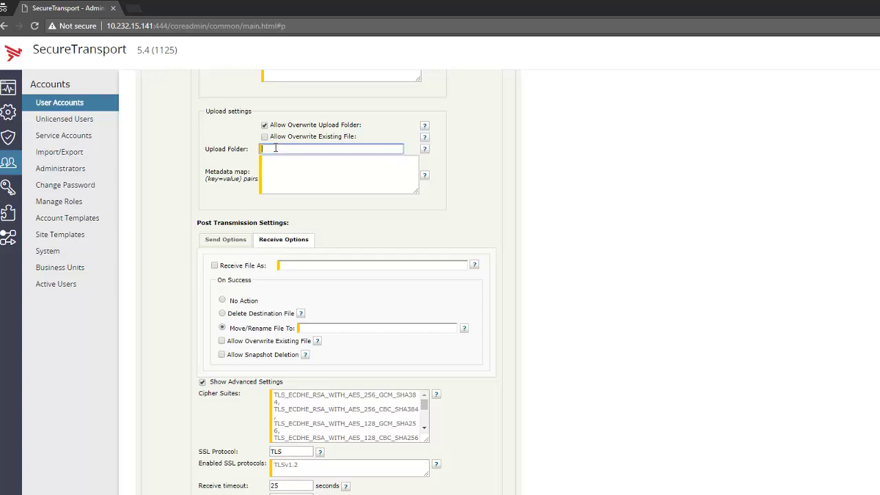
{"action": "left_click", "coordinate": [264, 137]}
{"action": "left_click", "coordinate": [266, 149]}
{"action": "type", "text": "/upload"}
{"action": "left_click", "coordinate": [358, 188]}
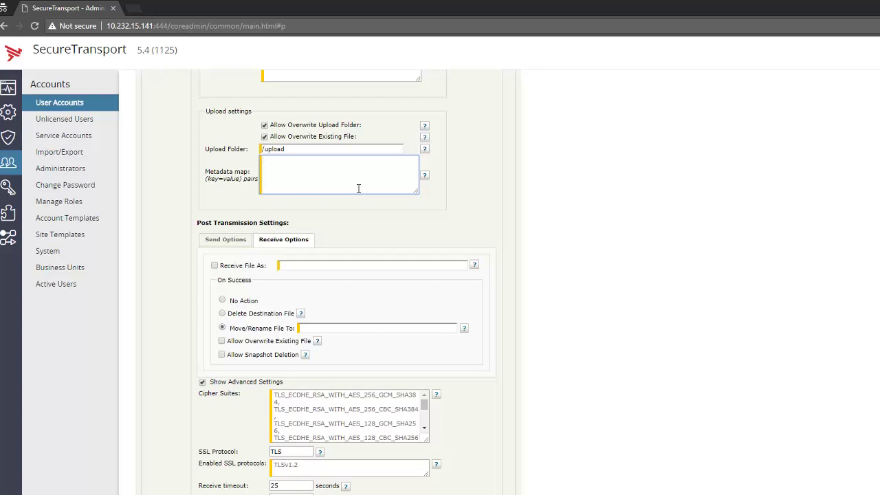
{"action": "left_click", "coordinate": [487, 216]}
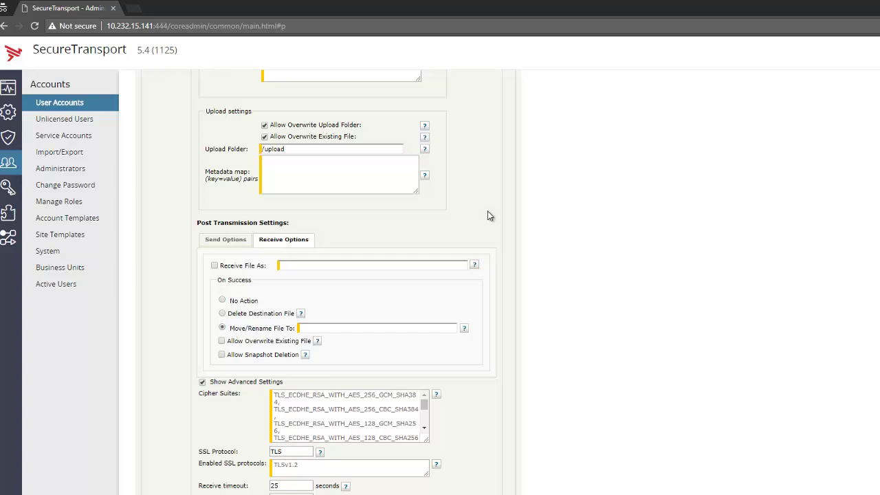
In Send Options, enable Send File As and choose Move/Rename File To on success.
{"action": "left_click", "coordinate": [226, 240]}
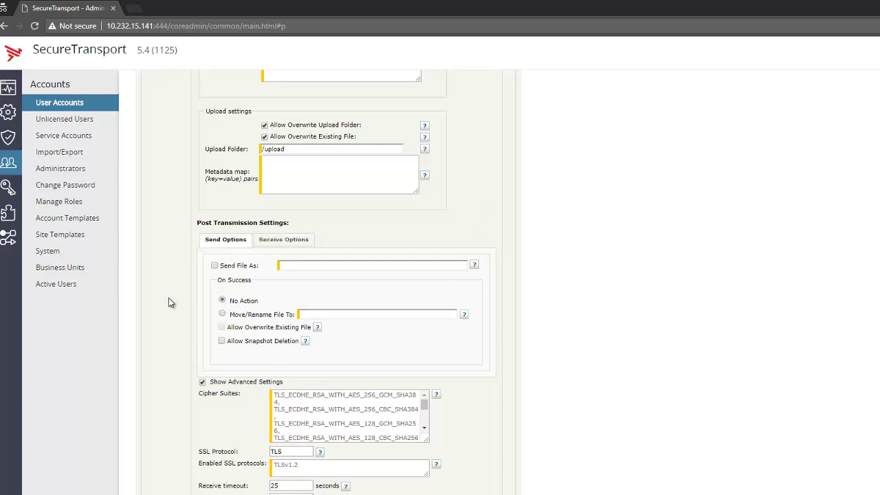
{"action": "left_click", "coordinate": [225, 271]}
{"action": "left_click", "coordinate": [245, 316]}
Tick Allow Snapshot Deletion for sending and bring up the Receive Options.
{"action": "scroll", "coordinate": [223, 334], "scroll_direction": "up", "scroll_amount": 1}
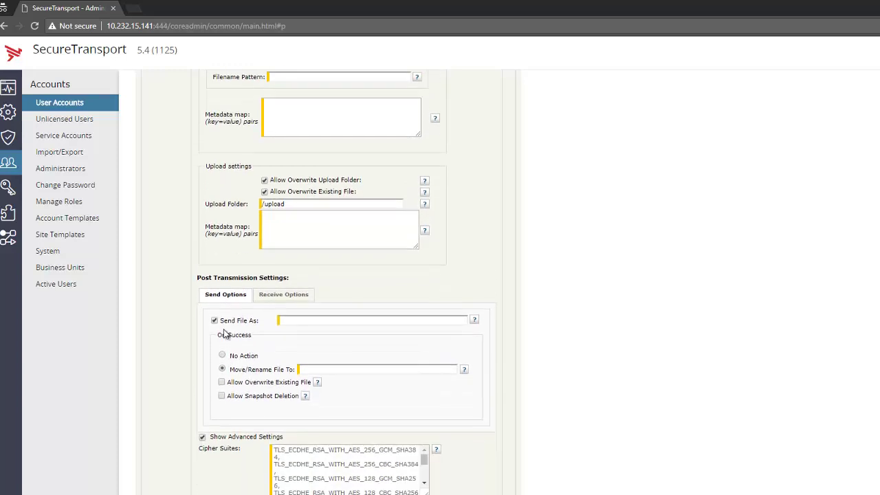
{"action": "scroll", "coordinate": [223, 333], "scroll_direction": "down", "scroll_amount": 1}
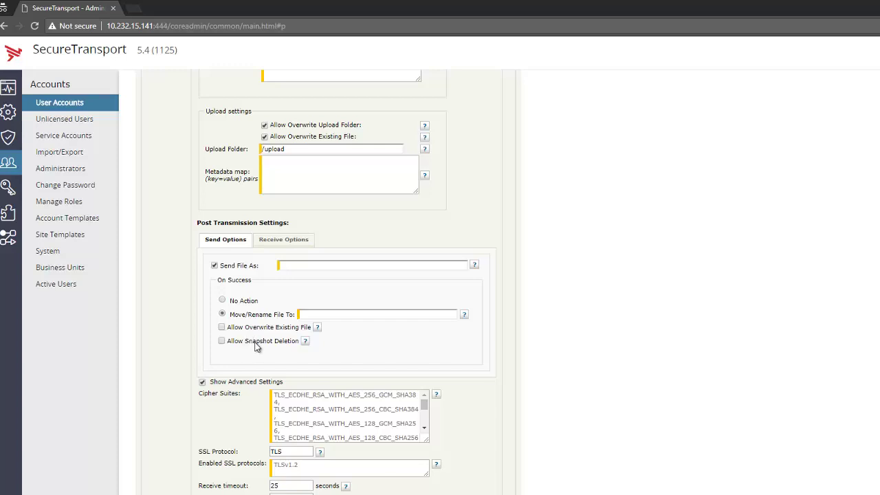
{"action": "left_click", "coordinate": [256, 341]}
{"action": "left_click", "coordinate": [294, 242]}
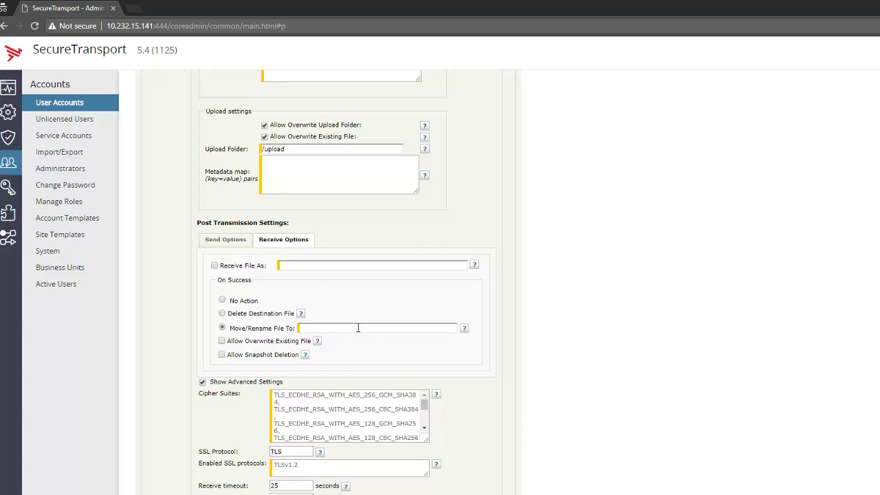
Choose Delete Destination File as the on-success receive action.
{"action": "left_click", "coordinate": [269, 315]}
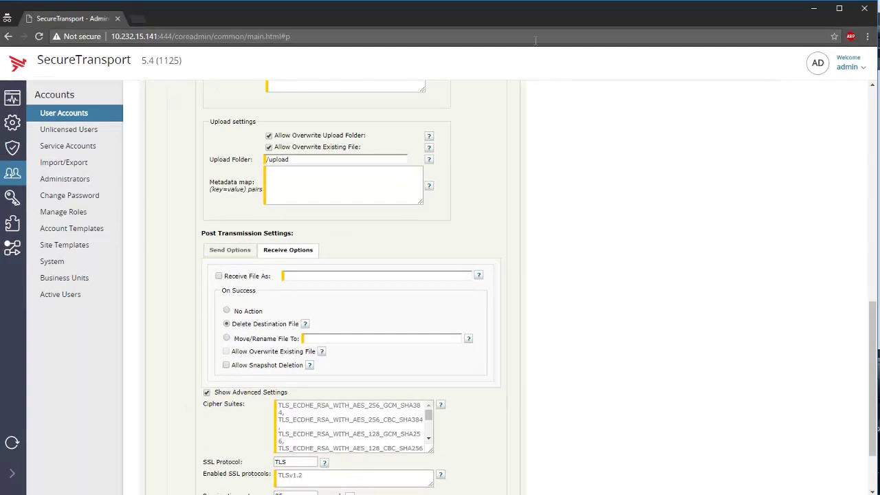
{"action": "scroll", "coordinate": [440, 298], "scroll_direction": "down", "scroll_amount": 3}
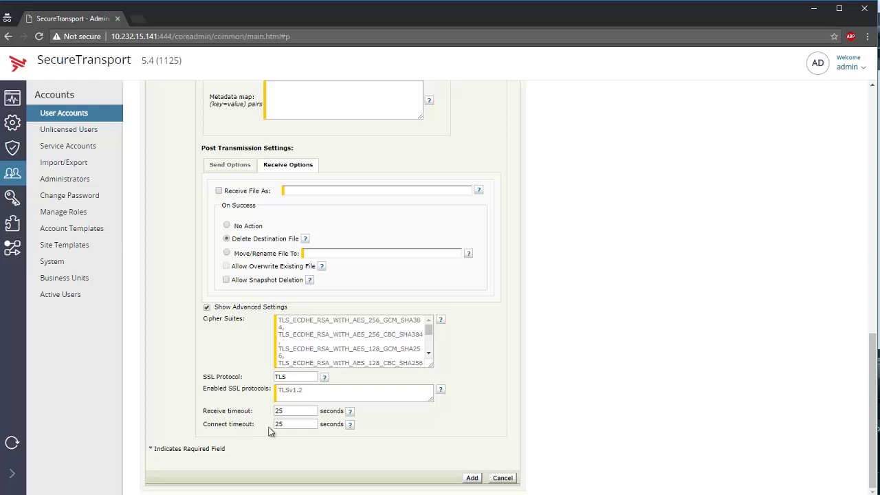
Focus the Connect timeout field in the saved transfer site's edit form.
{"action": "left_click", "coordinate": [289, 427]}
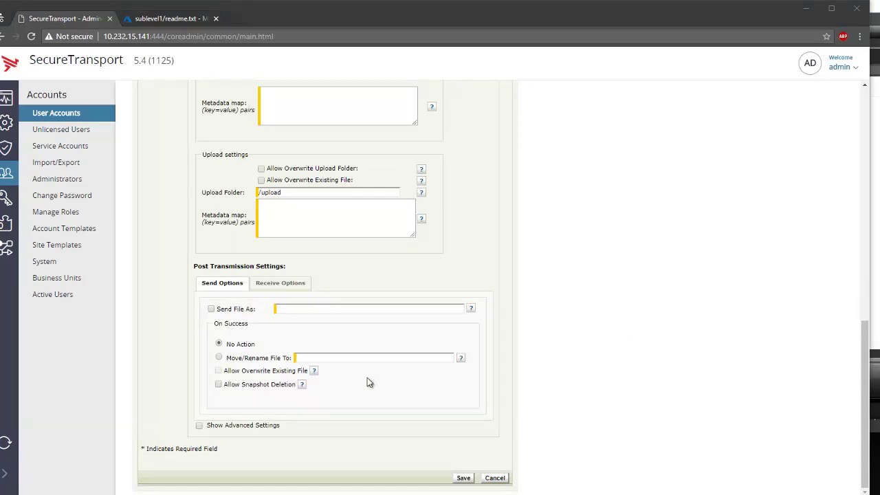
Set the site's download Filename Pattern to *.
{"action": "scroll", "coordinate": [368, 379], "scroll_direction": "up", "scroll_amount": 5}
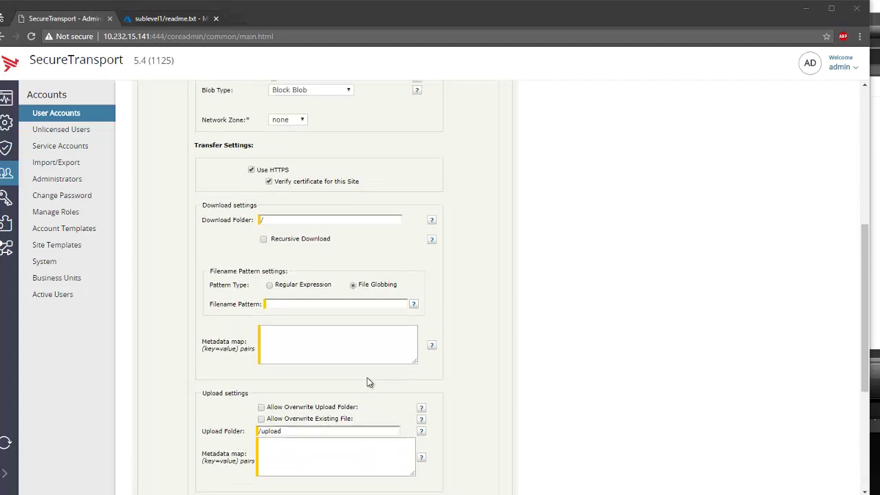
{"action": "scroll", "coordinate": [368, 383], "scroll_direction": "up", "scroll_amount": 2}
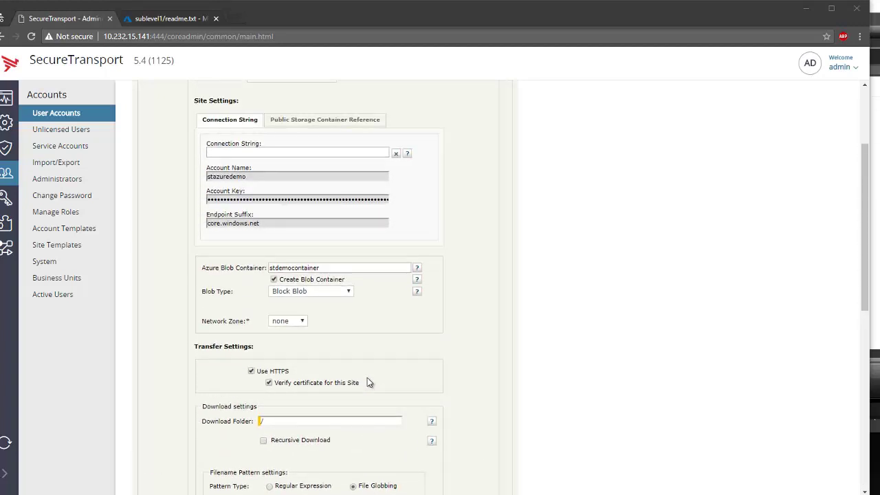
{"action": "scroll", "coordinate": [367, 383], "scroll_direction": "down", "scroll_amount": 2}
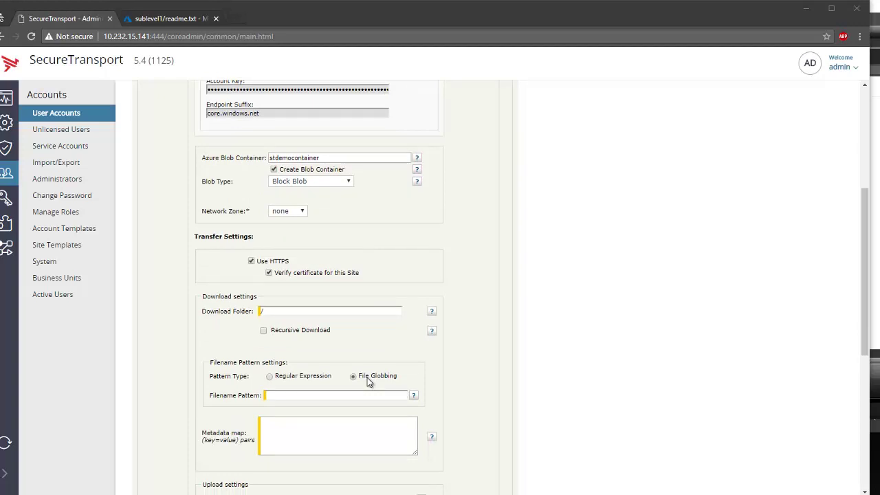
{"action": "scroll", "coordinate": [367, 382], "scroll_direction": "down", "scroll_amount": 1}
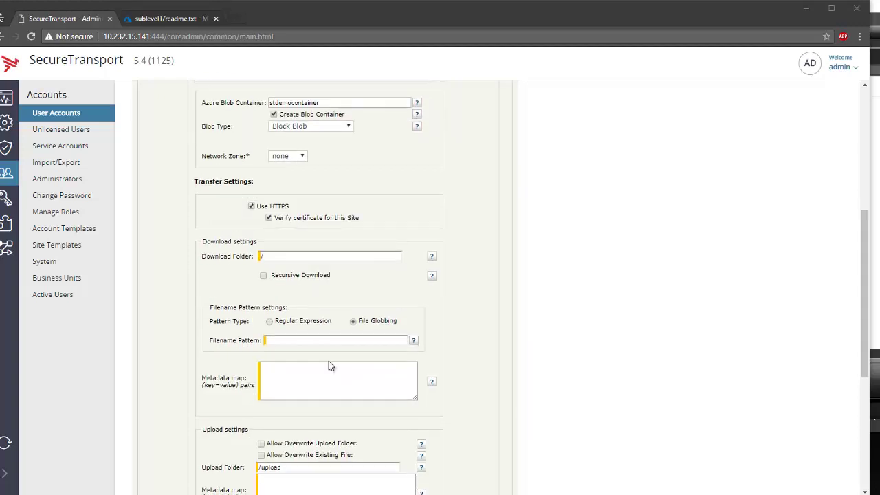
{"action": "left_click", "coordinate": [305, 256]}
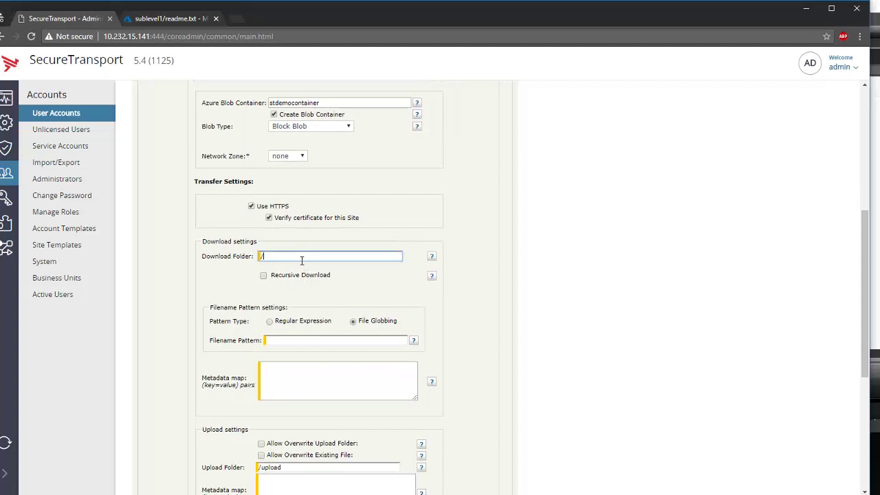
{"action": "left_click", "coordinate": [289, 344]}
{"action": "type", "text": "*"}
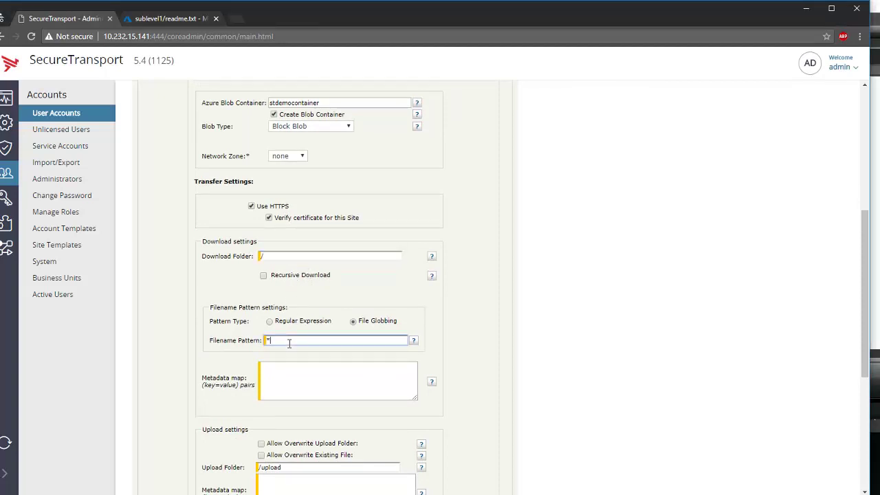
Check the /upload Upload Folder and review the Receive Options and Send Options tabs.
{"action": "scroll", "coordinate": [415, 327], "scroll_direction": "down", "scroll_amount": 2}
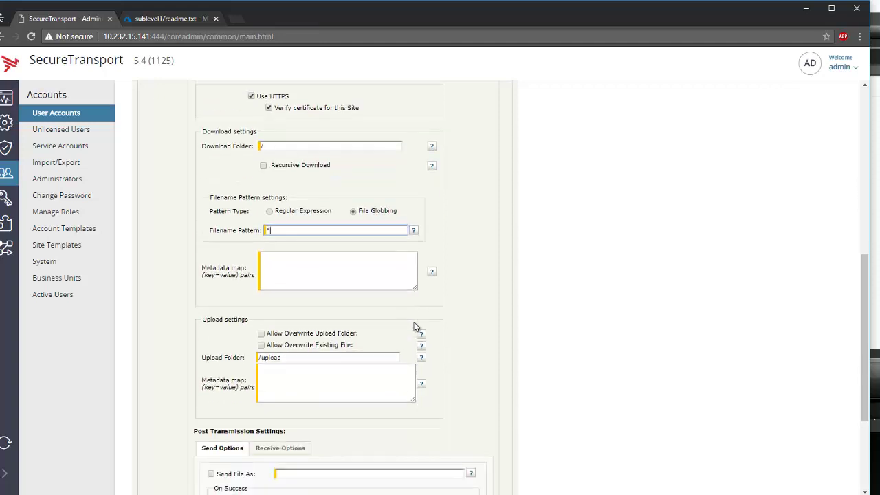
{"action": "scroll", "coordinate": [413, 327], "scroll_direction": "down", "scroll_amount": 2}
{"action": "left_click", "coordinate": [312, 248]}
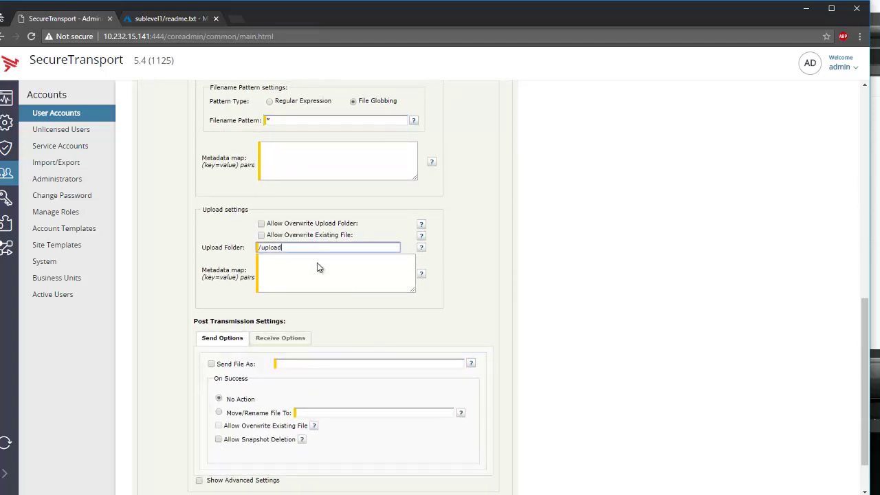
{"action": "scroll", "coordinate": [321, 278], "scroll_direction": "down", "scroll_amount": 1}
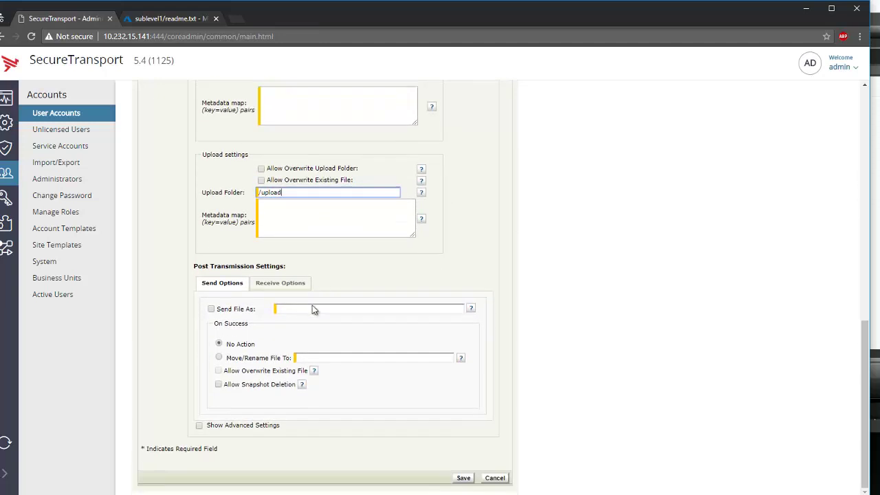
{"action": "left_click", "coordinate": [284, 283]}
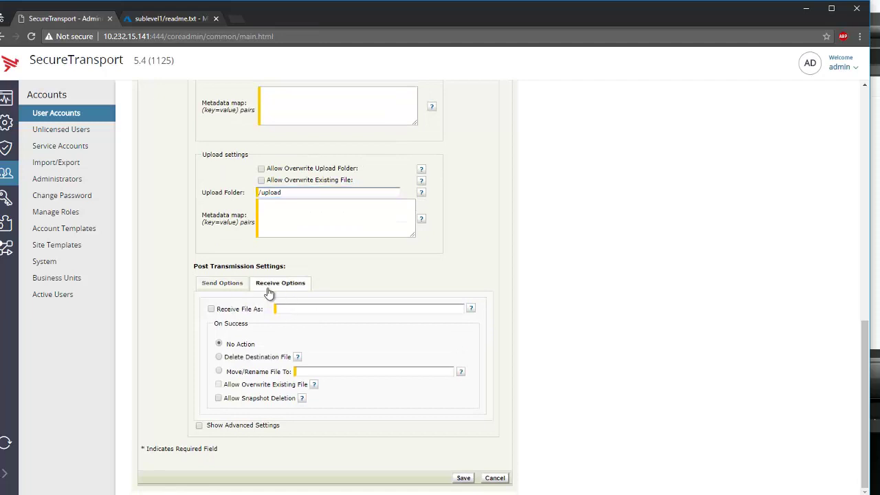
{"action": "left_click", "coordinate": [220, 284]}
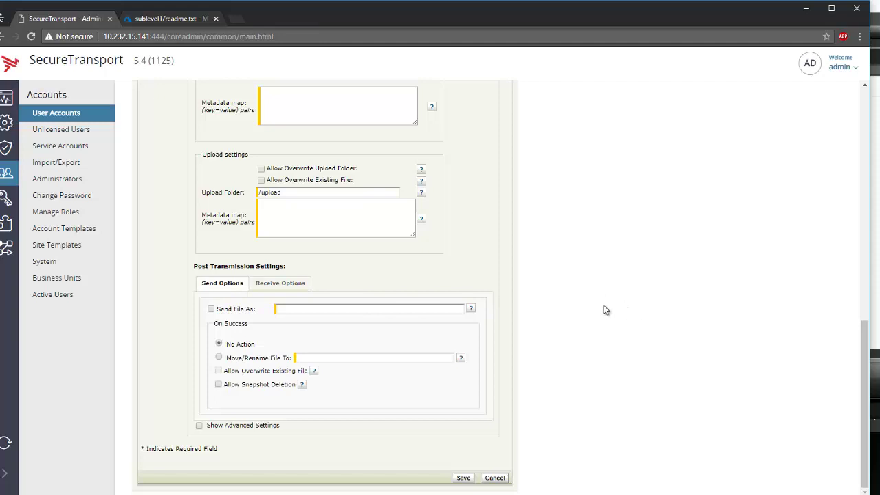
Save blob_site and show blob_account's empty Subscriptions tab.
{"action": "left_click", "coordinate": [462, 478]}
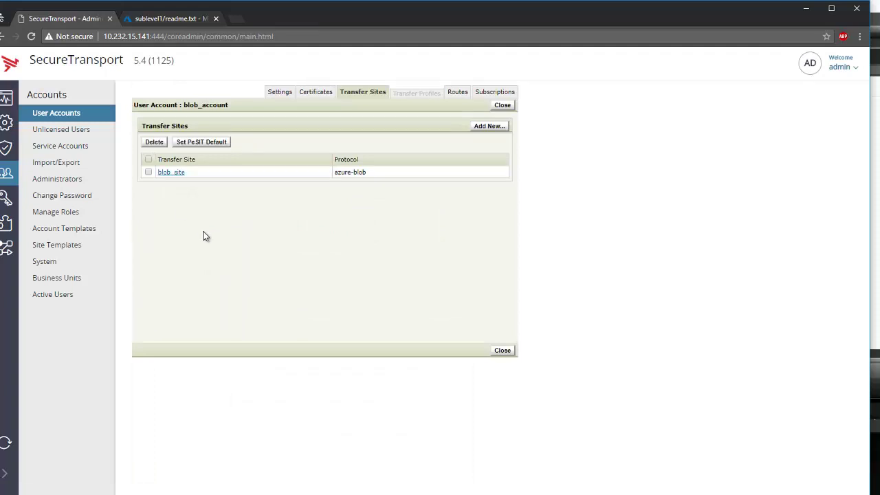
{"action": "left_click", "coordinate": [506, 94]}
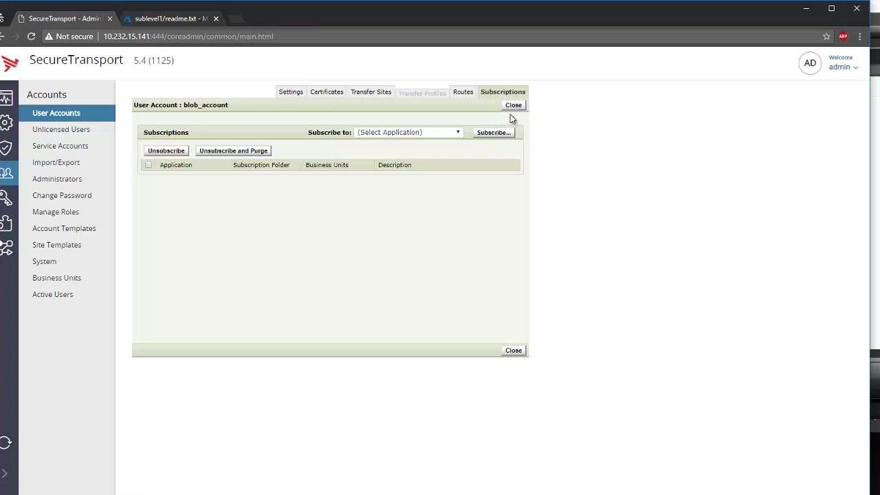
Subscribe blob_account to azure_blob_app with subscription folder azure_blob_pull.
{"action": "left_click", "coordinate": [454, 135]}
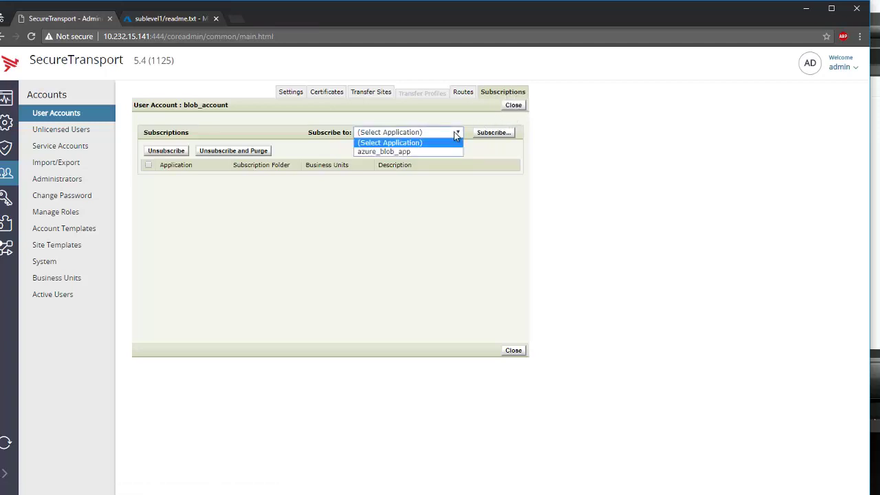
{"action": "left_click", "coordinate": [404, 151]}
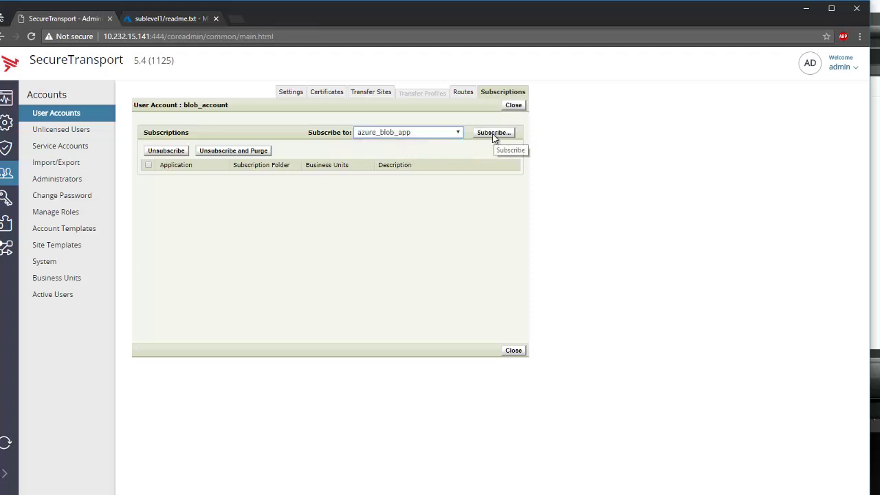
{"action": "left_click", "coordinate": [493, 133]}
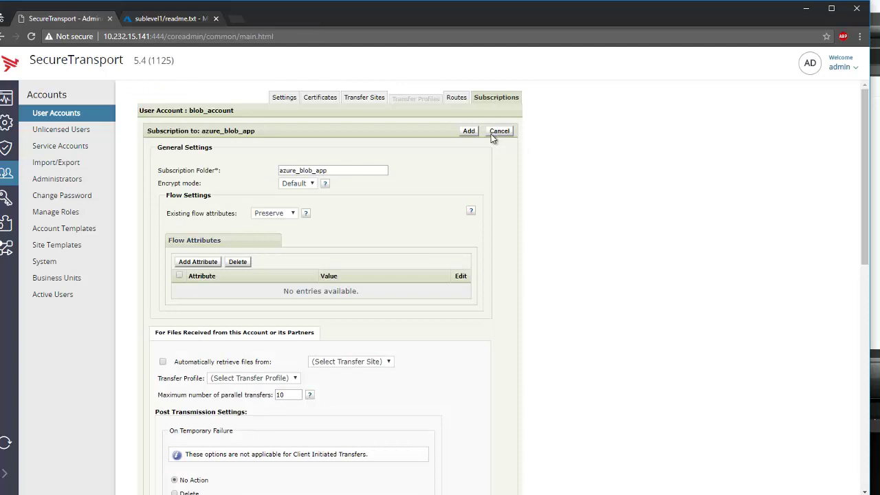
{"action": "scroll", "coordinate": [271, 224], "scroll_direction": "down", "scroll_amount": 1}
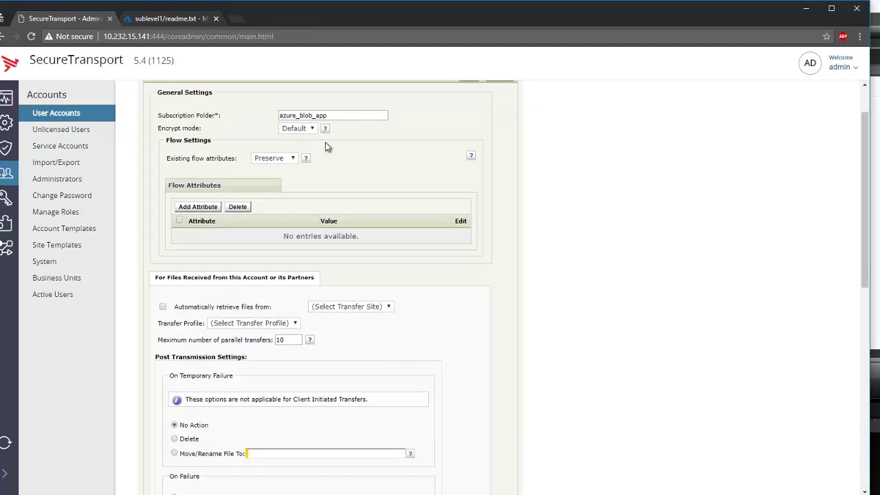
{"action": "scroll", "coordinate": [325, 143], "scroll_direction": "up", "scroll_amount": 1}
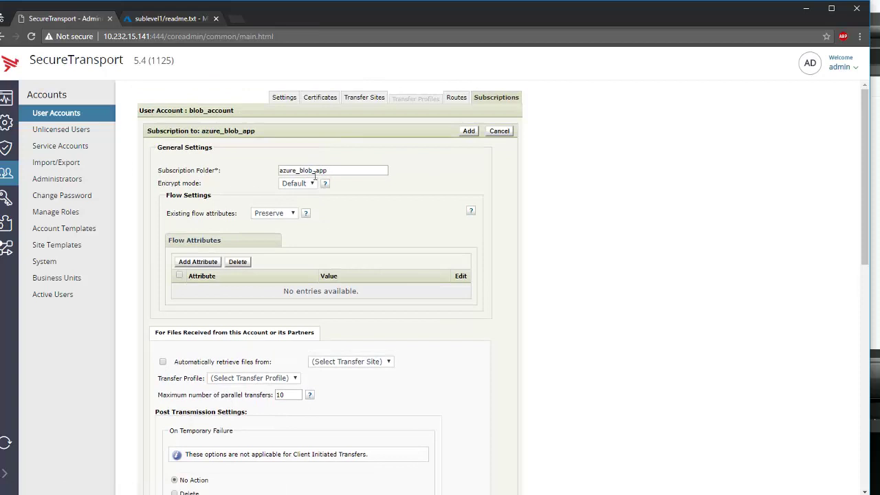
{"action": "left_click_drag", "start_coordinate": [316, 170], "coordinate": [329, 171]}
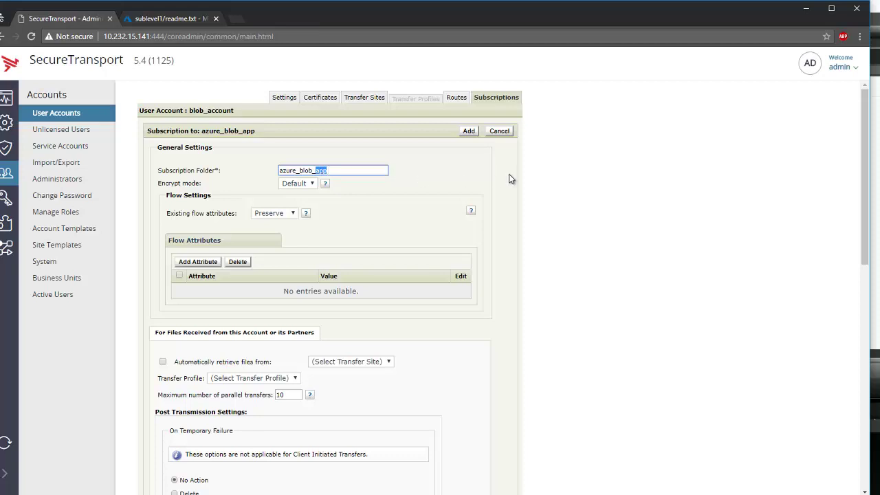
{"action": "key", "text": "BackSpace"}
{"action": "type", "text": "pull"}
Enable automatic file retrieval from blob_site and add the pull subscription.
{"action": "scroll", "coordinate": [401, 190], "scroll_direction": "down", "scroll_amount": 3}
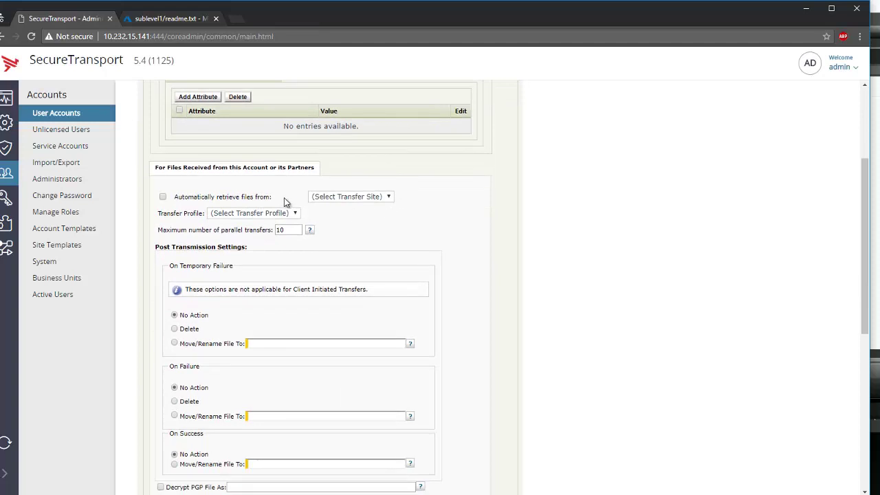
{"action": "left_click", "coordinate": [232, 199]}
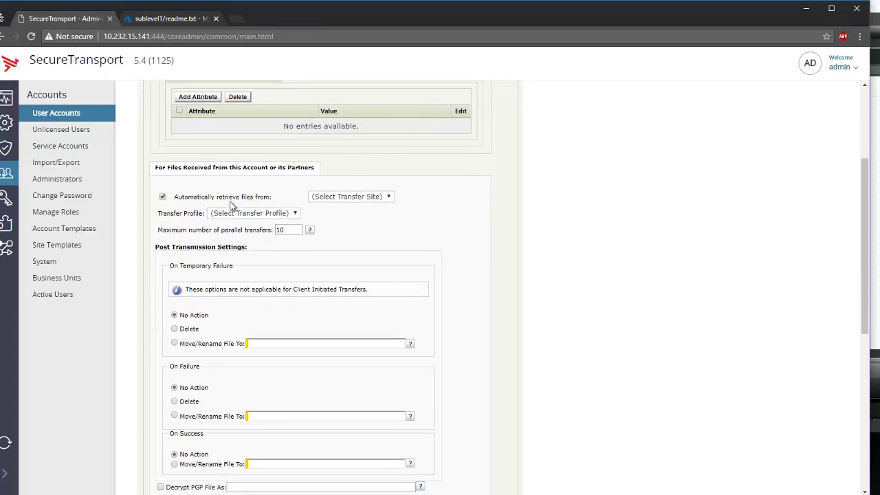
{"action": "left_click", "coordinate": [352, 198]}
{"action": "left_click", "coordinate": [348, 216]}
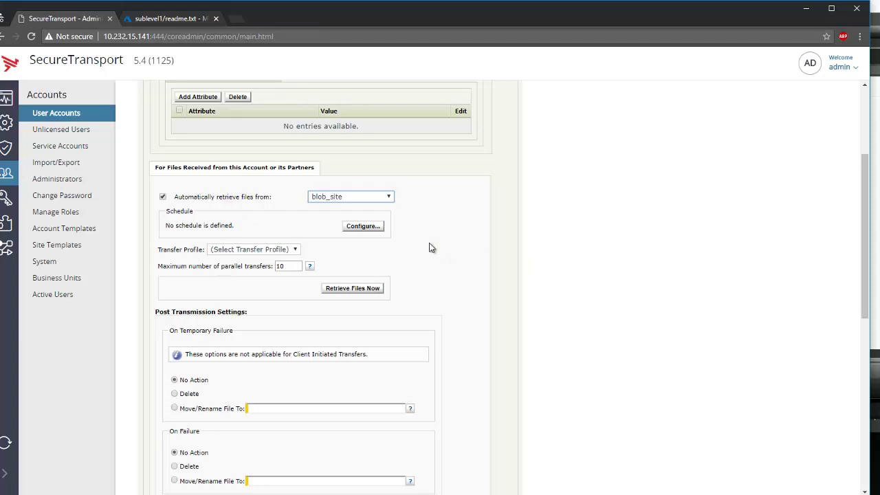
{"action": "scroll", "coordinate": [472, 244], "scroll_direction": "down", "scroll_amount": 4}
{"action": "scroll", "coordinate": [463, 251], "scroll_direction": "down", "scroll_amount": 3}
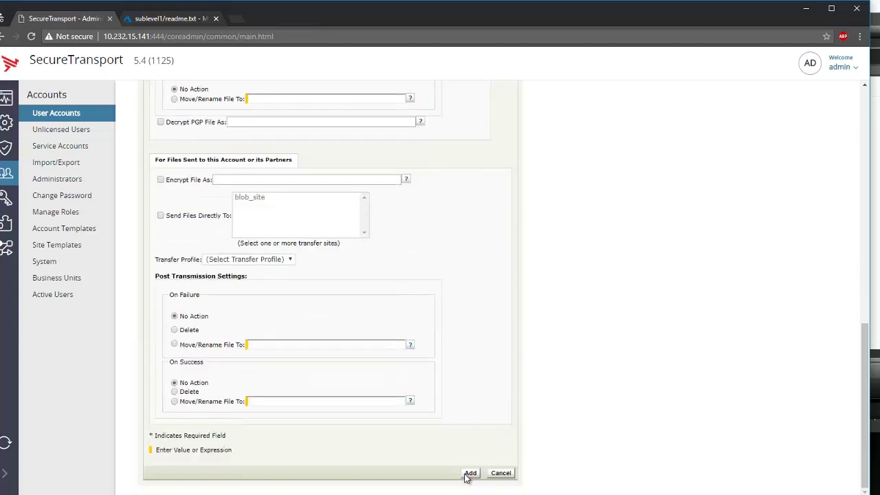
{"action": "left_click", "coordinate": [469, 473]}
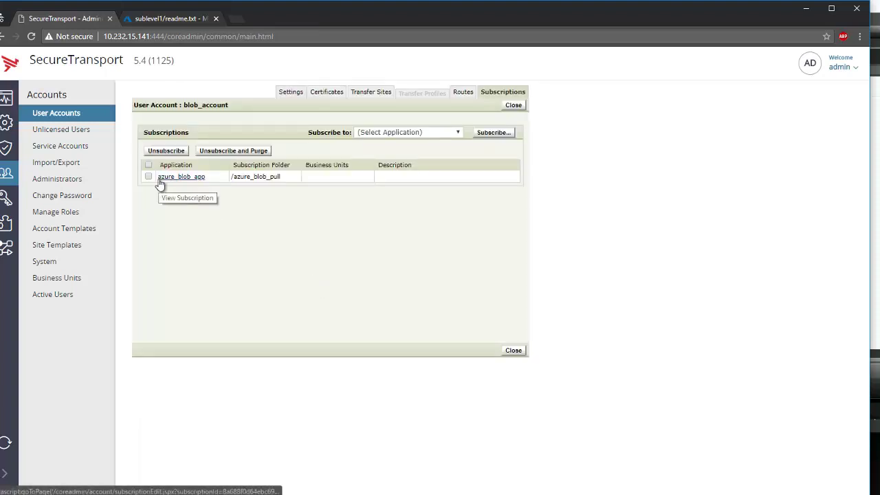
Start a second azure_blob_app subscription with folder name azure_blob_push.
{"action": "left_click", "coordinate": [453, 133]}
{"action": "left_click", "coordinate": [404, 152]}
{"action": "left_click", "coordinate": [504, 137]}
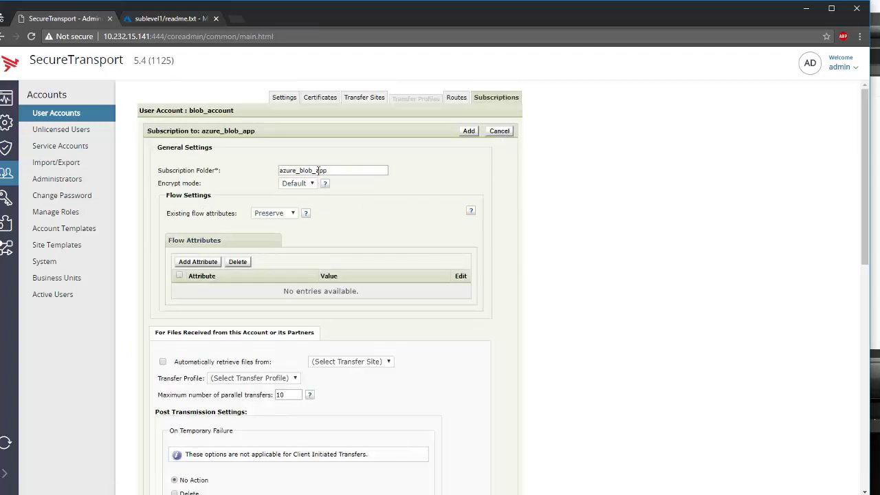
{"action": "left_click_drag", "start_coordinate": [337, 170], "coordinate": [315, 170]}
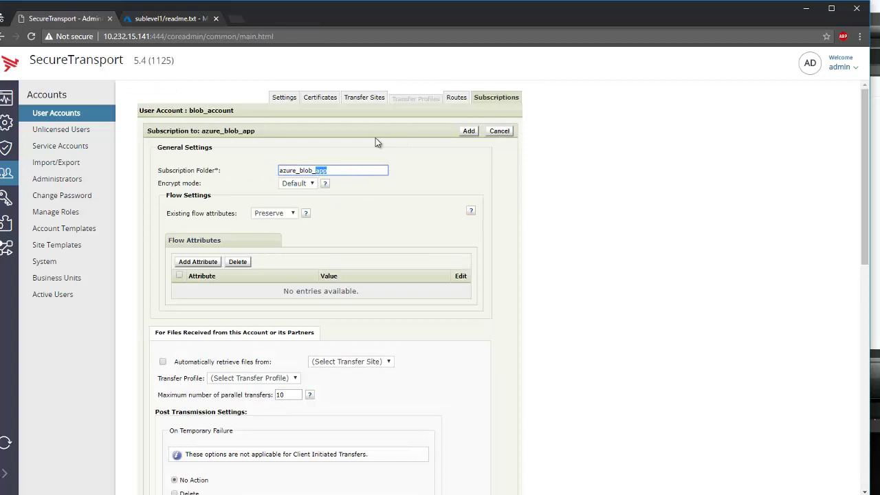
{"action": "type", "text": "push"}
{"action": "key", "text": "Tab"}
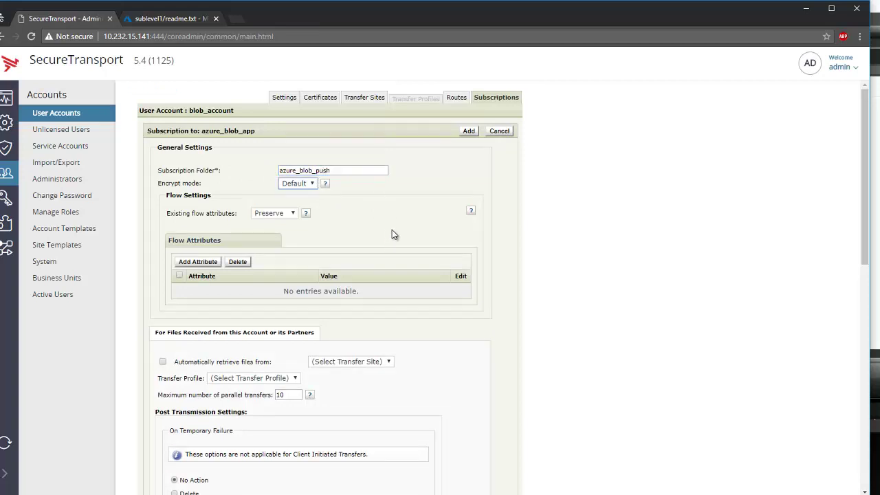
{"action": "scroll", "coordinate": [392, 229], "scroll_direction": "down", "scroll_amount": 8}
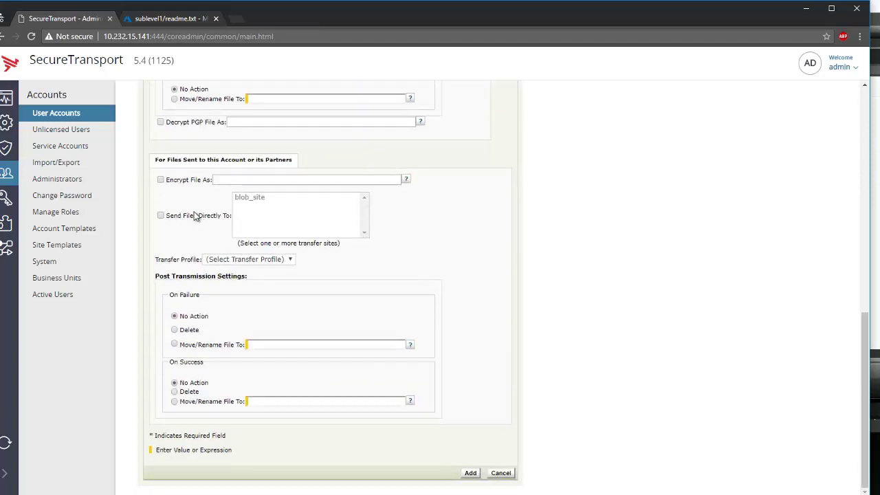
Make the azure_blob_push subscription send files directly to blob_site and add it.
{"action": "left_click", "coordinate": [190, 217]}
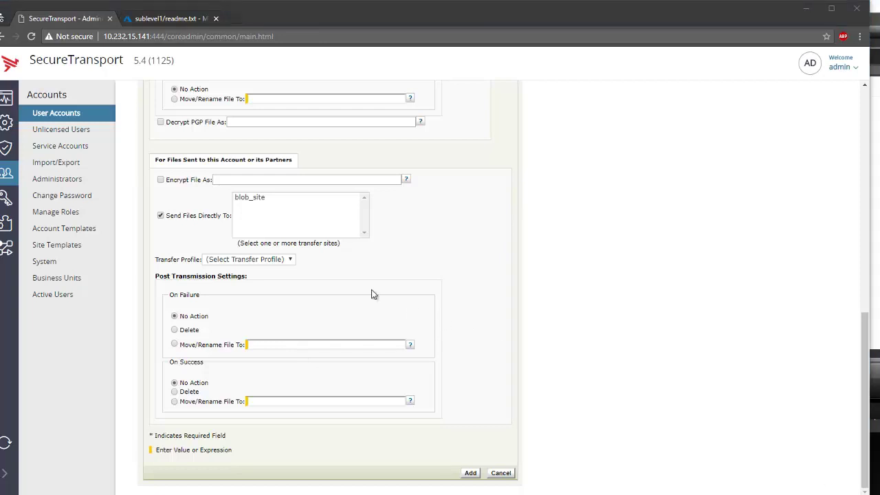
{"action": "left_click", "coordinate": [260, 198]}
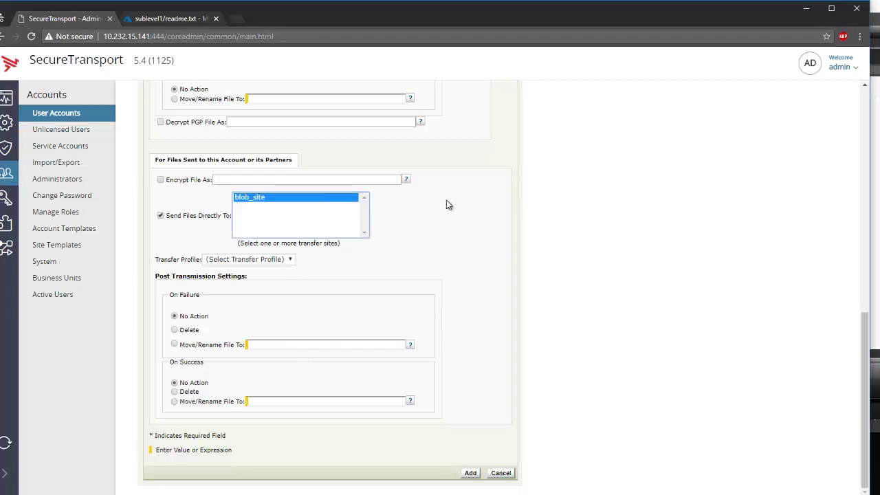
{"action": "left_click", "coordinate": [474, 473]}
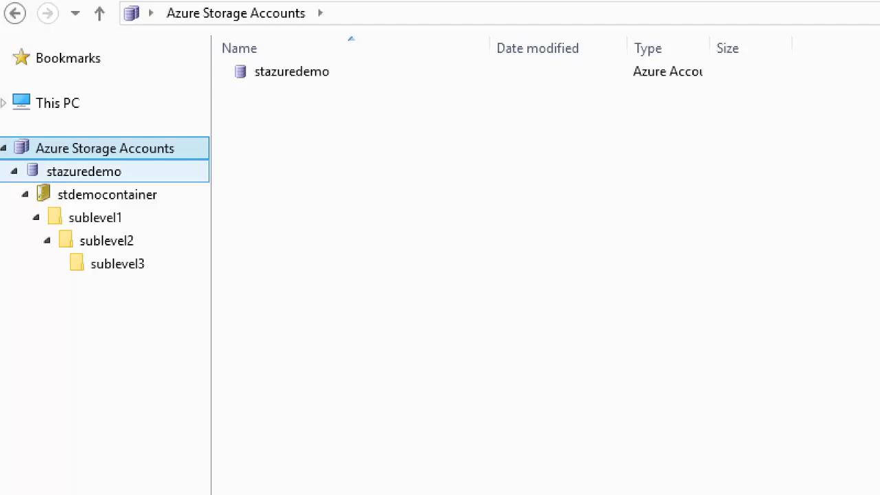
Browse stdemocontainer through sublevel1 and sublevel2 to sublevel3, glancing at info.txt and readme.txt.
{"action": "left_click", "coordinate": [78, 199]}
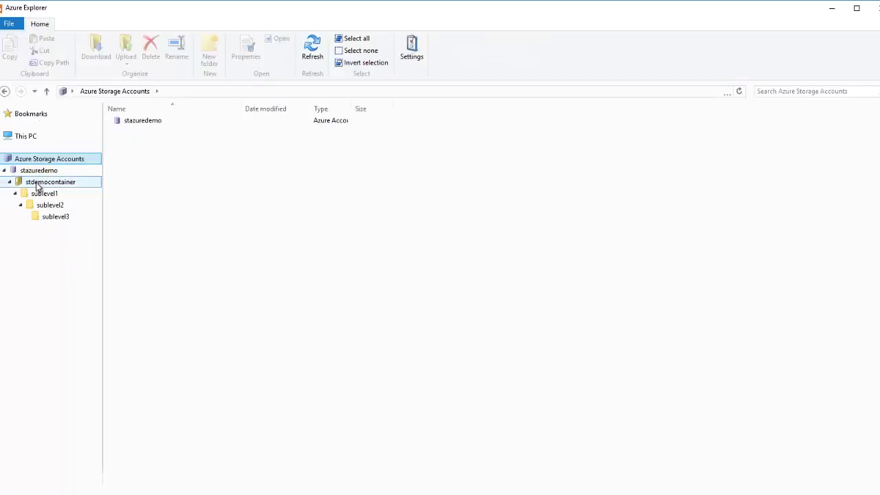
{"action": "left_click", "coordinate": [35, 194]}
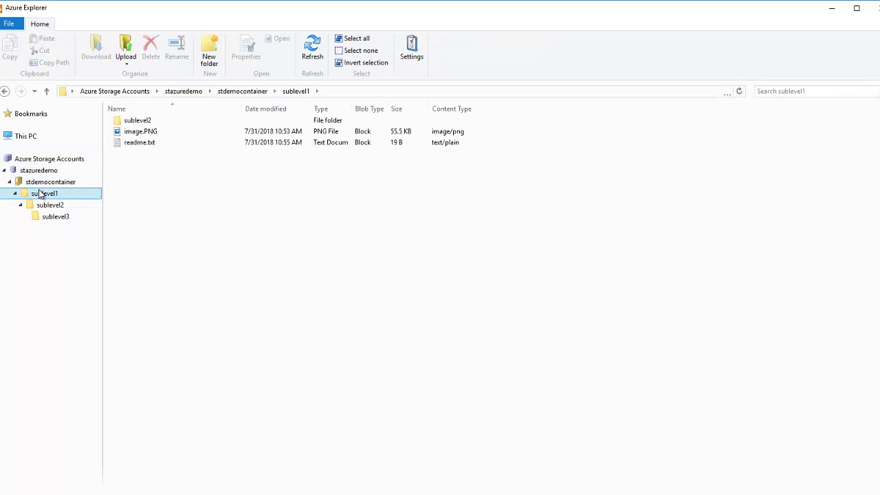
{"action": "left_click", "coordinate": [40, 183]}
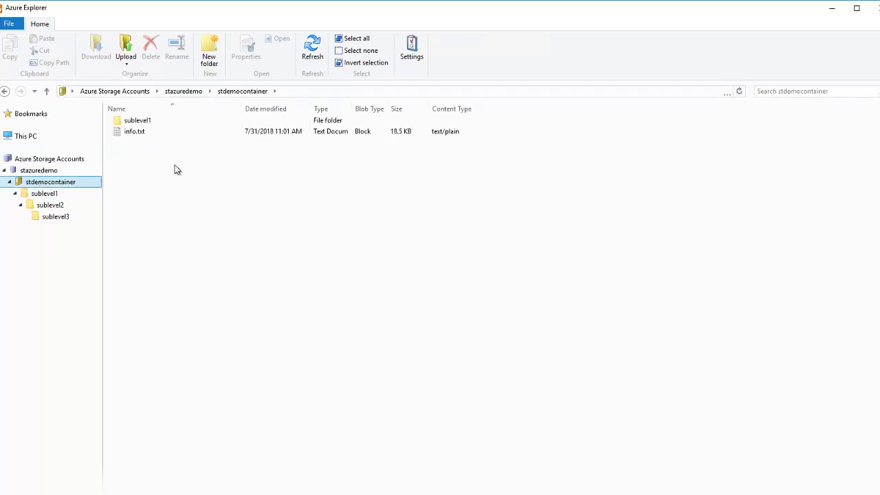
{"action": "left_click", "coordinate": [163, 133]}
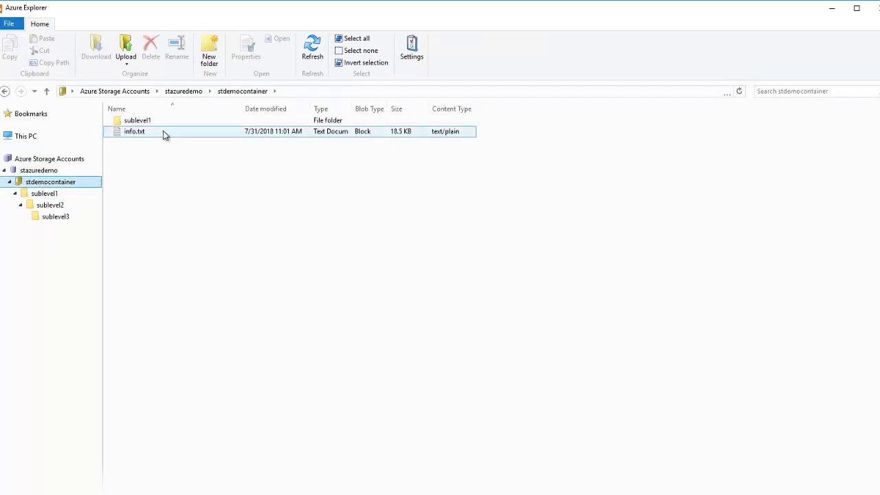
{"action": "left_click", "coordinate": [67, 195]}
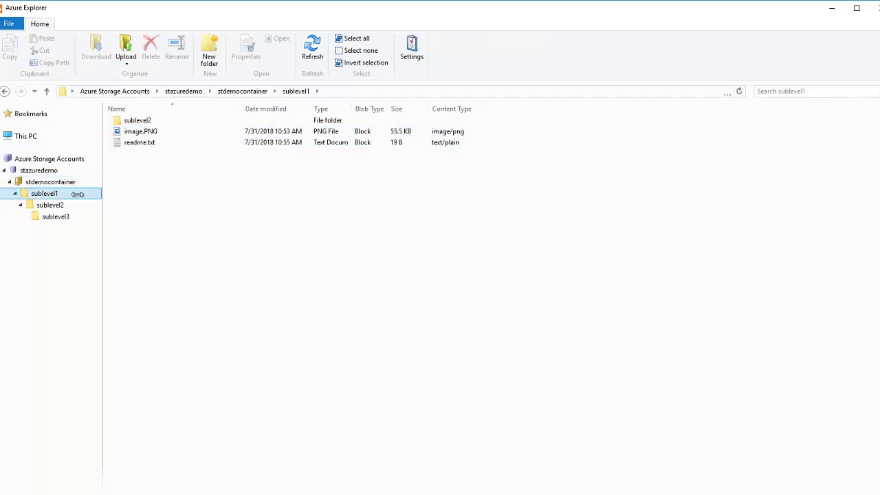
{"action": "left_click", "coordinate": [176, 145]}
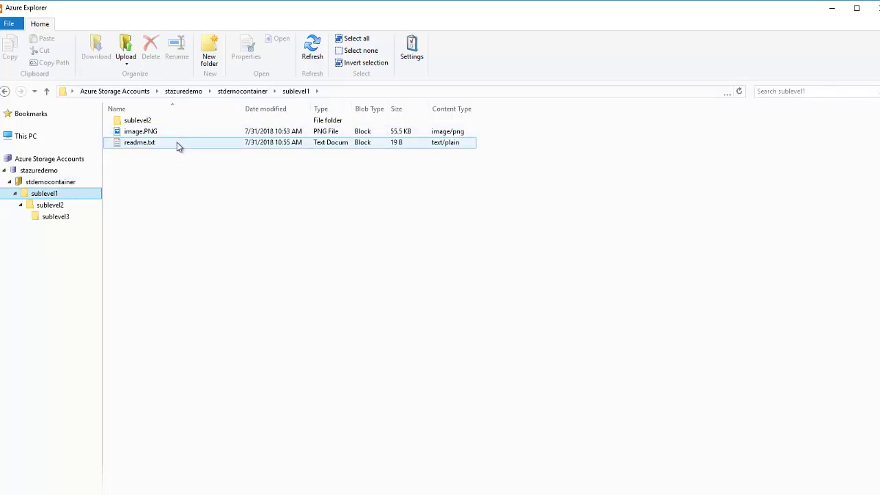
{"action": "left_click", "coordinate": [66, 209]}
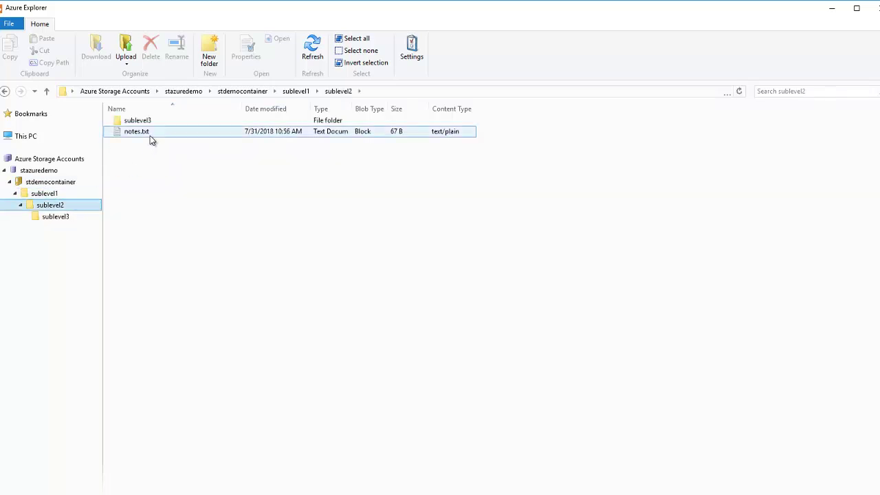
{"action": "left_click", "coordinate": [59, 217]}
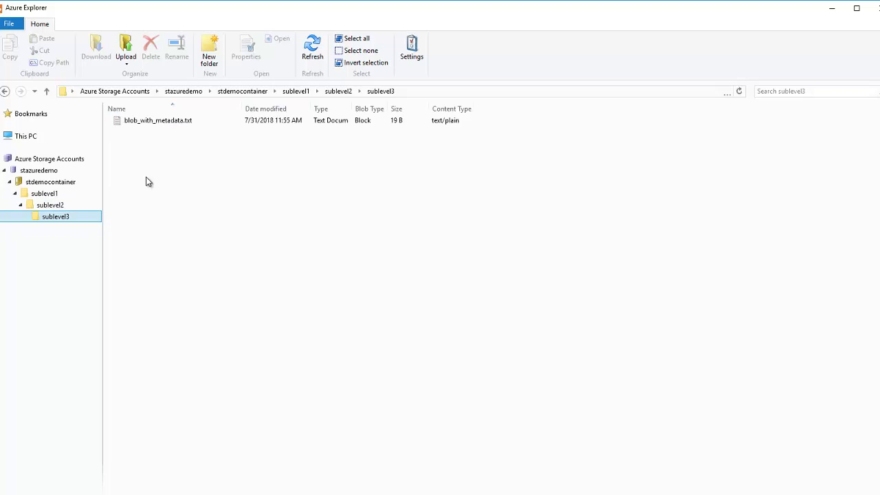
Review blob_with_metadata.txt's createdby, editedby and metadataisworking metadata, then cancel its Properties.
{"action": "right_click", "coordinate": [171, 120]}
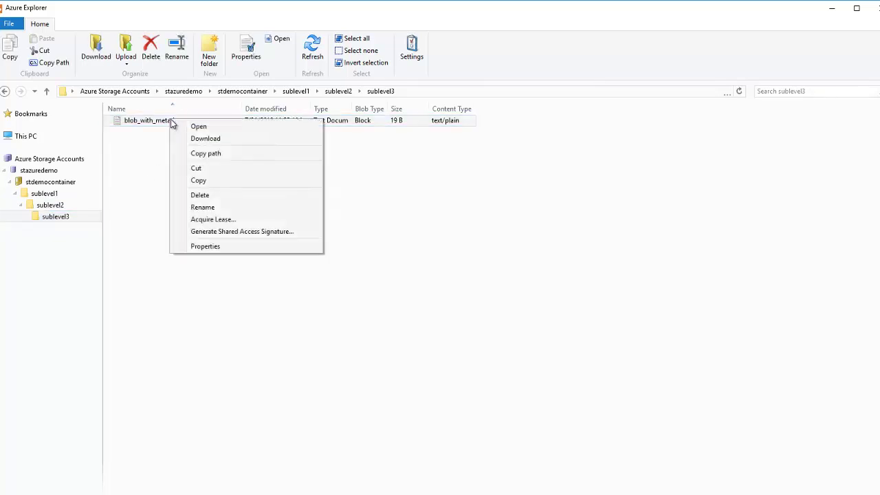
{"action": "left_click", "coordinate": [224, 247]}
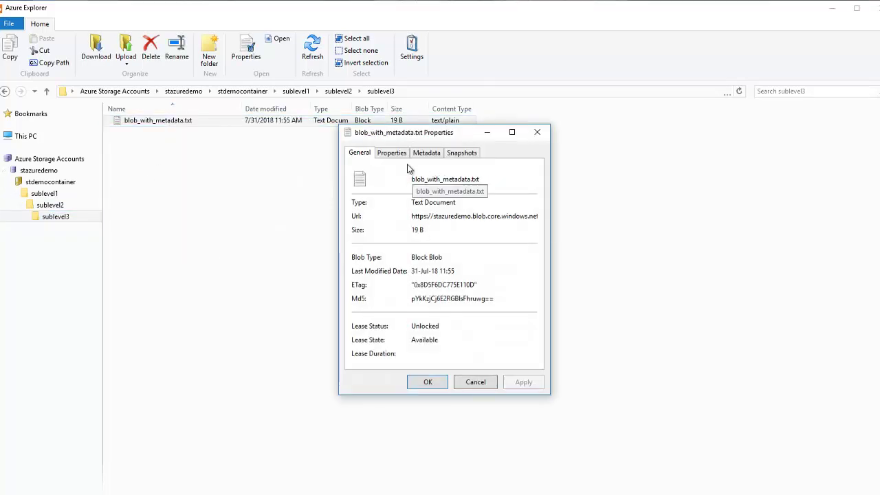
{"action": "left_click", "coordinate": [425, 153]}
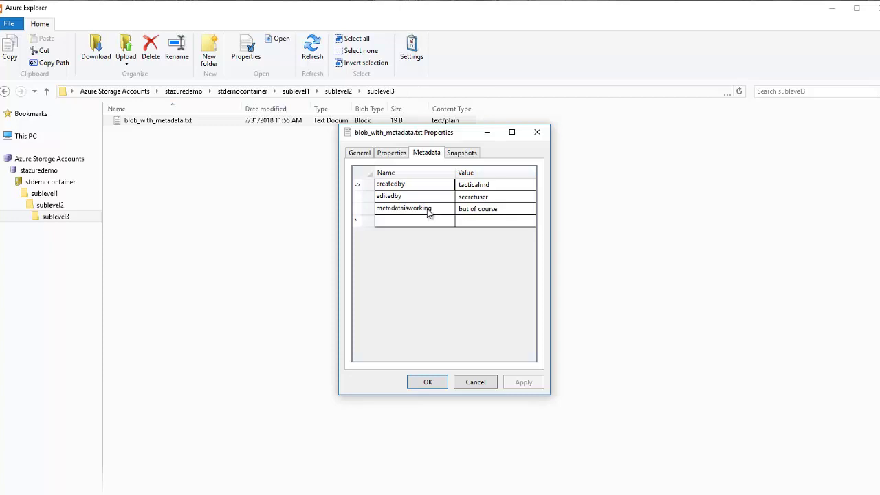
{"action": "left_click", "coordinate": [481, 209]}
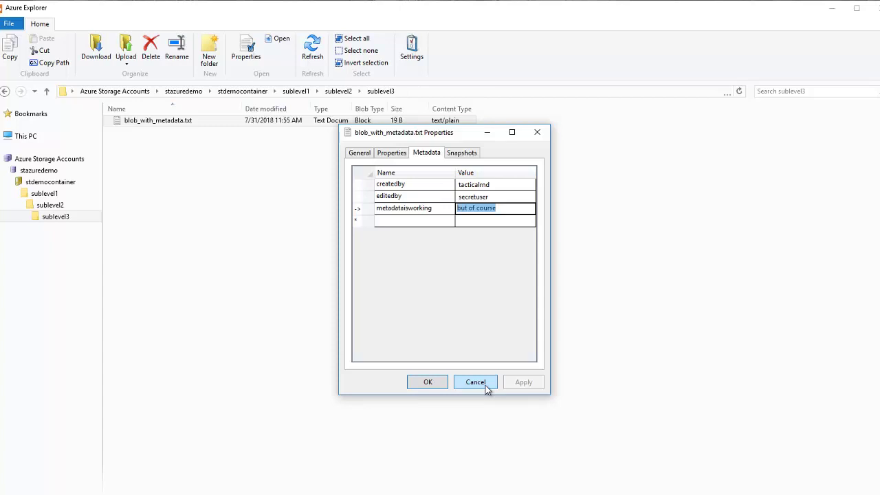
{"action": "left_click", "coordinate": [475, 382]}
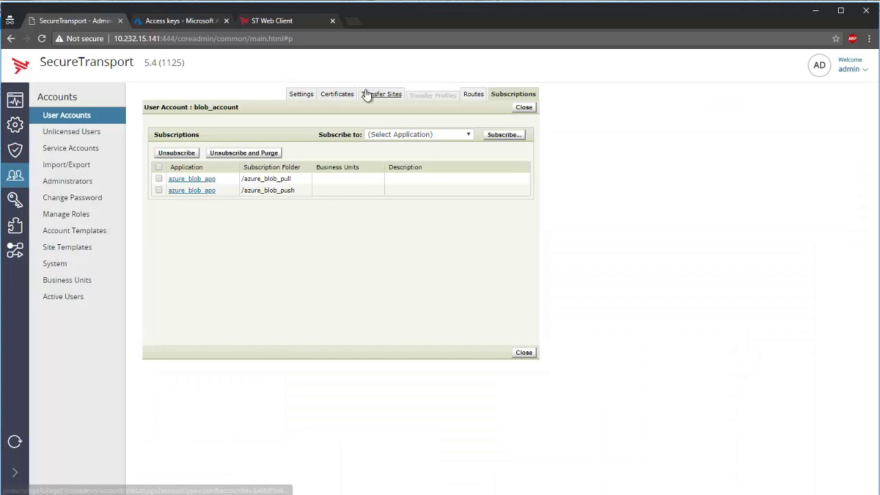
Edit blob_site to enable Recursive Download and Preserve Folder Structure for Download Folder /.
{"action": "left_click", "coordinate": [367, 95]}
{"action": "left_click", "coordinate": [191, 174]}
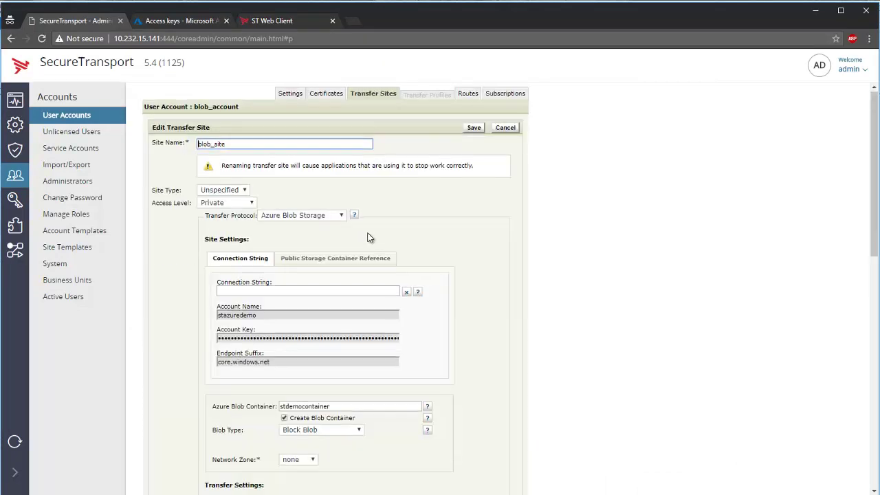
{"action": "scroll", "coordinate": [369, 238], "scroll_direction": "down", "scroll_amount": 3}
{"action": "scroll", "coordinate": [369, 238], "scroll_direction": "down", "scroll_amount": 3}
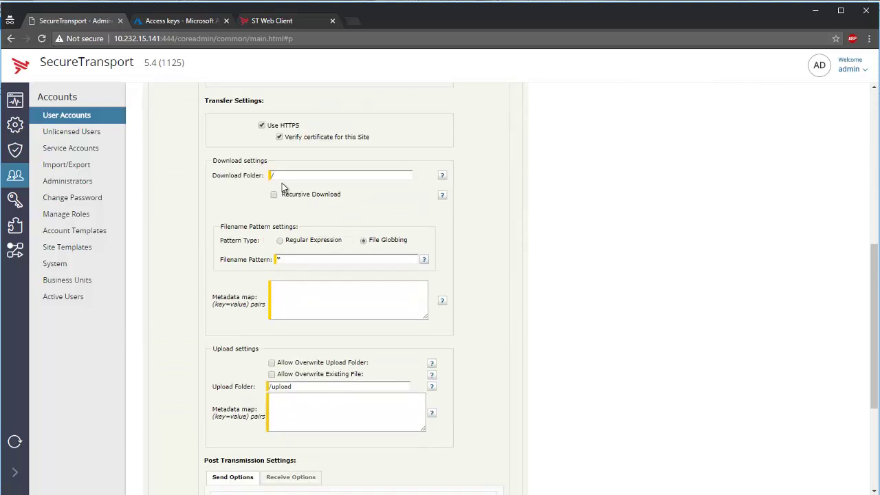
{"action": "left_click", "coordinate": [291, 177]}
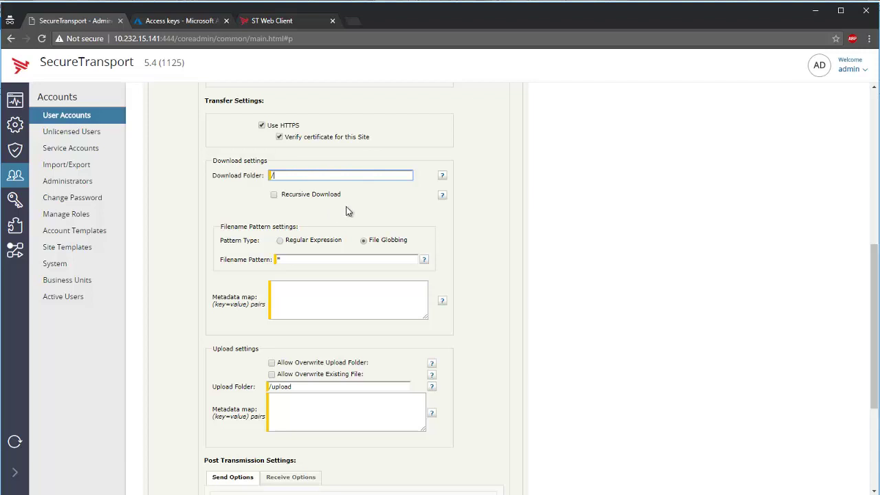
{"action": "left_click", "coordinate": [329, 196]}
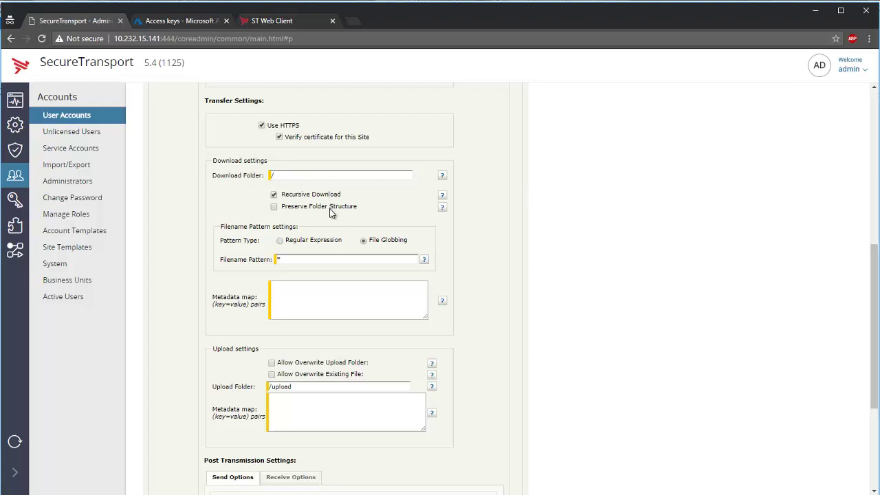
{"action": "left_click", "coordinate": [333, 208]}
{"action": "left_click", "coordinate": [298, 257]}
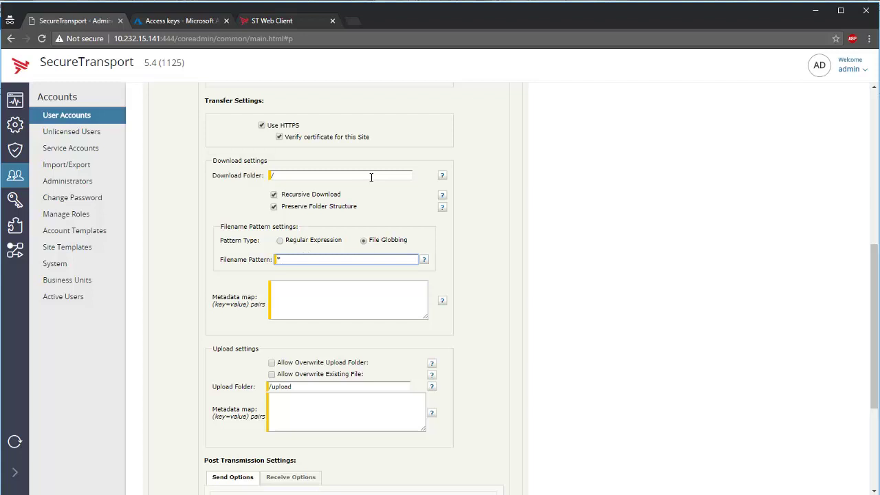
{"action": "scroll", "coordinate": [371, 177], "scroll_direction": "down", "scroll_amount": 1}
Fill the download Metadata map with the remote example downloadedProperty=${ts.remoteVars.key1}, duplicated on a second line.
{"action": "left_click", "coordinate": [352, 244]}
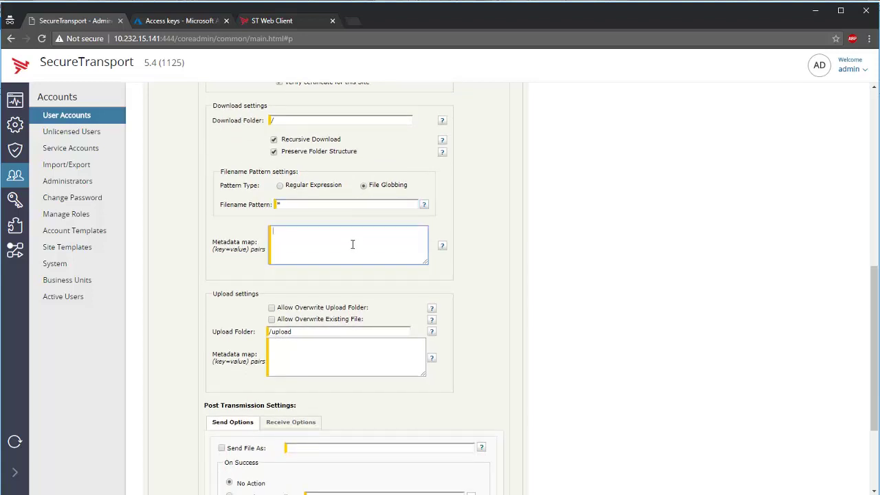
{"action": "left_click", "coordinate": [443, 250]}
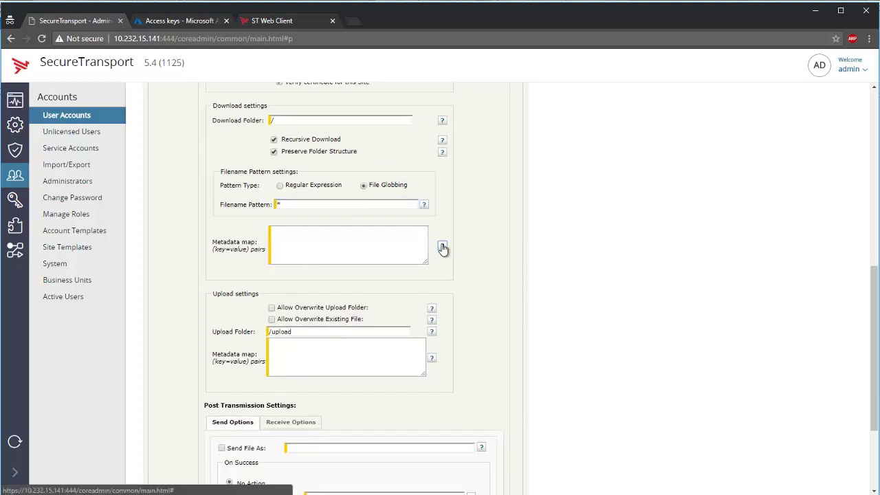
{"action": "scroll", "coordinate": [418, 271], "scroll_direction": "down", "scroll_amount": 2}
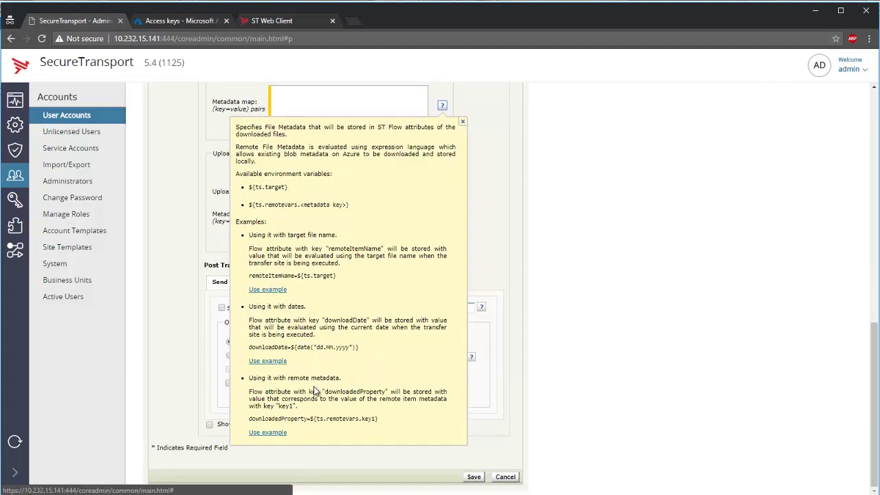
{"action": "left_click", "coordinate": [268, 432]}
{"action": "left_click", "coordinate": [267, 433]}
{"action": "scroll", "coordinate": [406, 176], "scroll_direction": "up", "scroll_amount": 1}
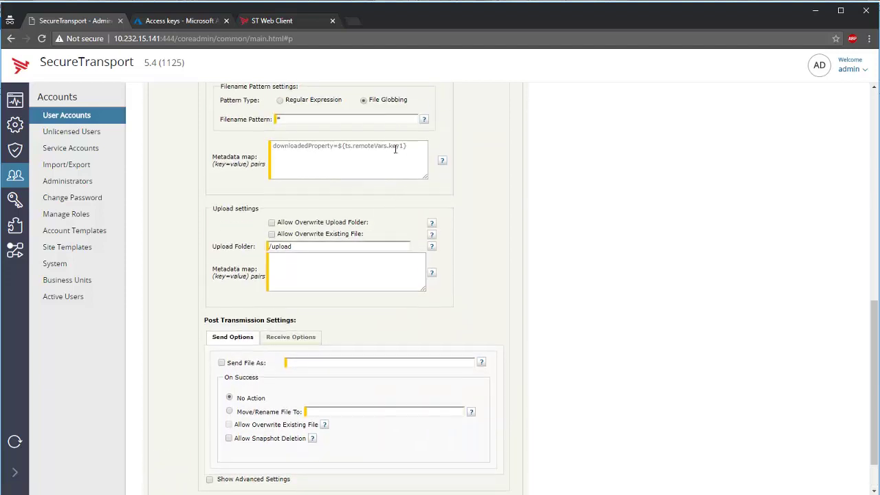
{"action": "left_click_drag", "start_coordinate": [406, 147], "coordinate": [254, 146]}
{"action": "key", "text": "ctrl+c"}
{"action": "left_click", "coordinate": [418, 150]}
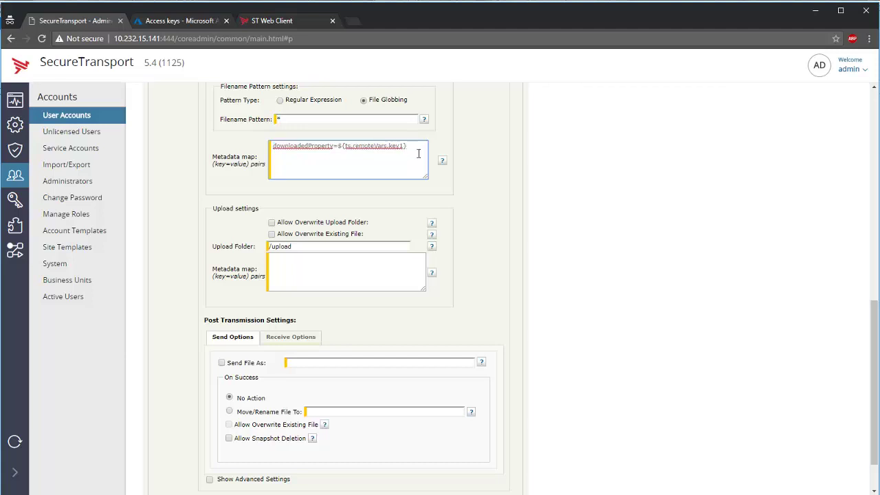
{"action": "key", "text": "Return"}
{"action": "key", "text": "ctrl+v"}
{"action": "key", "text": "ctrl+v"}
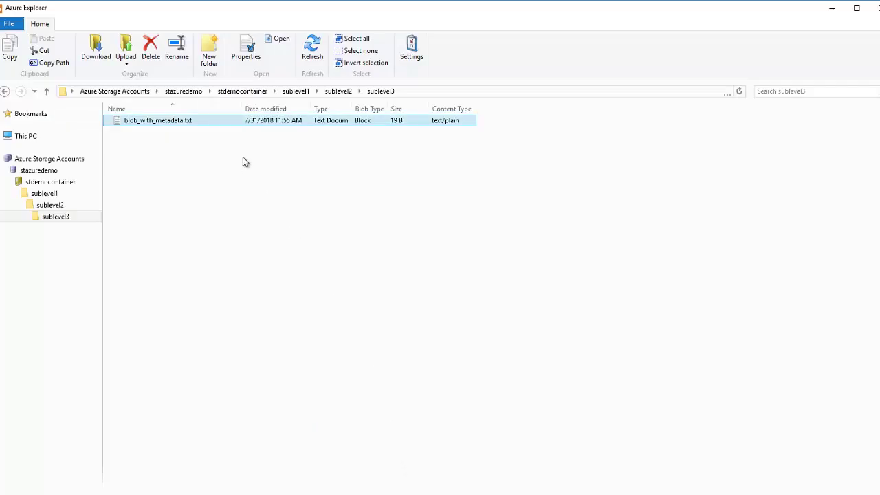
Reopen blob_with_metadata.txt's Properties metadata entries in Azure Explorer.
{"action": "right_click", "coordinate": [184, 123]}
{"action": "left_click", "coordinate": [221, 251]}
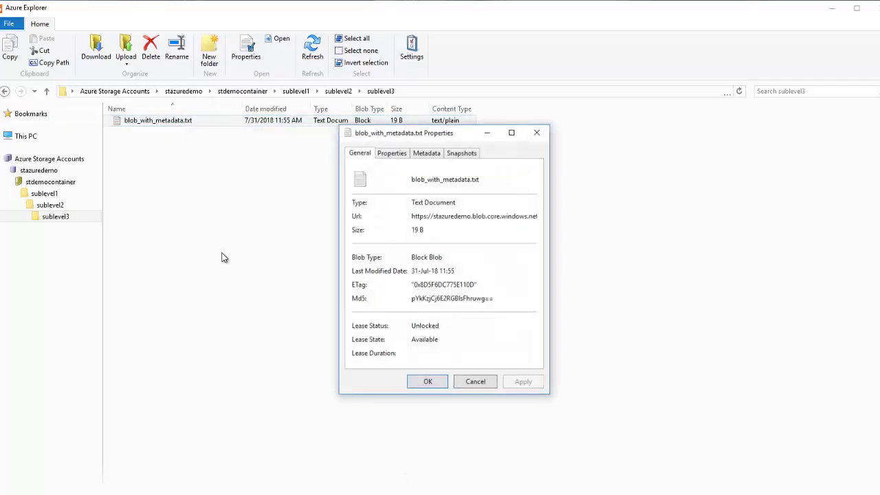
{"action": "left_click", "coordinate": [426, 153]}
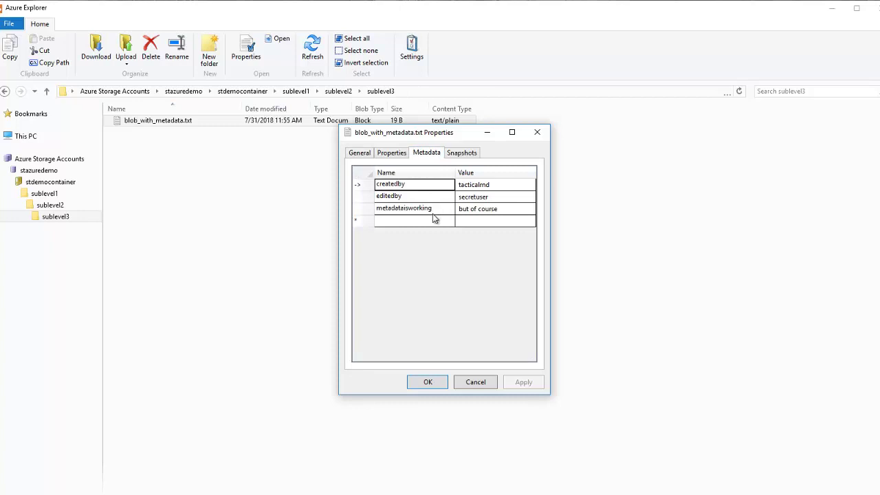
{"action": "key", "text": "alt+Tab"}
Name the three metadata mapping attributes createdby, editedby and metadataisworking.
{"action": "double_click", "coordinate": [305, 146]}
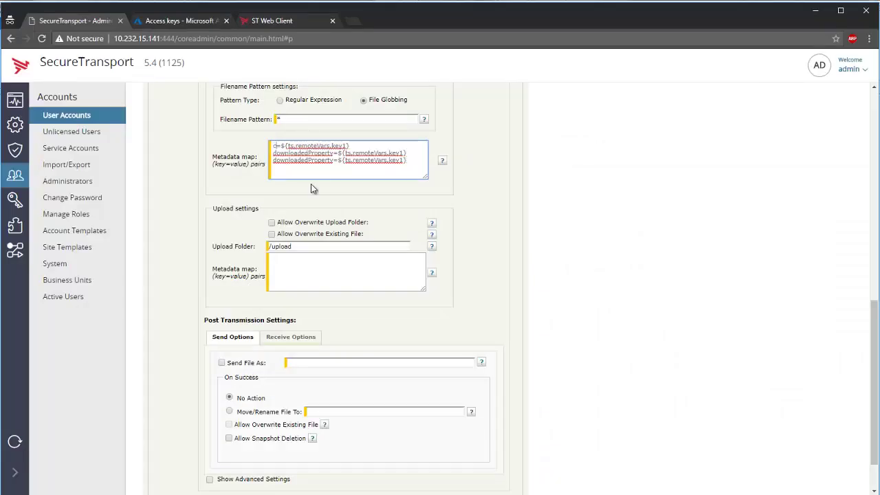
{"action": "type", "text": "createdby"}
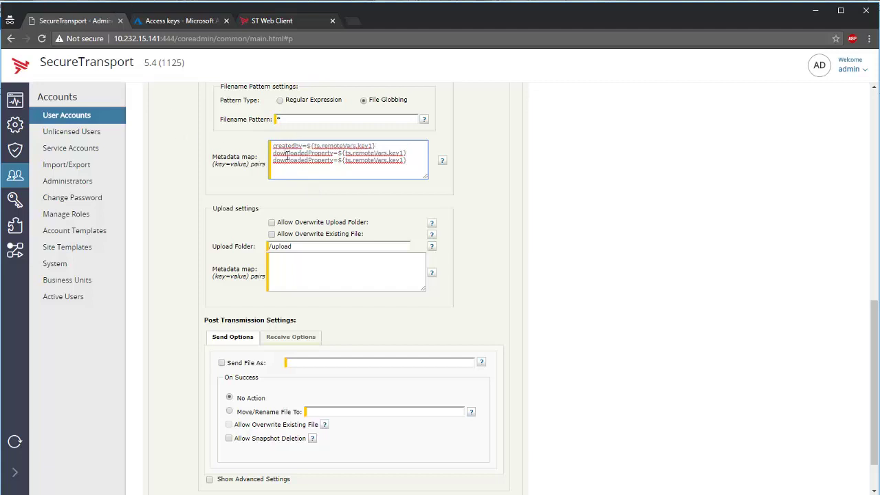
{"action": "double_click", "coordinate": [289, 153]}
{"action": "type", "text": "editedby"}
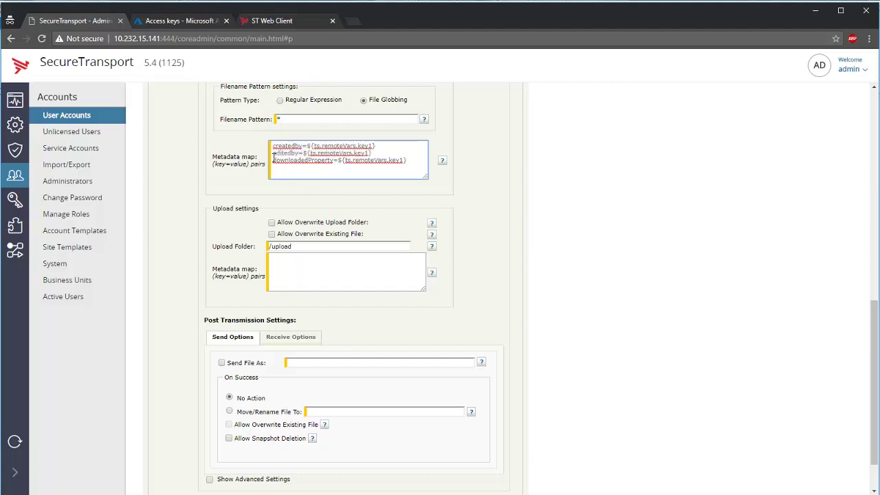
{"action": "double_click", "coordinate": [290, 159]}
{"action": "type", "text": "me"}
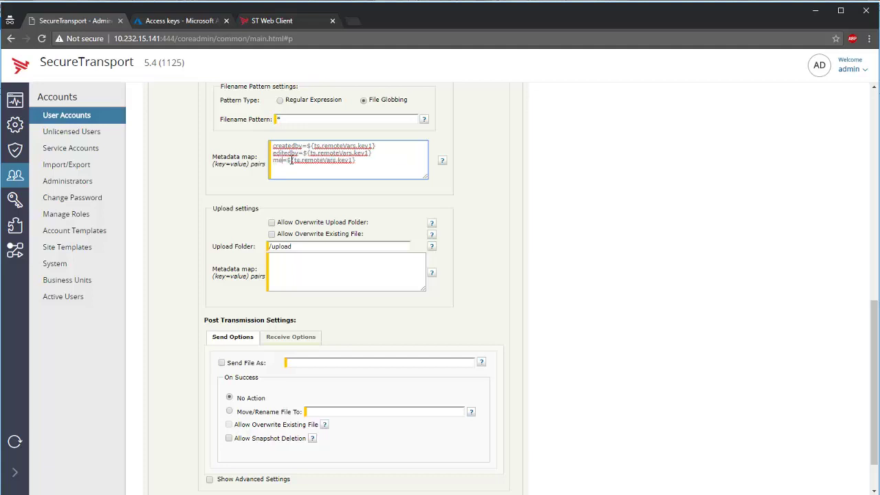
{"action": "type", "text": "tadataiswor"}
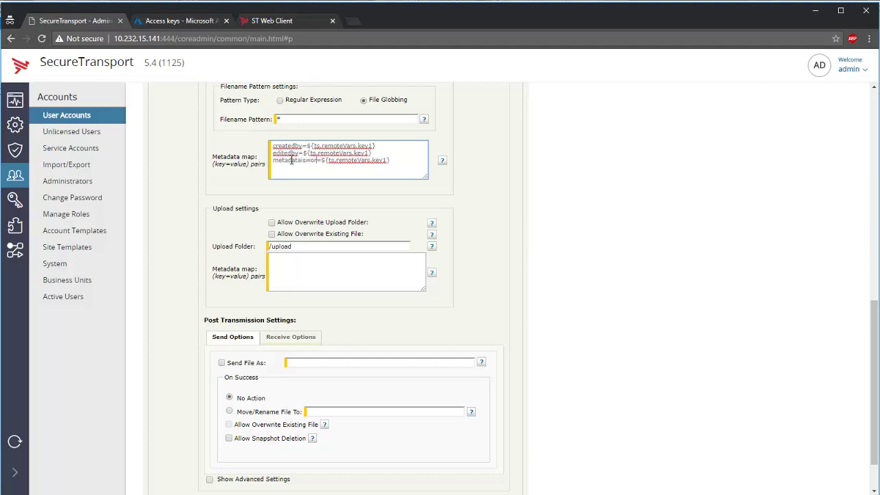
{"action": "type", "text": "king"}
Map each attribute to its ts.remoteVars key: createdby, editedby, metadataisworking.
{"action": "double_click", "coordinate": [365, 145]}
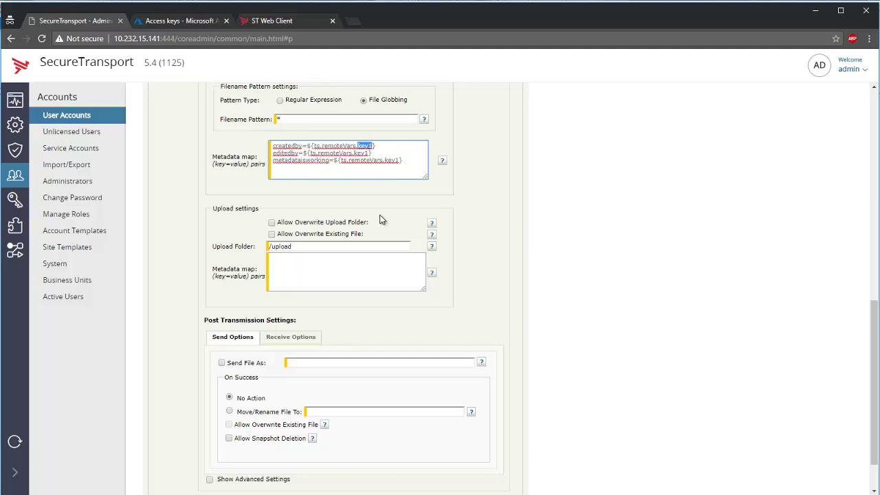
{"action": "type", "text": "createdby"}
{"action": "double_click", "coordinate": [364, 153]}
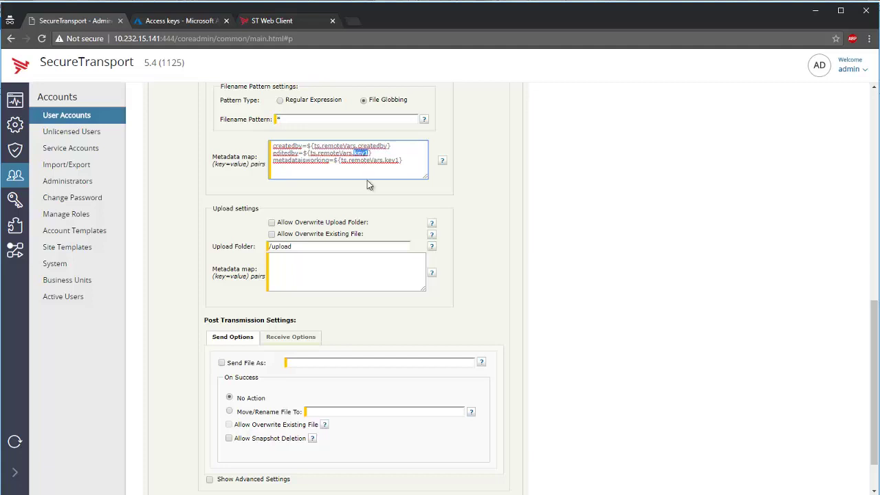
{"action": "type", "text": "editedby"}
{"action": "double_click", "coordinate": [392, 160]}
{"action": "type", "text": "metadataiswor"}
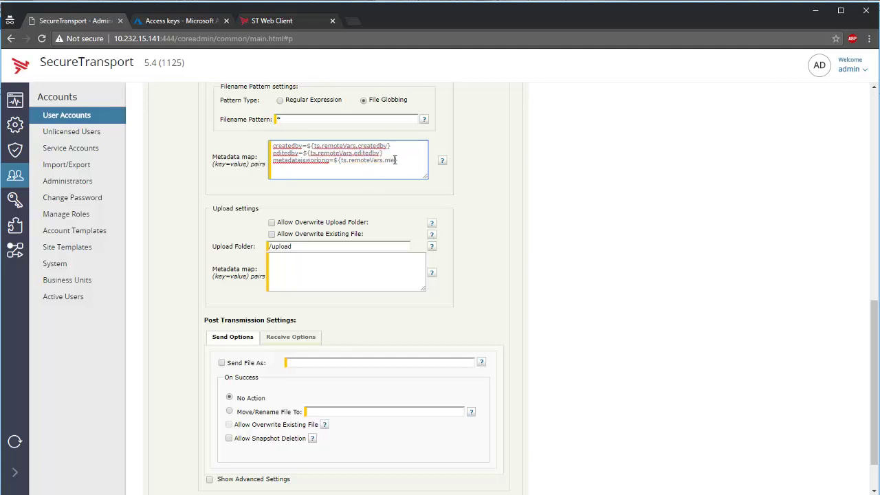
{"action": "type", "text": "king"}
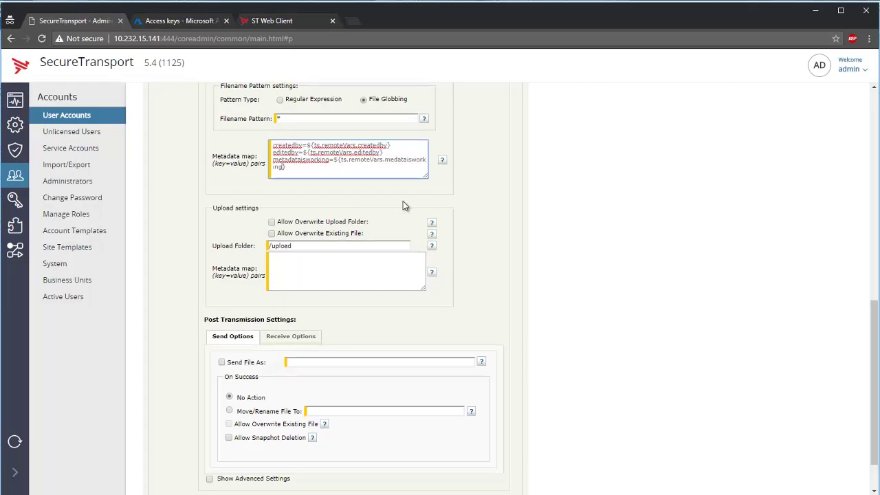
{"action": "scroll", "coordinate": [402, 202], "scroll_direction": "down", "scroll_amount": 2}
Save blob_site, then retrieve files now for the /azure_blob_pull subscription.
{"action": "left_click", "coordinate": [474, 477]}
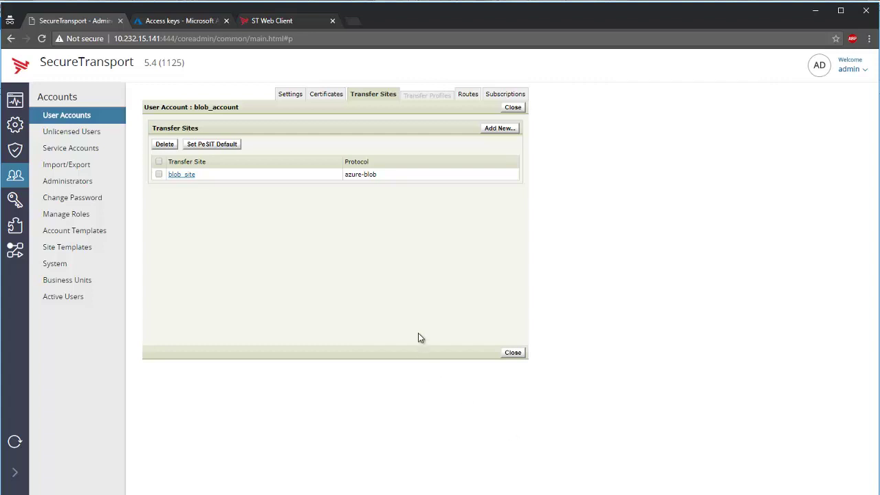
{"action": "left_click", "coordinate": [505, 96]}
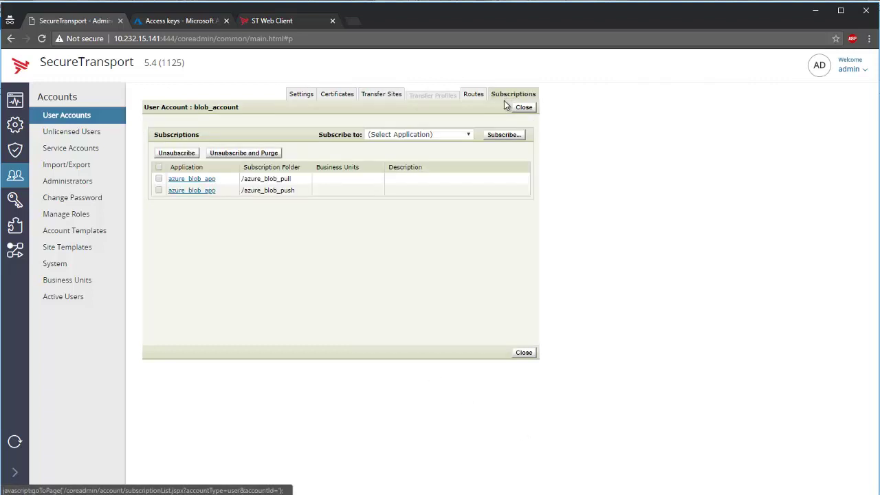
{"action": "left_click", "coordinate": [213, 180]}
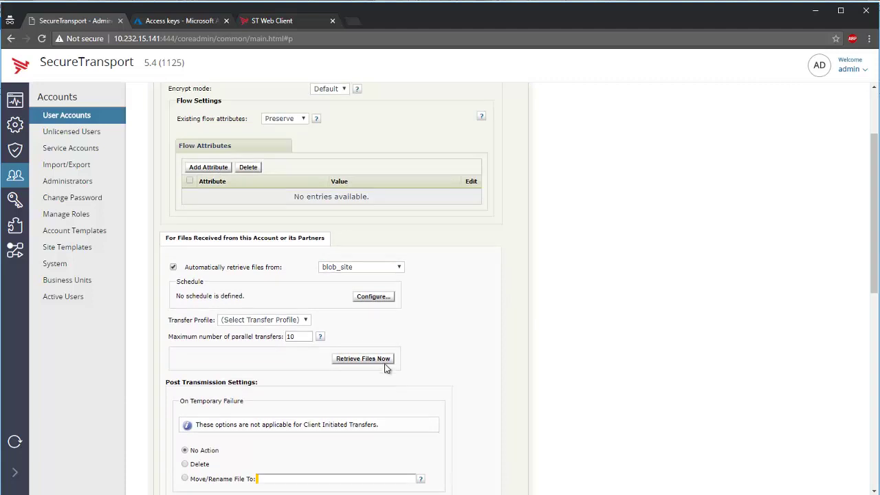
{"action": "left_click", "coordinate": [383, 362]}
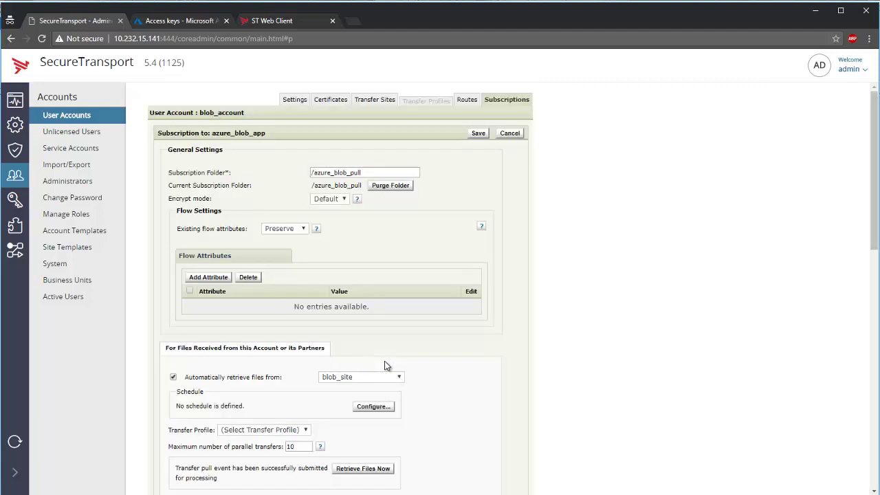
Refresh File Tracking to confirm five completed inbound azure-blob transfers, then go to ST Web Client.
{"action": "left_click", "coordinate": [23, 102]}
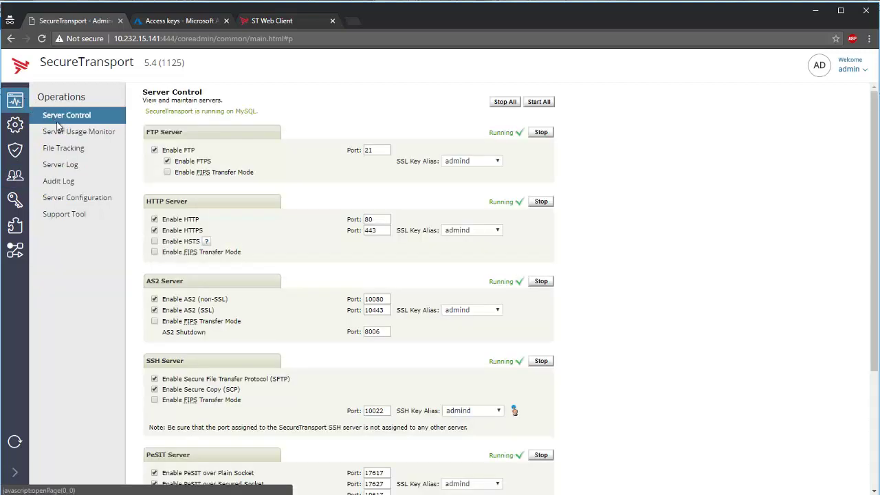
{"action": "left_click", "coordinate": [81, 150]}
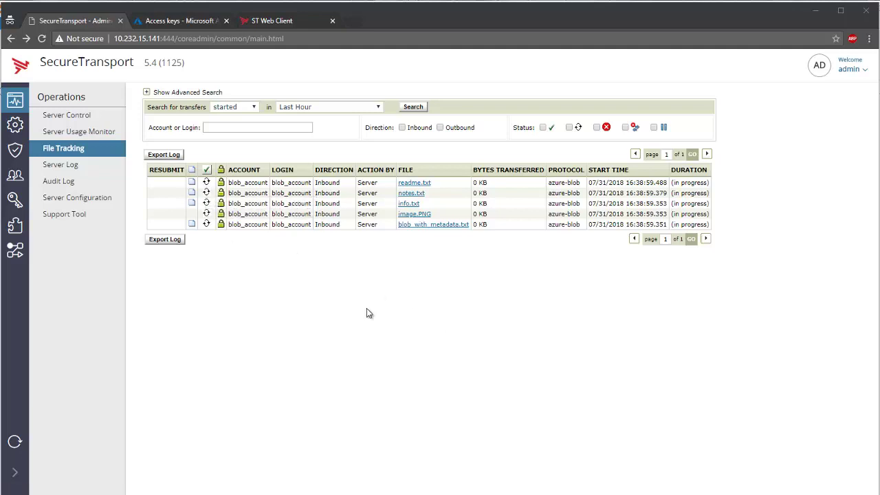
{"action": "left_click", "coordinate": [64, 149]}
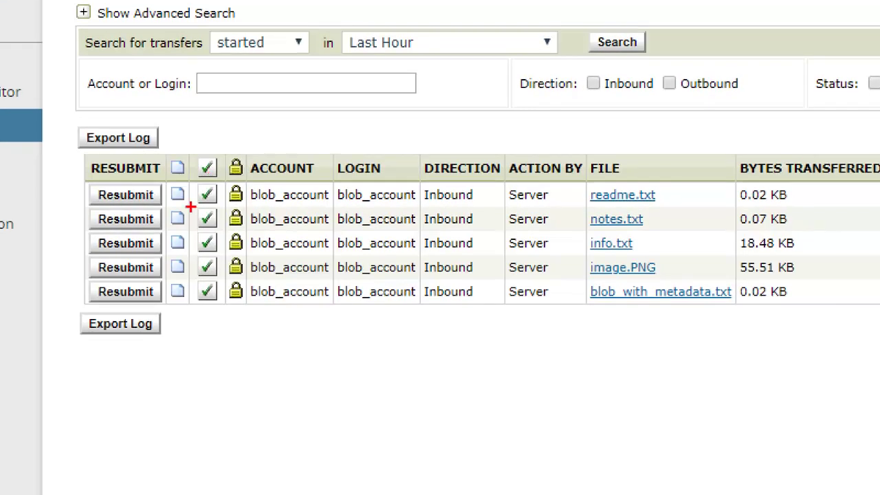
{"action": "mouse_move", "coordinate": [184, 357]}
{"action": "left_mouse_down"}
{"action": "mouse_move", "coordinate": [223, 338]}
{"action": "mouse_move", "coordinate": [222, 39]}
{"action": "mouse_move", "coordinate": [156, 342]}
{"action": "mouse_move", "coordinate": [196, 371]}
{"action": "left_mouse_up"}
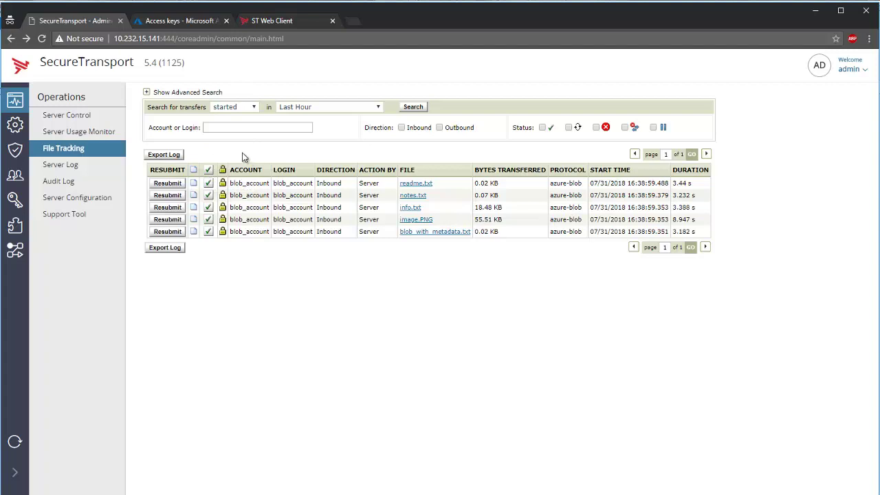
{"action": "left_click", "coordinate": [273, 23]}
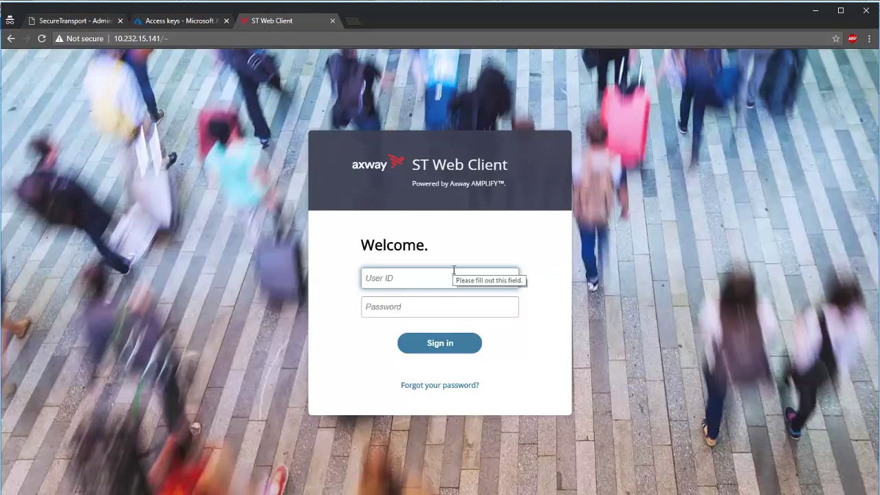
Sign in to ST Web Client with the account's user ID and password.
{"action": "type", "text": "blob"}
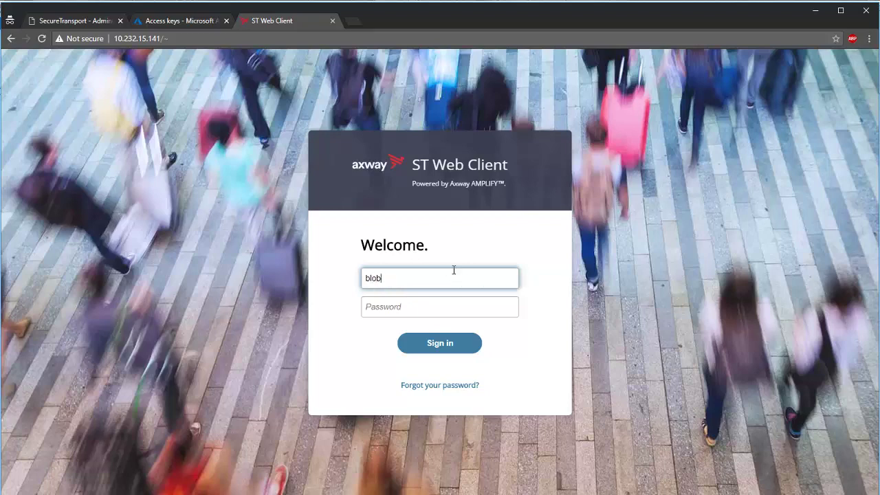
{"action": "type", "text": "_account"}
{"action": "key", "text": "Tab"}
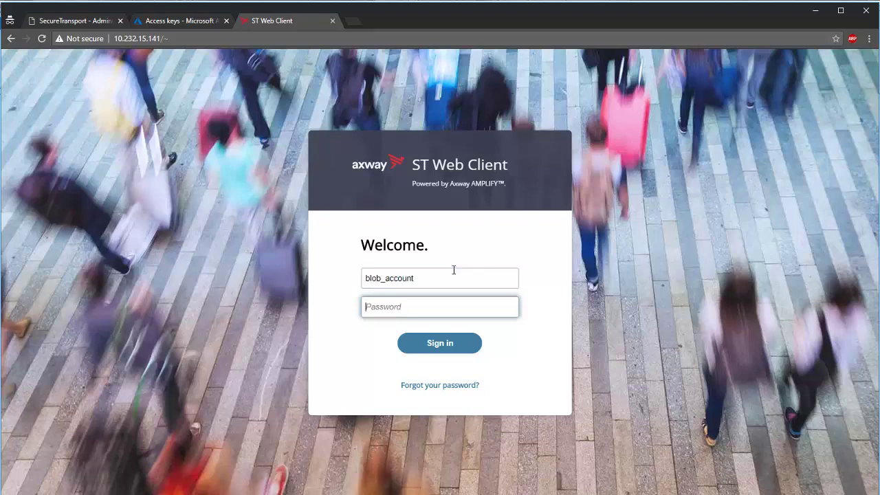
{"action": "type", "text": "•••"}
{"action": "key", "text": "Return"}
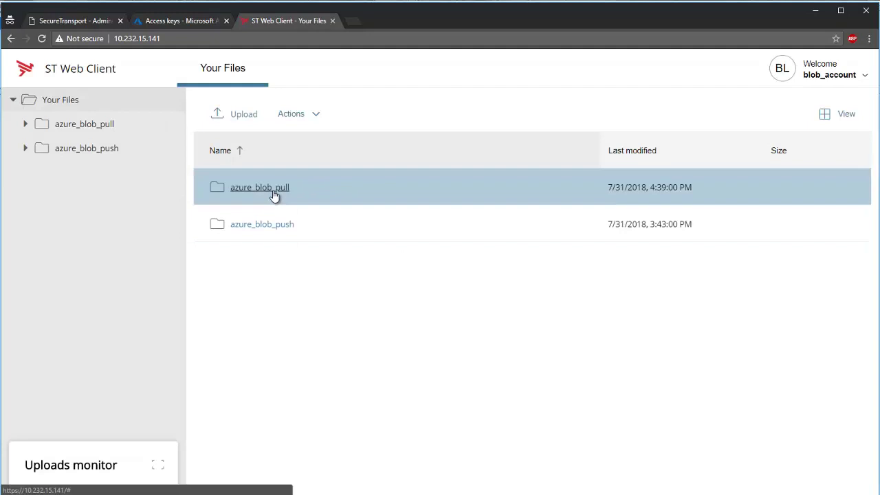
Browse azure_blob_pull/sublevel1/sublevel2, download notes.txt, and open sublevel3.
{"action": "left_click", "coordinate": [274, 196]}
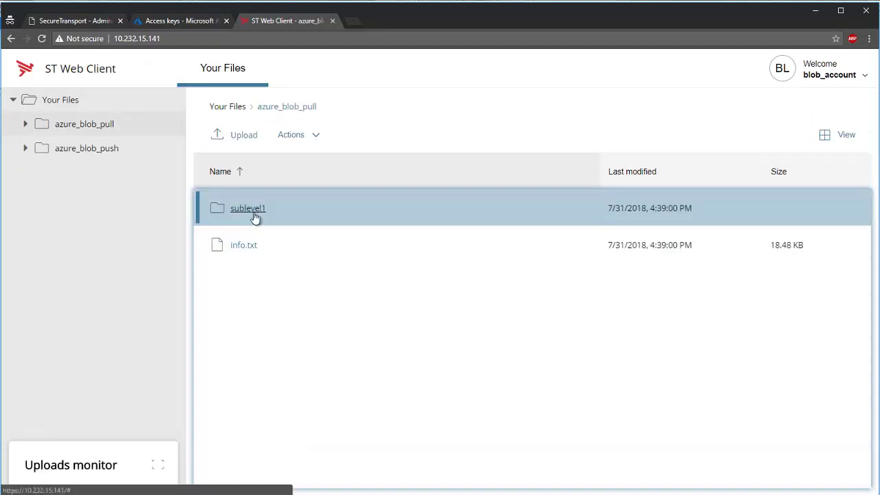
{"action": "left_click", "coordinate": [253, 217]}
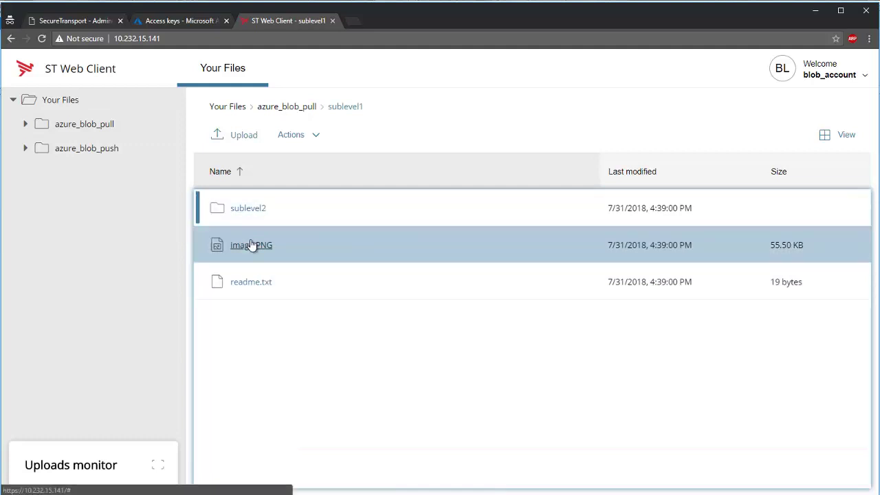
{"action": "left_click", "coordinate": [249, 217]}
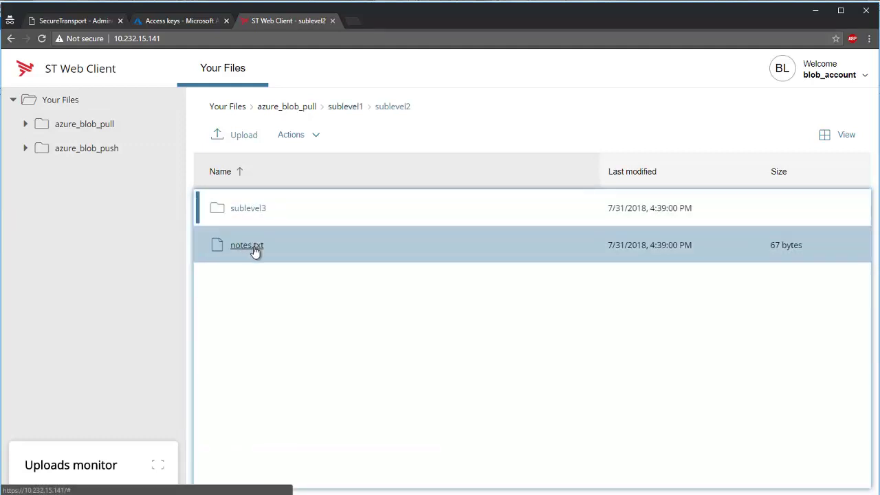
{"action": "left_click", "coordinate": [248, 246]}
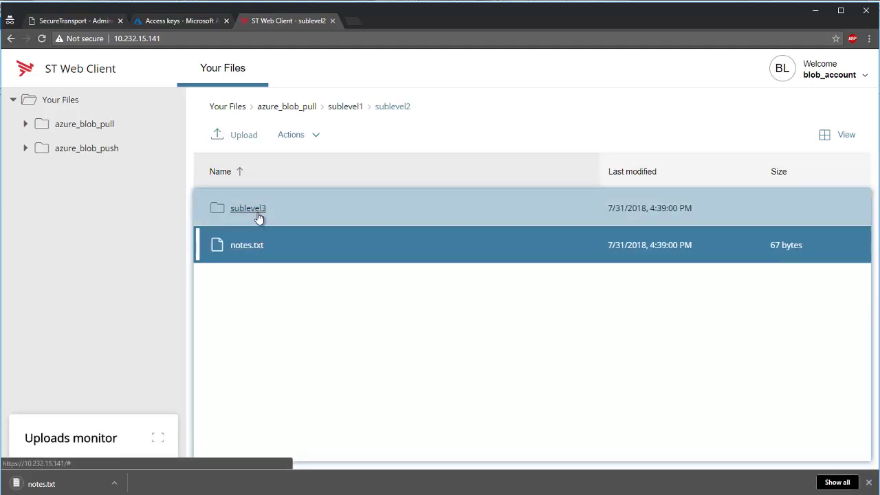
{"action": "left_click", "coordinate": [255, 215]}
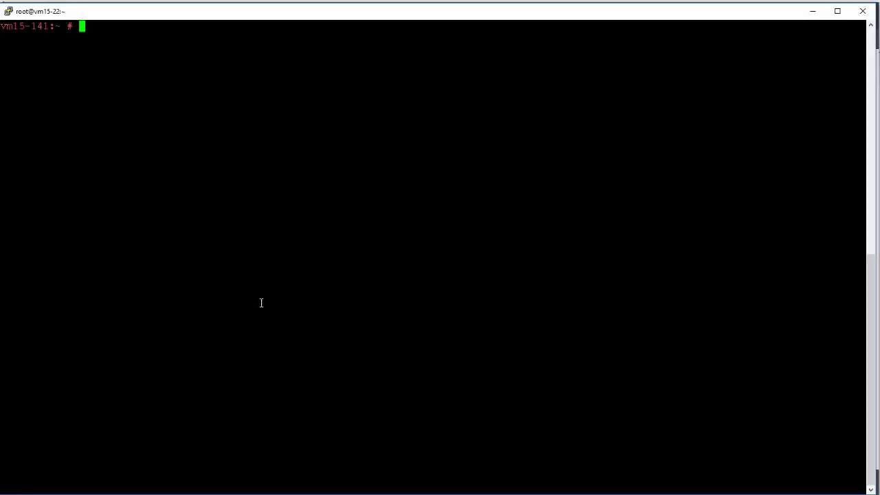
Clear the PuTTY prompt and run the pasted ShowAttrsMain attribute listing command.
{"action": "type", "text": "clear"}
{"action": "key", "text": "Return"}
{"action": "right_click", "coordinate": [261, 303]}
{"action": "key", "text": "Return"}
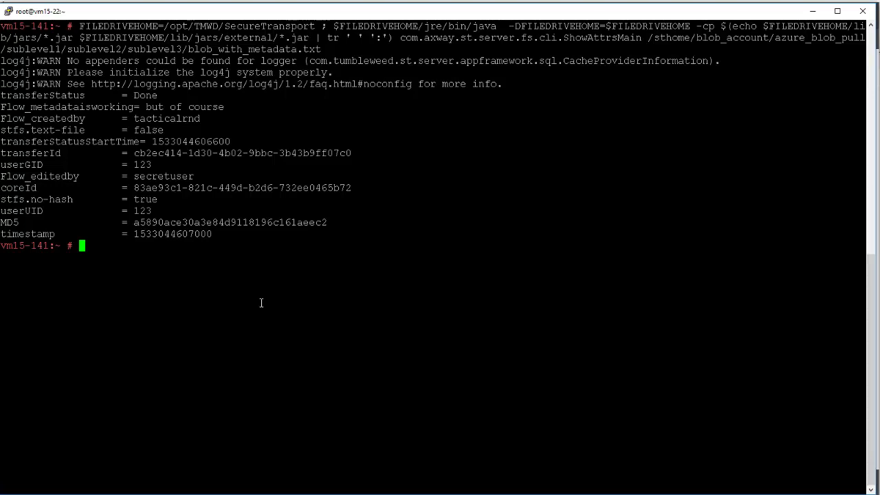
Highlight the blob path and Flow_ attribute lines, then compare with Azure Explorer's metadata.
{"action": "double_click", "coordinate": [654, 39]}
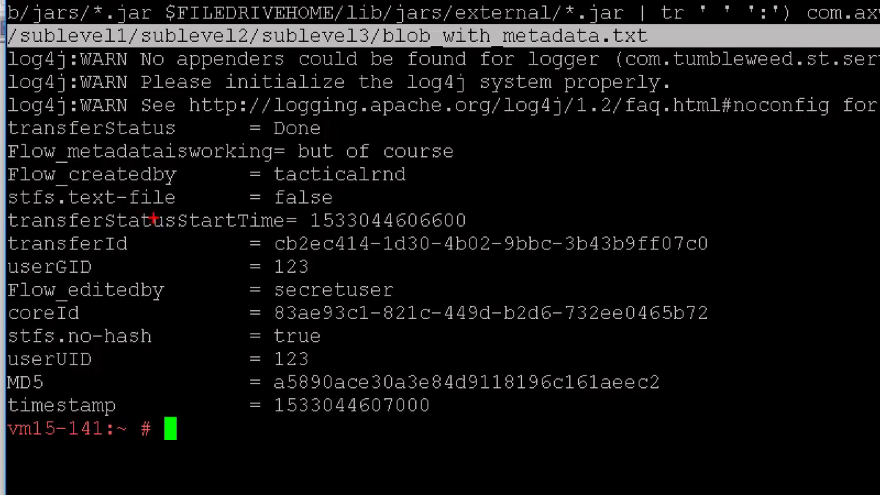
{"action": "left_click_drag", "start_coordinate": [7, 163], "coordinate": [472, 165]}
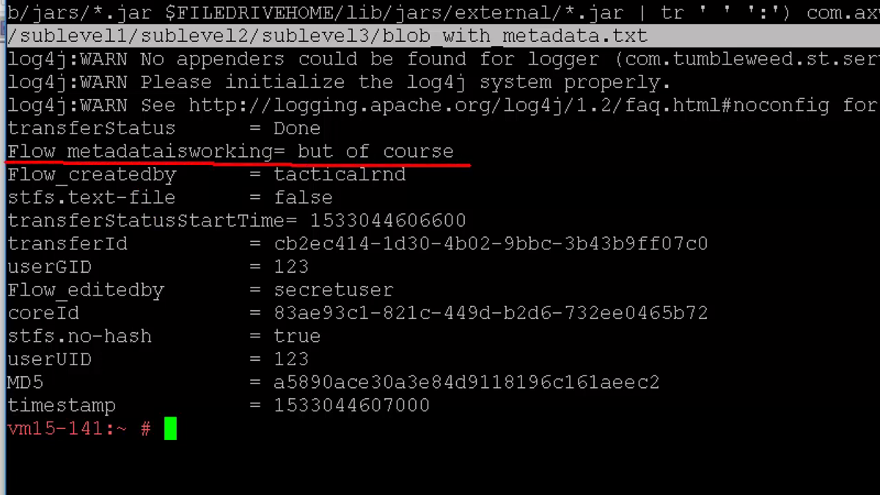
{"action": "left_click_drag", "start_coordinate": [7, 186], "coordinate": [463, 187]}
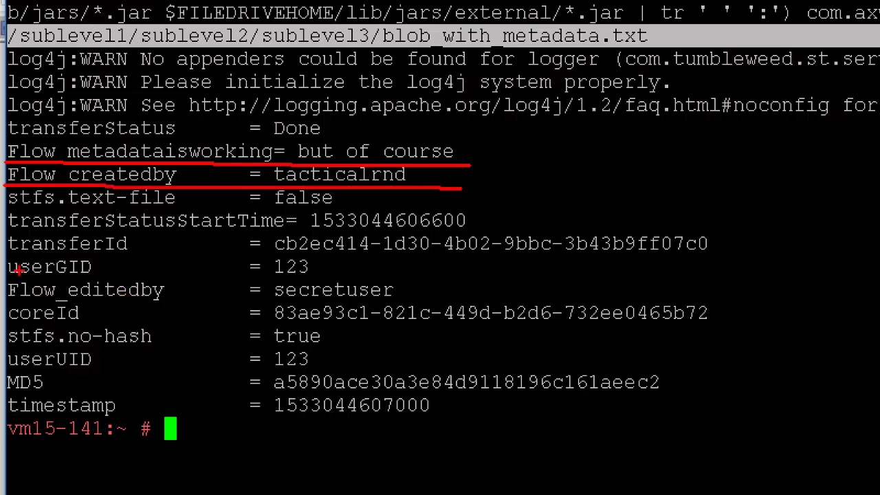
{"action": "left_click_drag", "start_coordinate": [1, 299], "coordinate": [523, 303]}
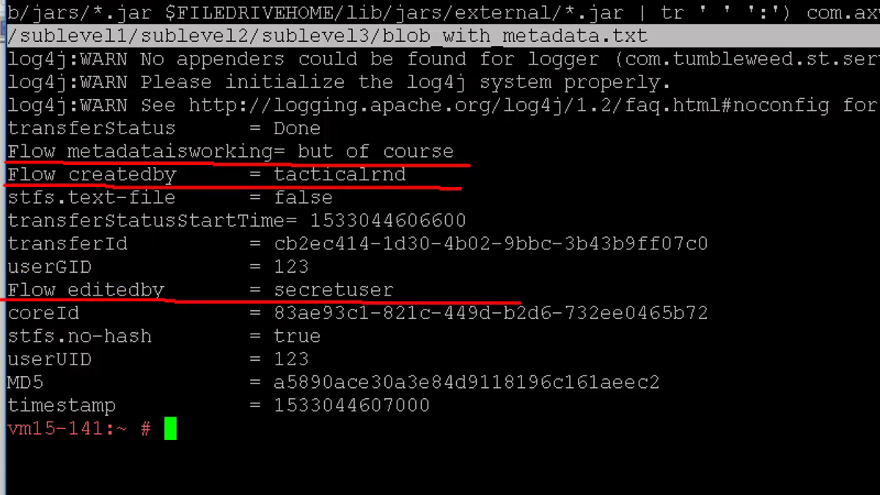
{"action": "key", "text": "Escape"}
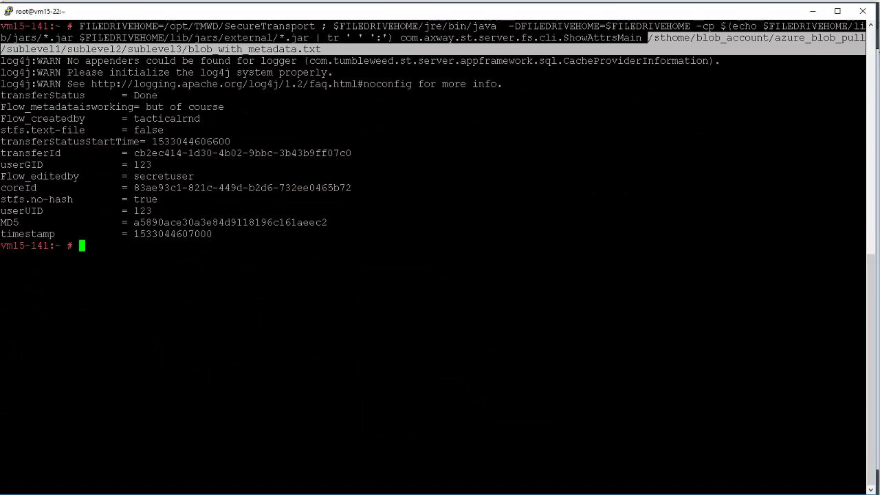
{"action": "key", "text": "alt+Tab"}
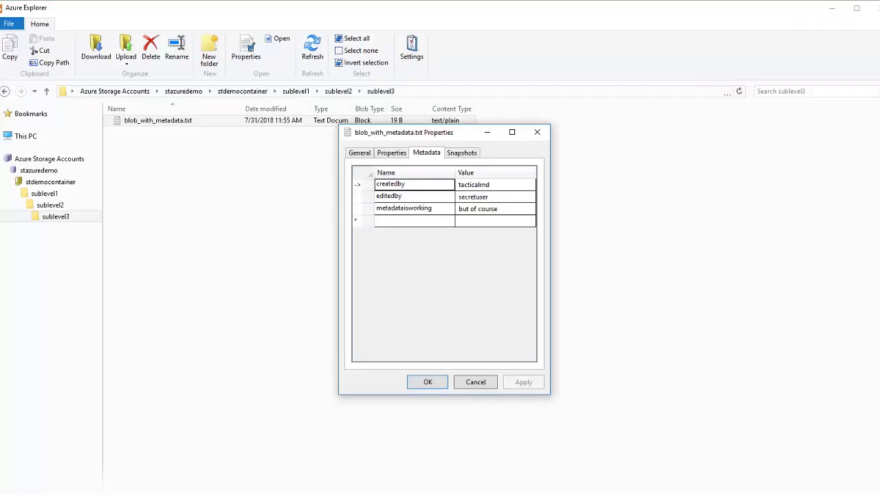
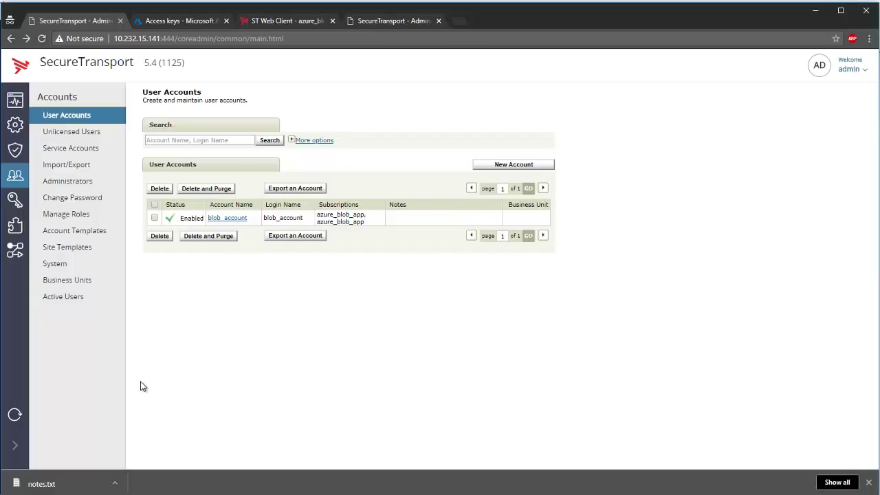
Open blob_site from blob_account's transfer sites for editing.
{"action": "left_click", "coordinate": [241, 219]}
{"action": "left_click", "coordinate": [383, 98]}
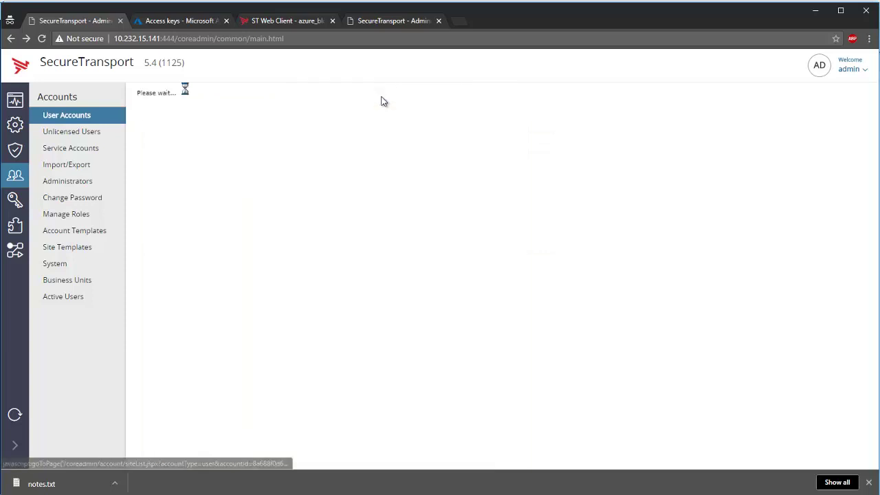
{"action": "left_click", "coordinate": [192, 177]}
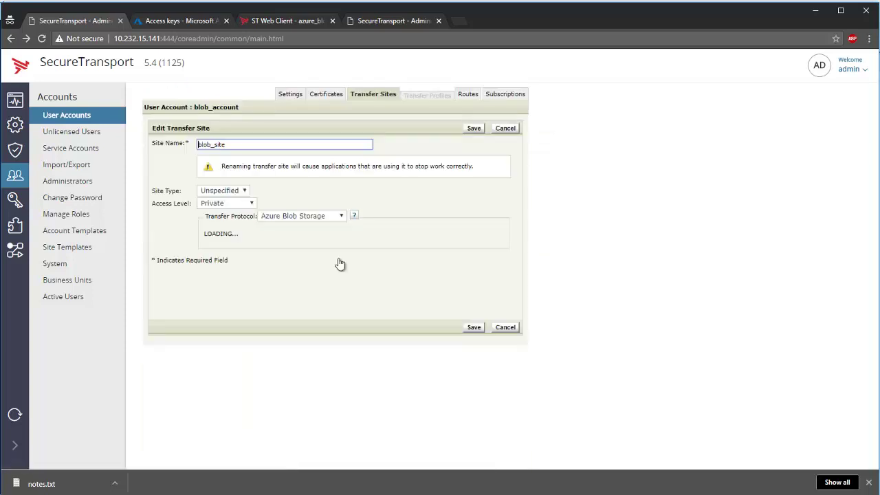
{"action": "scroll", "coordinate": [428, 236], "scroll_direction": "down", "scroll_amount": 3}
{"action": "scroll", "coordinate": [428, 236], "scroll_direction": "down", "scroll_amount": 3}
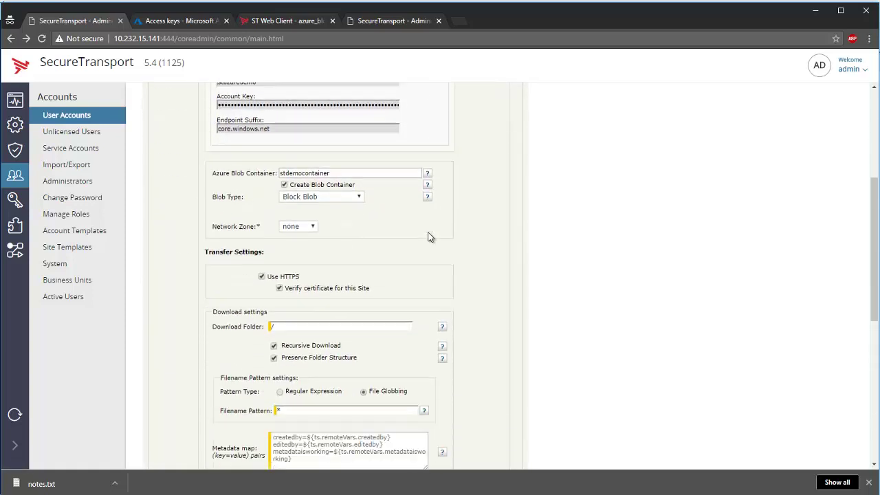
{"action": "scroll", "coordinate": [428, 236], "scroll_direction": "down", "scroll_amount": 1}
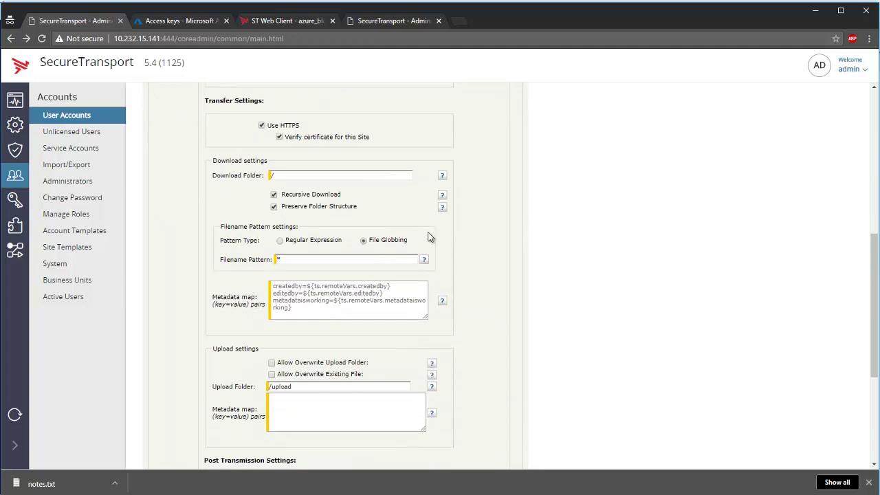
{"action": "left_click", "coordinate": [296, 178]}
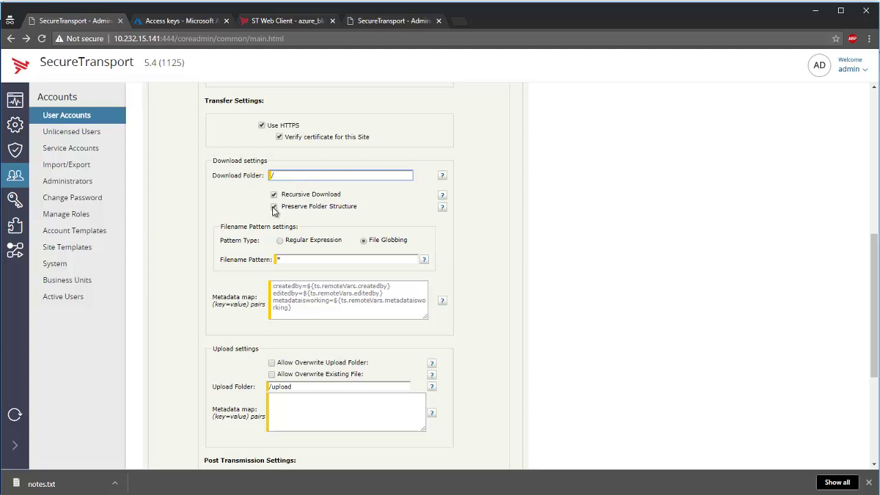
Turn off Preserve Folder Structure, set download pattern *.PNG, and clear the download metadata map.
{"action": "left_click", "coordinate": [273, 208]}
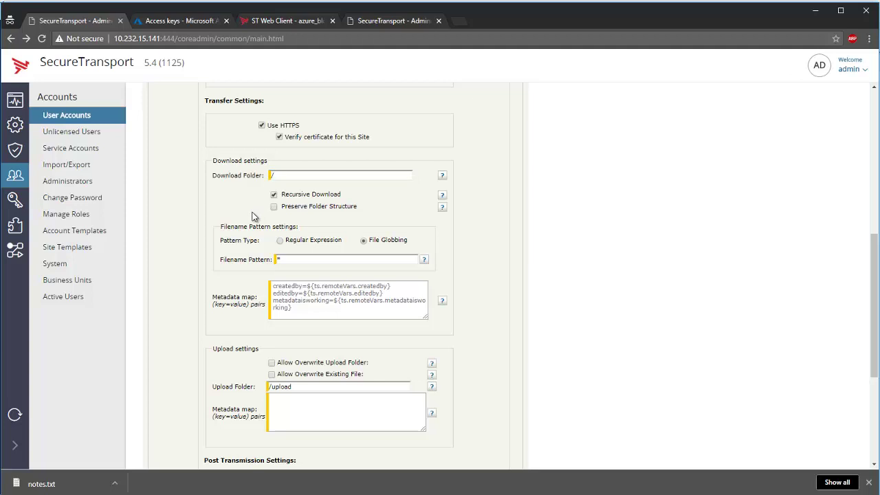
{"action": "left_click", "coordinate": [306, 258]}
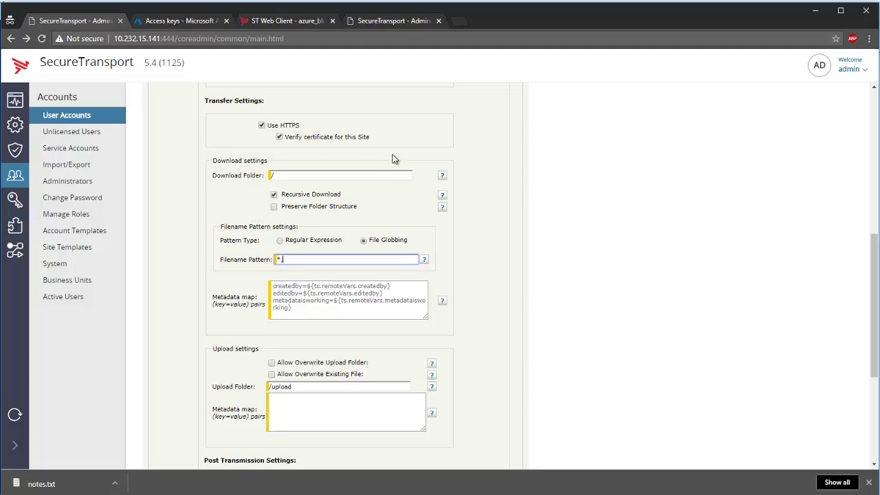
{"action": "type", "text": "*.PNG"}
{"action": "left_click_drag", "start_coordinate": [328, 311], "coordinate": [232, 289]}
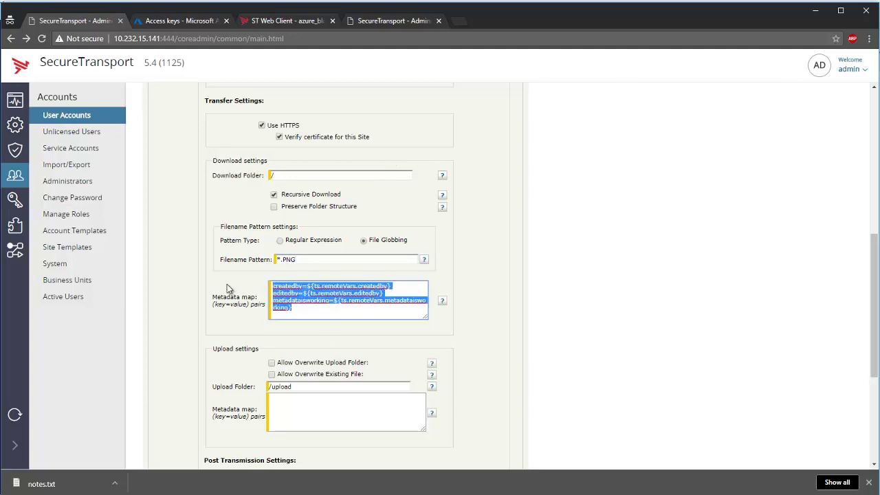
{"action": "key", "text": "BackSpace"}
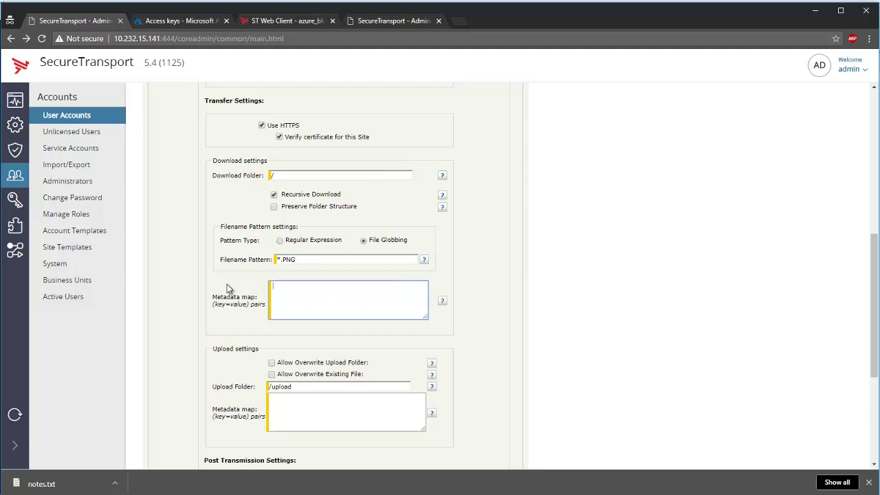
{"action": "scroll", "coordinate": [226, 284], "scroll_direction": "down", "scroll_amount": 3}
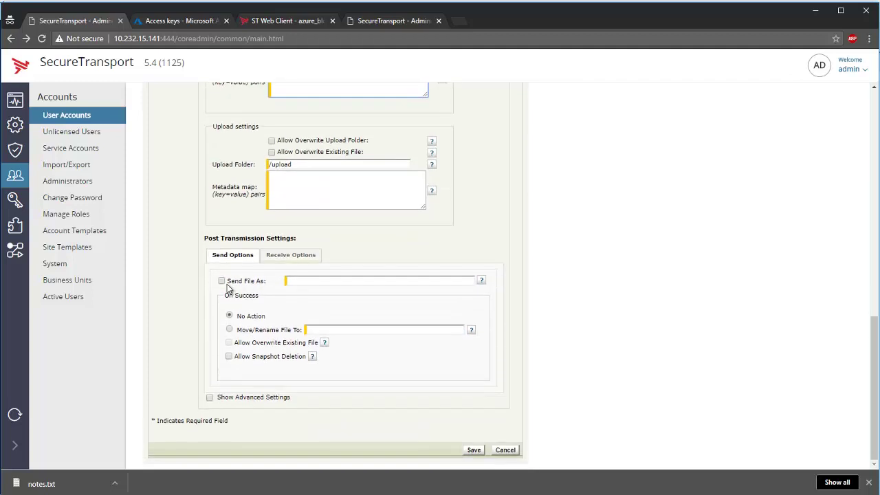
{"action": "left_click", "coordinate": [293, 261]}
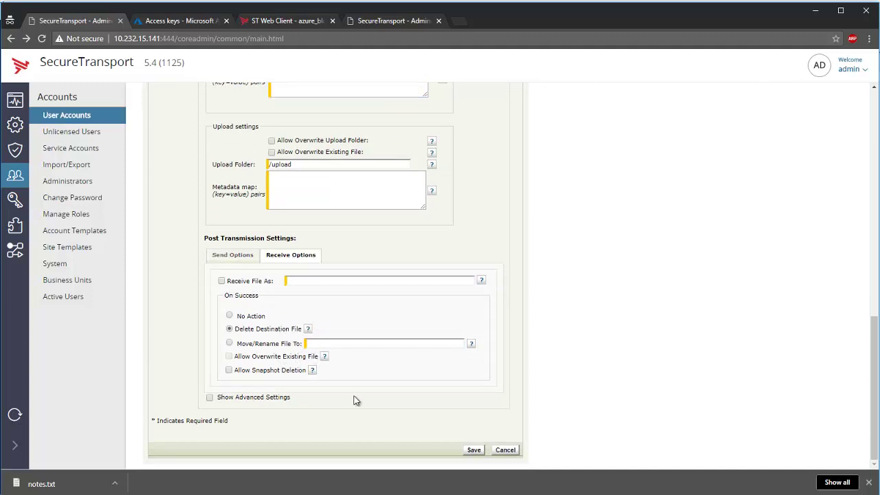
Save blob_site and run Retrieve Files Now on the azure_blob_pull subscription.
{"action": "left_click", "coordinate": [474, 451]}
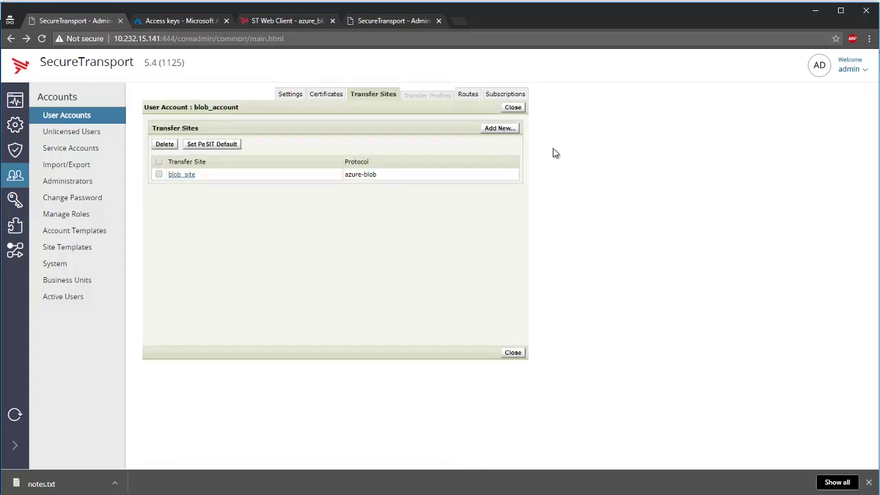
{"action": "left_click", "coordinate": [515, 96]}
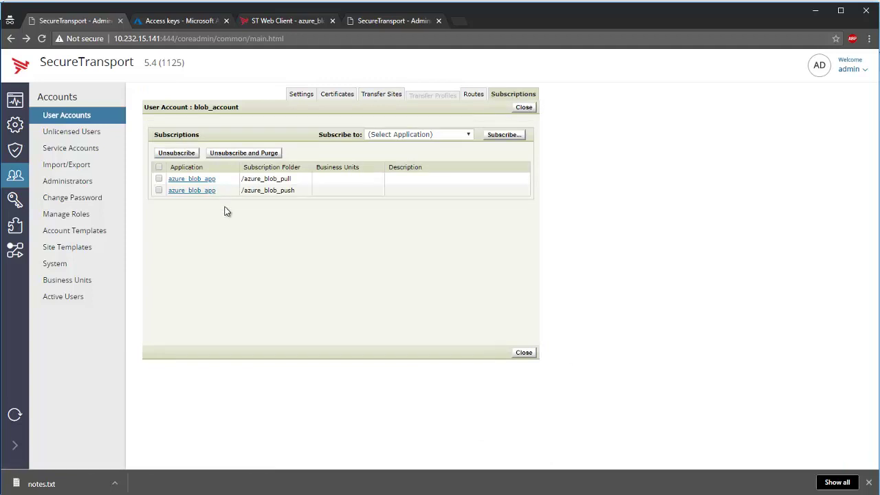
{"action": "left_click", "coordinate": [211, 180]}
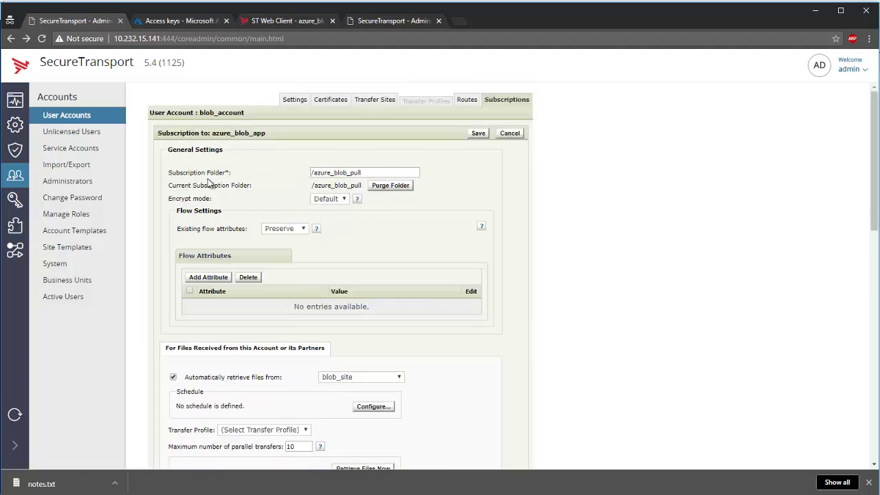
{"action": "scroll", "coordinate": [500, 315], "scroll_direction": "down", "scroll_amount": 3}
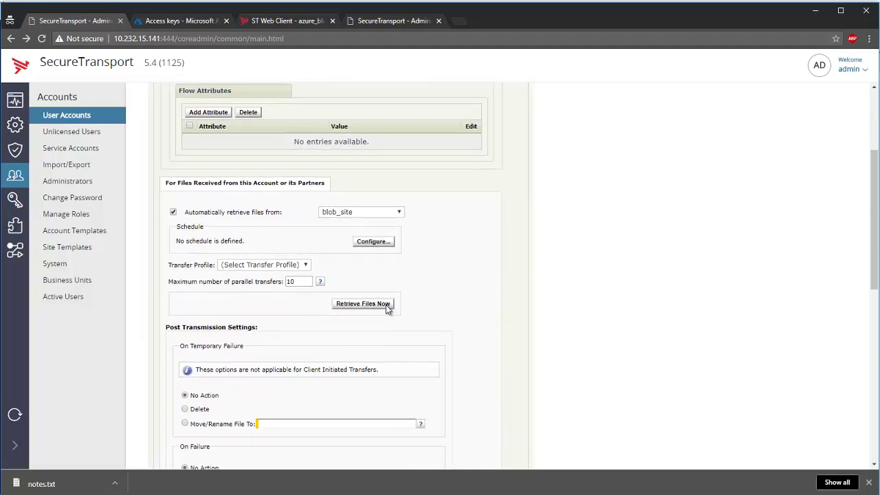
{"action": "left_click", "coordinate": [385, 304]}
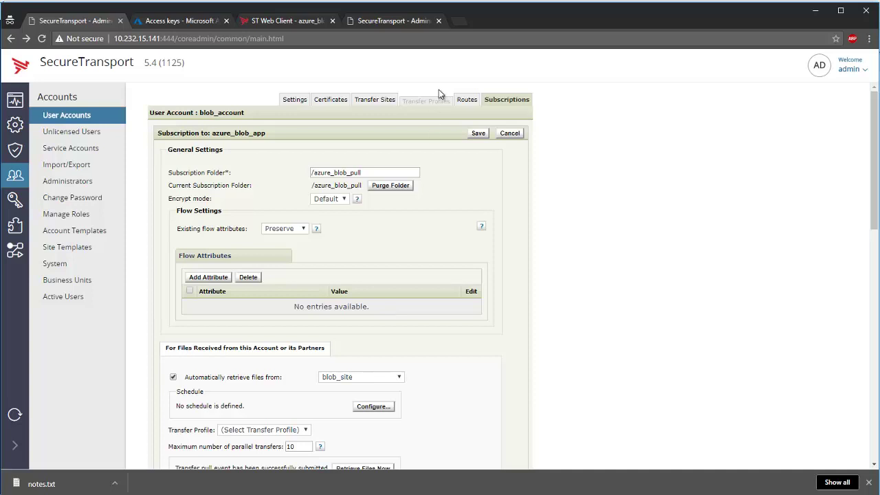
{"action": "left_click", "coordinate": [389, 21]}
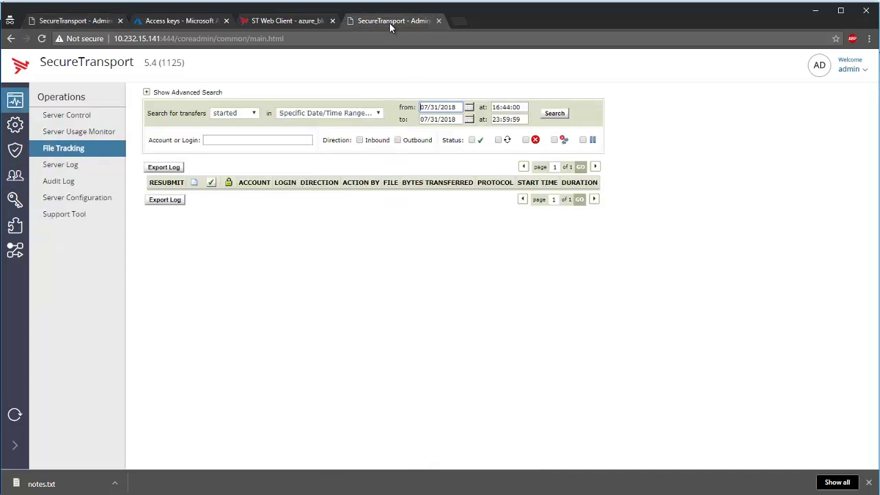
Search File Tracking and open the history of the 55.51 KB image.PNG azure-blob transfer.
{"action": "left_click", "coordinate": [556, 118]}
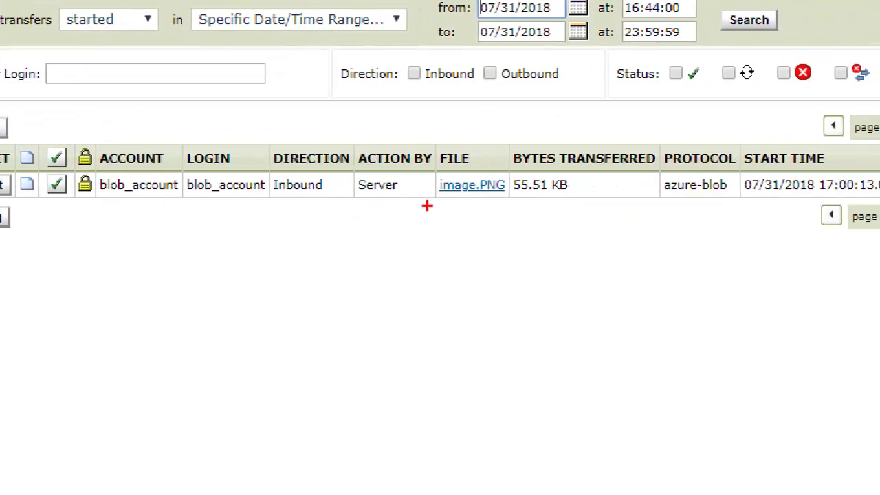
{"action": "left_click_drag", "start_coordinate": [501, 200], "coordinate": [517, 112]}
{"action": "mouse_move", "coordinate": [437, 112]}
{"action": "left_mouse_down"}
{"action": "mouse_move", "coordinate": [550, 233]}
{"action": "mouse_move", "coordinate": [424, 205]}
{"action": "left_mouse_up"}
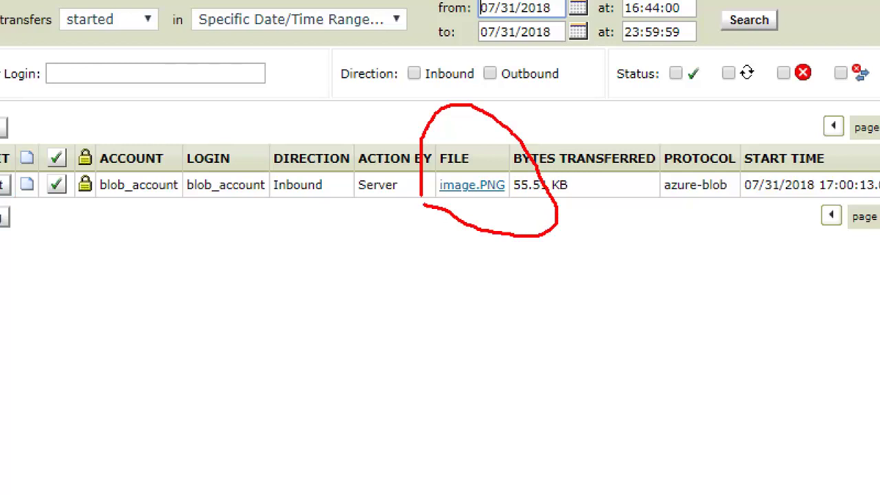
{"action": "left_click_drag", "start_coordinate": [28, 212], "coordinate": [92, 212]}
{"action": "key", "text": "Escape"}
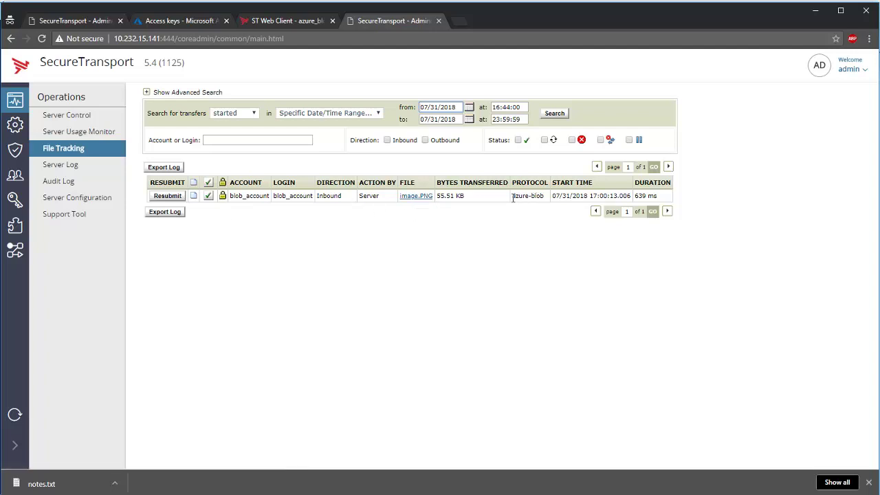
{"action": "left_click_drag", "start_coordinate": [512, 198], "coordinate": [539, 211]}
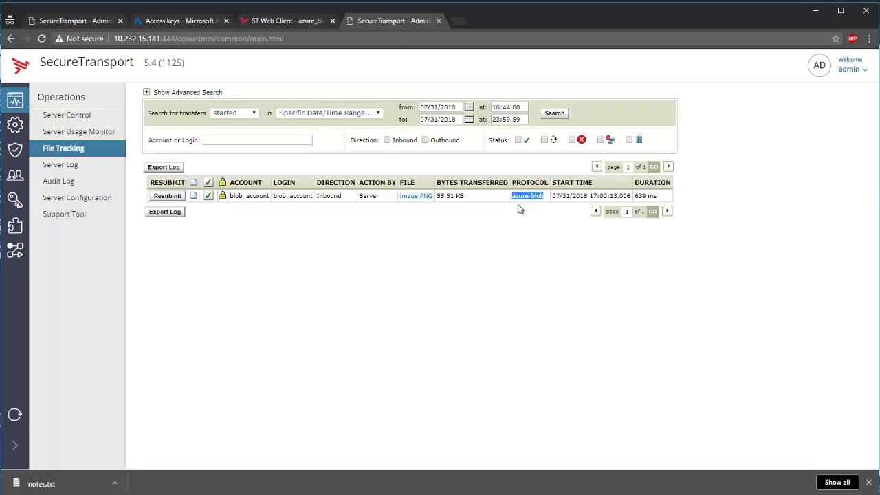
{"action": "left_click", "coordinate": [425, 197]}
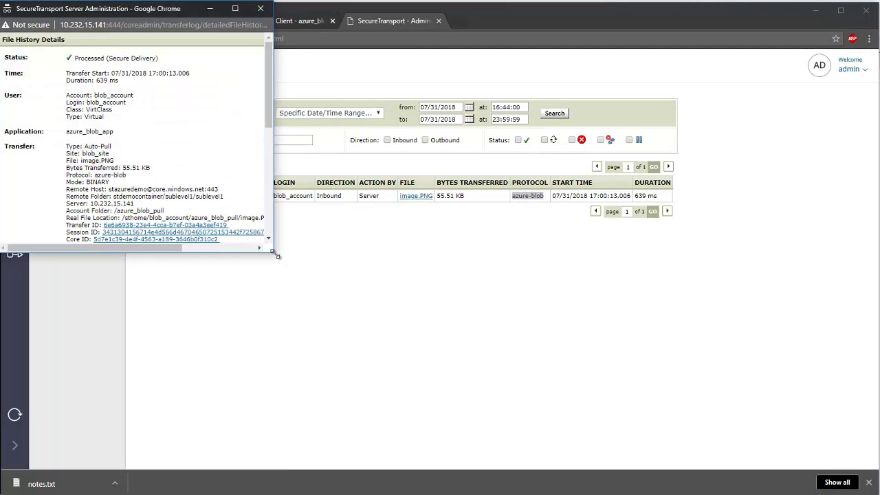
Enlarge the image.PNG history window, review its protocol commands, then close it.
{"action": "left_click_drag", "start_coordinate": [275, 254], "coordinate": [564, 470]}
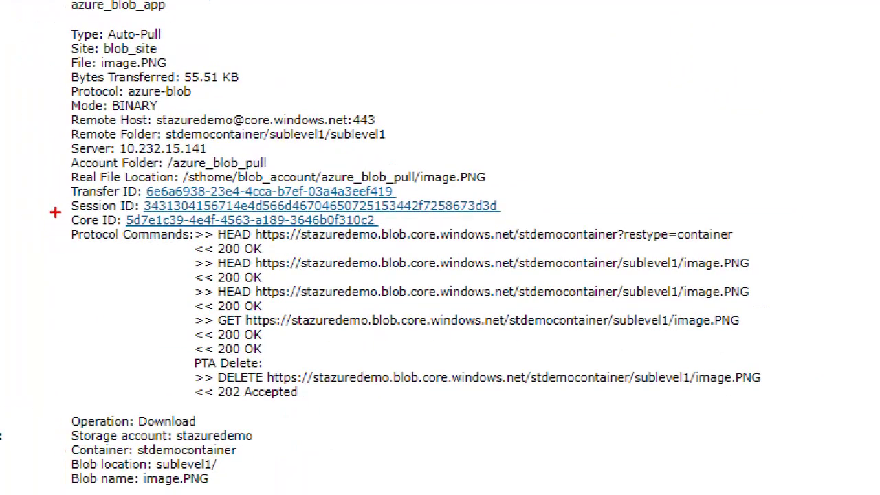
{"action": "mouse_move", "coordinate": [55, 212]}
{"action": "left_mouse_down"}
{"action": "mouse_move", "coordinate": [85, 407]}
{"action": "mouse_move", "coordinate": [411, 434]}
{"action": "mouse_move", "coordinate": [876, 396]}
{"action": "mouse_move", "coordinate": [649, 182]}
{"action": "mouse_move", "coordinate": [35, 207]}
{"action": "left_mouse_up"}
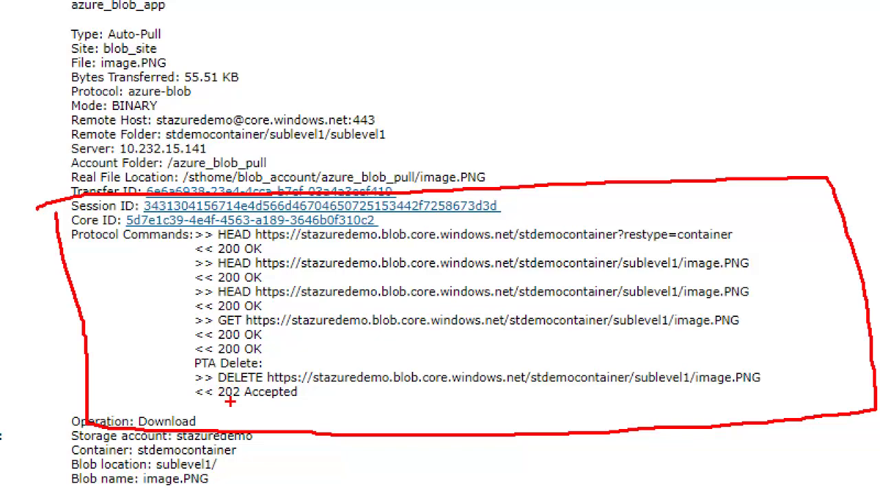
{"action": "key", "text": "Escape"}
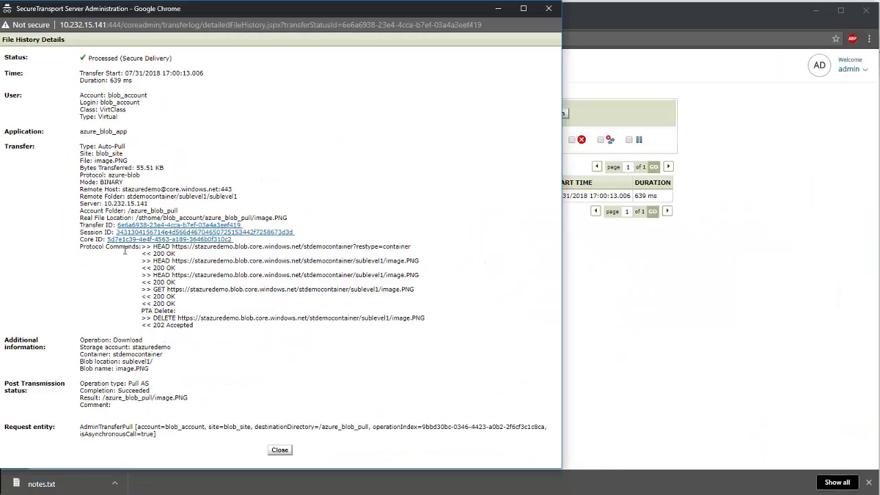
{"action": "left_click", "coordinate": [554, 10]}
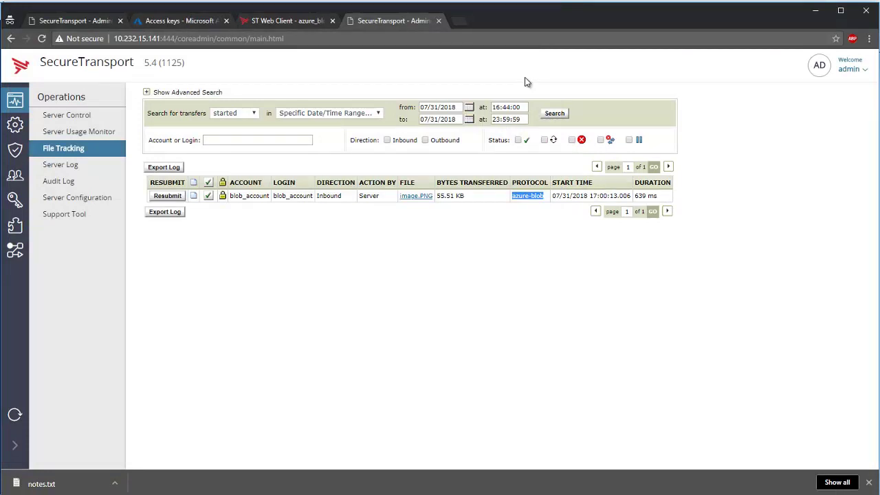
In ST Web Client, go back to Your Files and open azure_blob_pull to find image.PNG.
{"action": "left_click", "coordinate": [292, 24]}
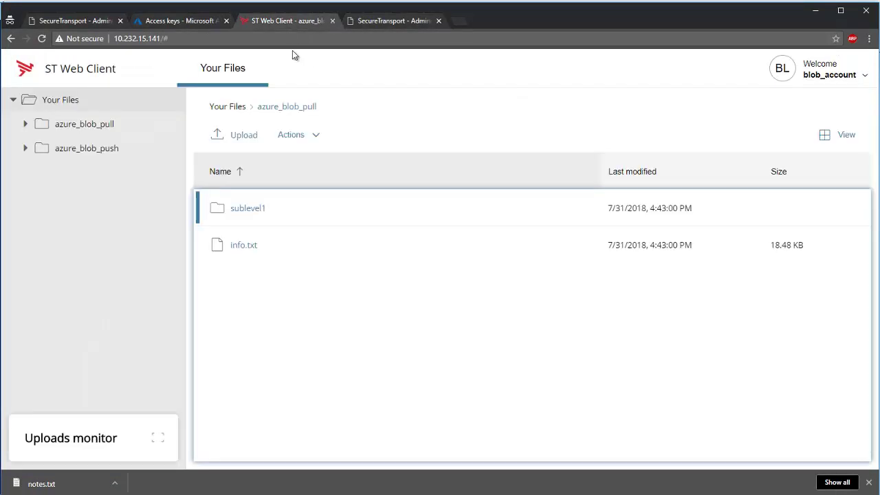
{"action": "left_click", "coordinate": [314, 246]}
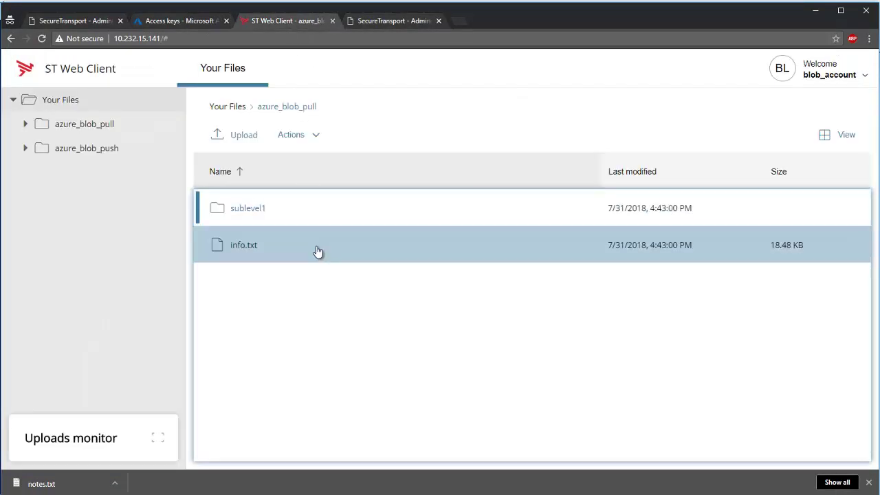
{"action": "left_click", "coordinate": [236, 109]}
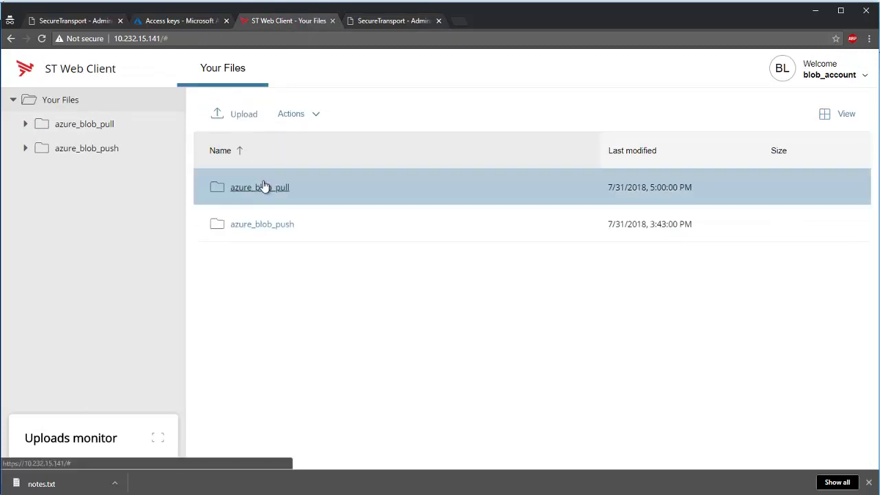
{"action": "double_click", "coordinate": [264, 187]}
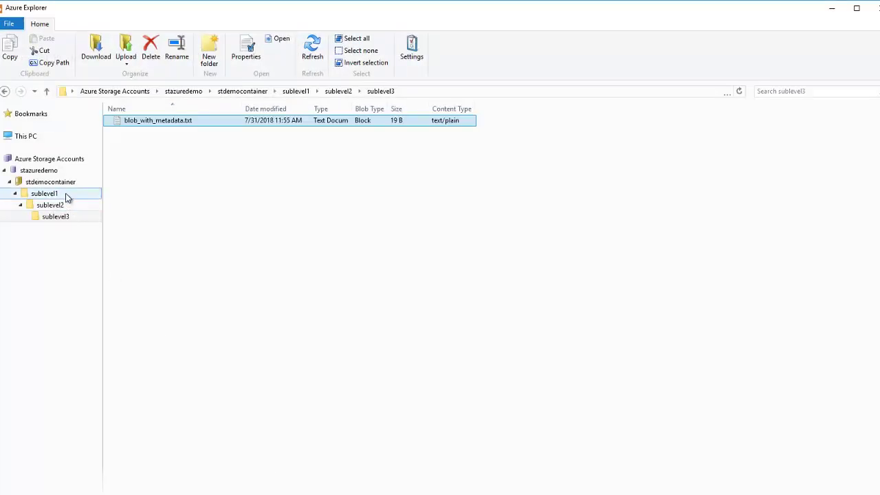
In Azure Explorer, browse stdemocontainer to sublevel1/sublevel2 and refresh sublevel2.
{"action": "left_click", "coordinate": [58, 183]}
{"action": "left_click", "coordinate": [58, 194]}
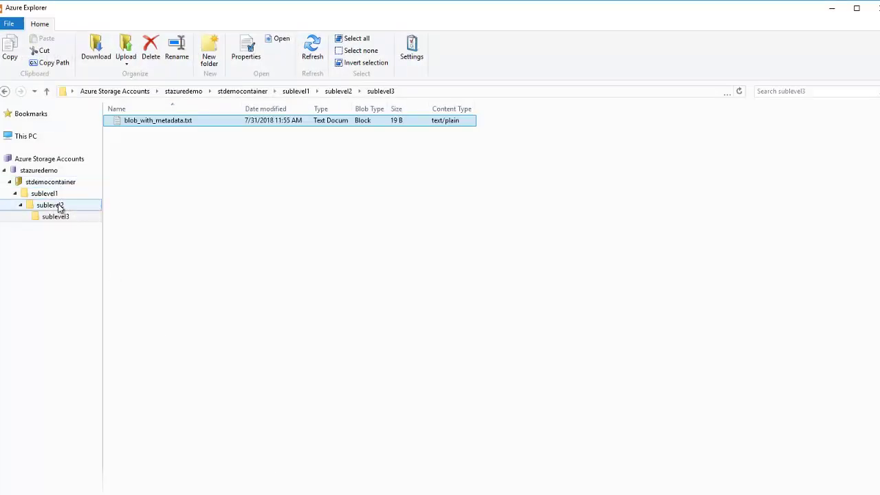
{"action": "left_click", "coordinate": [59, 204]}
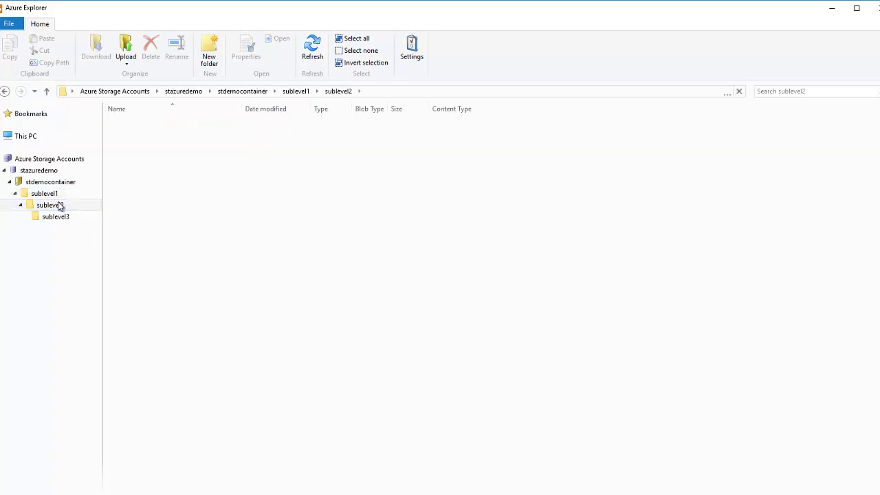
{"action": "right_click", "coordinate": [59, 205]}
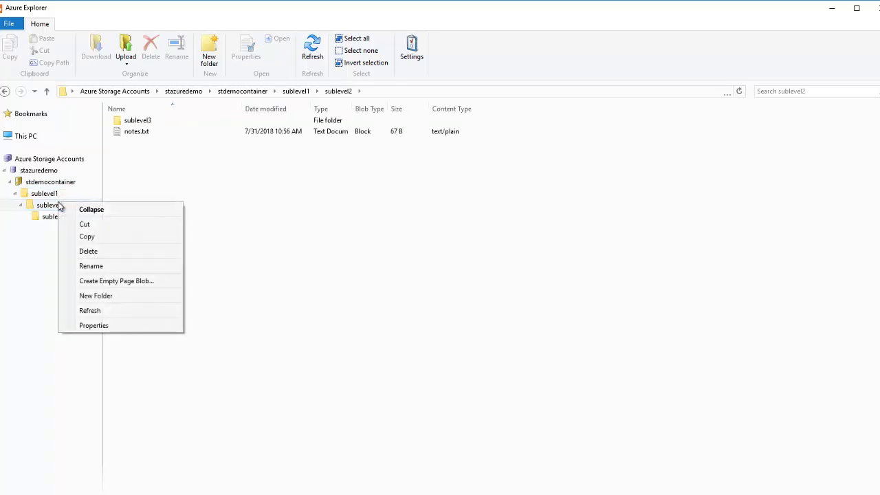
{"action": "left_click", "coordinate": [117, 312]}
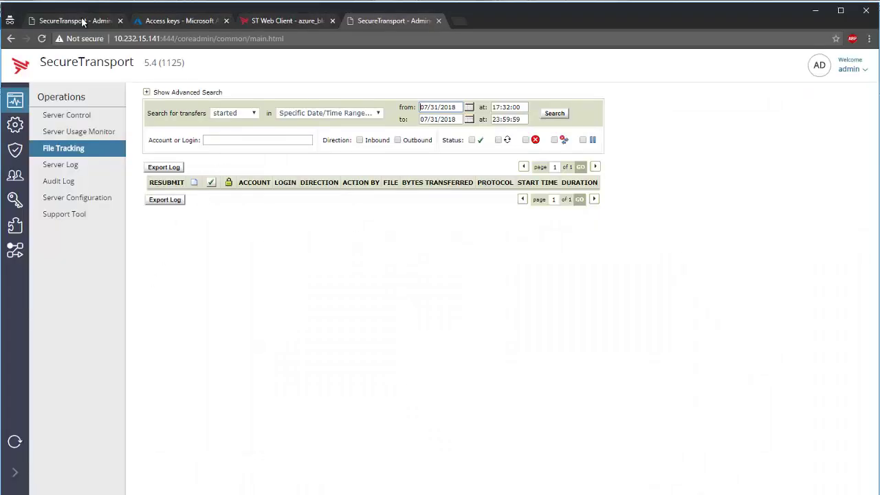
{"action": "left_click", "coordinate": [82, 21]}
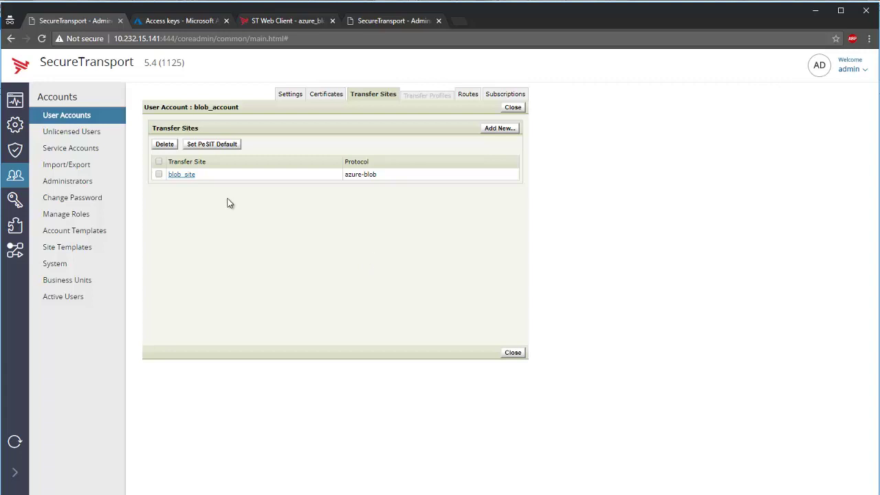
Fill blob_site's upload metadata map with the example originalName=${ts.target}.
{"action": "left_click", "coordinate": [182, 175]}
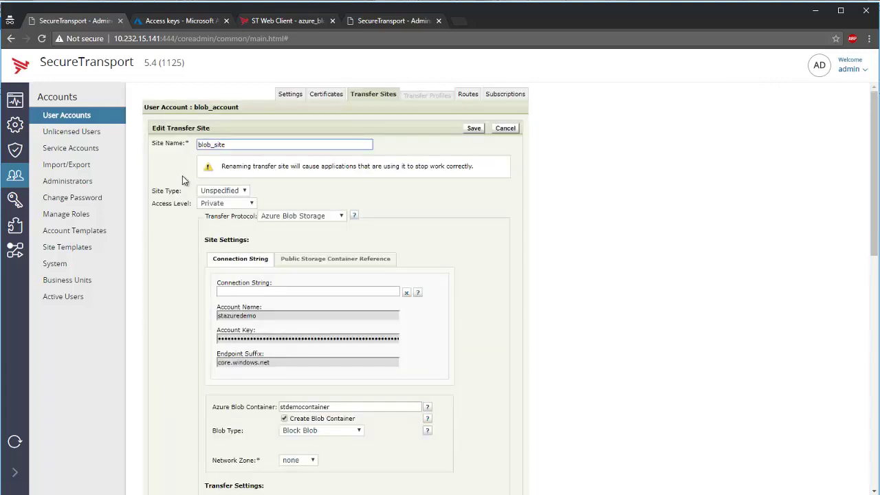
{"action": "scroll", "coordinate": [182, 176], "scroll_direction": "down", "scroll_amount": 7}
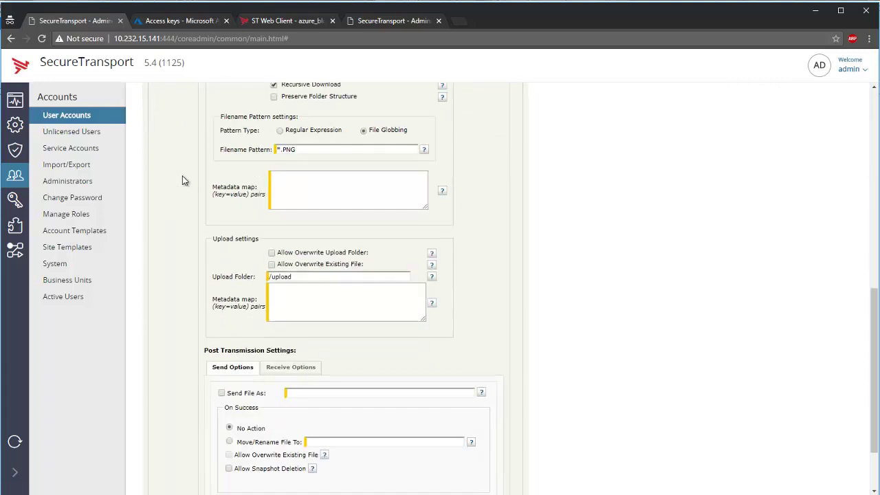
{"action": "scroll", "coordinate": [182, 181], "scroll_direction": "down", "scroll_amount": 2}
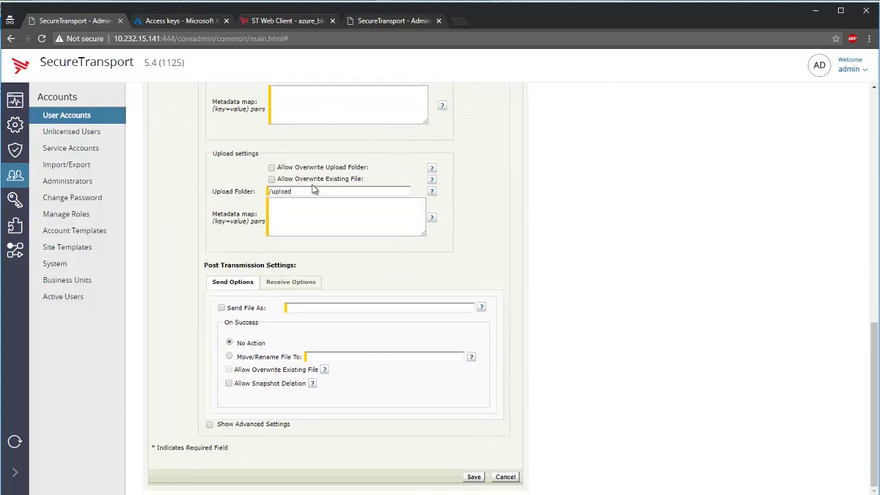
{"action": "left_click", "coordinate": [433, 219]}
{"action": "scroll", "coordinate": [385, 237], "scroll_direction": "down", "scroll_amount": 1}
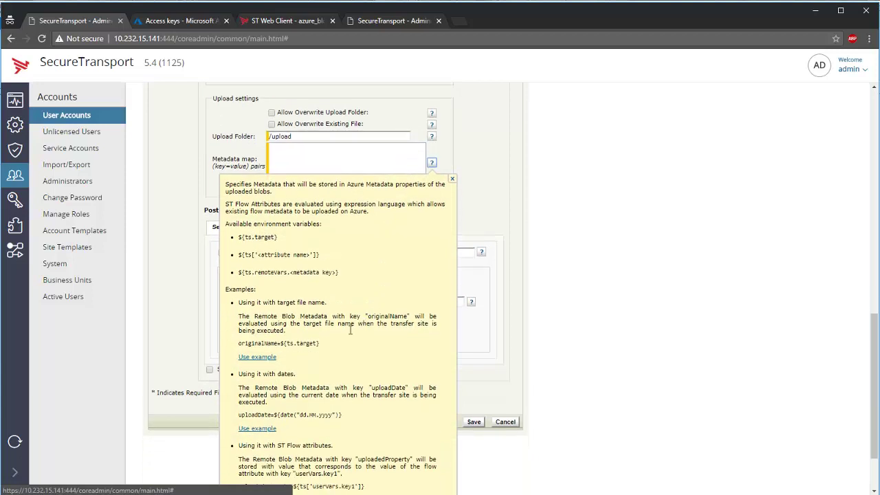
{"action": "left_click", "coordinate": [258, 356]}
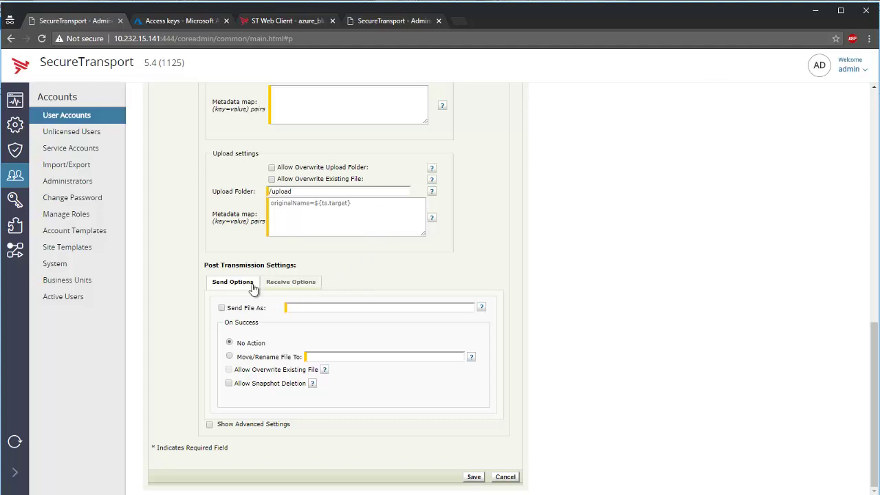
Move sent files to moved/${date("dd.MM.yyyy")}_${ts.target} and save blob_site.
{"action": "left_click", "coordinate": [242, 359]}
{"action": "left_click", "coordinate": [471, 359]}
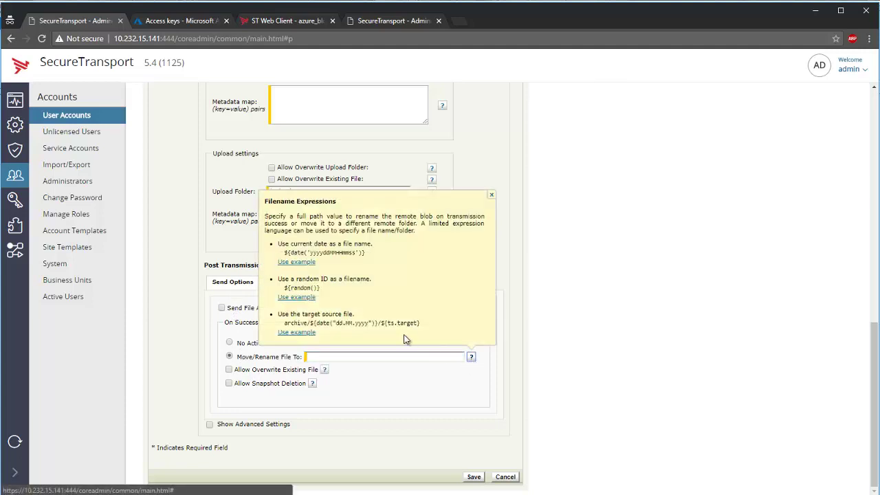
{"action": "left_click", "coordinate": [308, 333]}
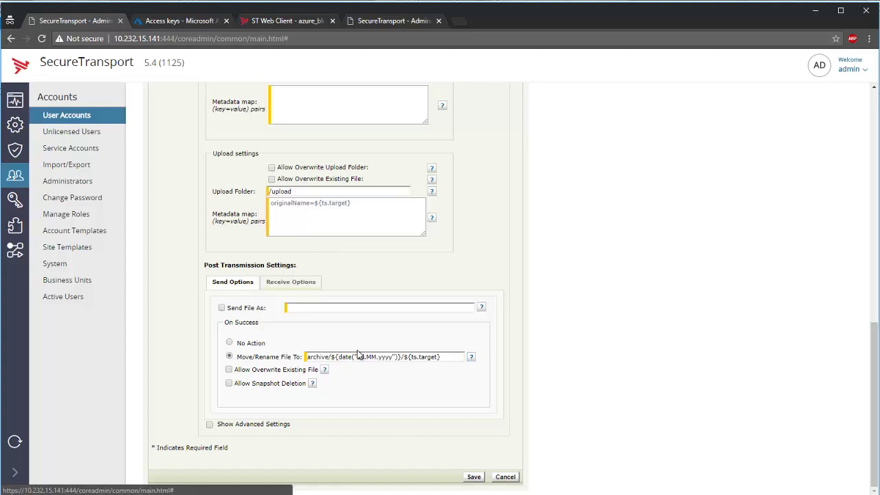
{"action": "double_click", "coordinate": [320, 356]}
{"action": "type", "text": "moved"}
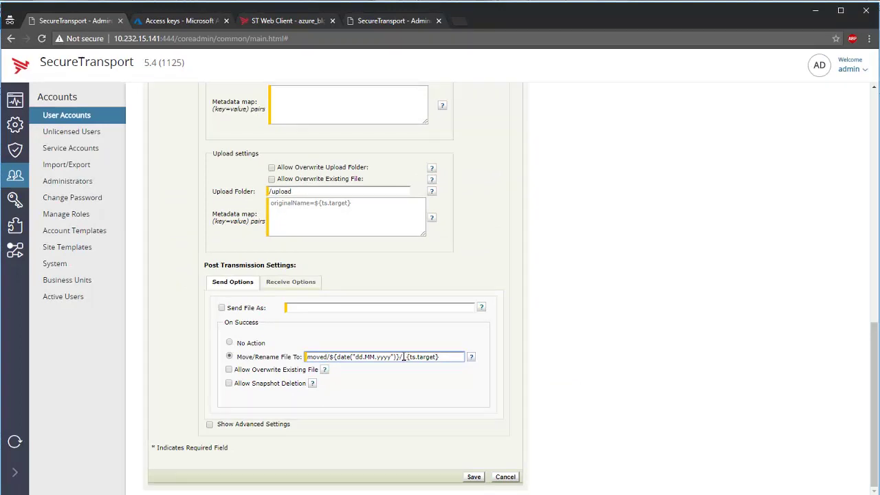
{"action": "type", "text": "$"}
{"action": "key", "text": "Left"}
{"action": "key", "text": "Left"}
{"action": "key", "text": "BackSpace"}
{"action": "left_click", "coordinate": [474, 477]}
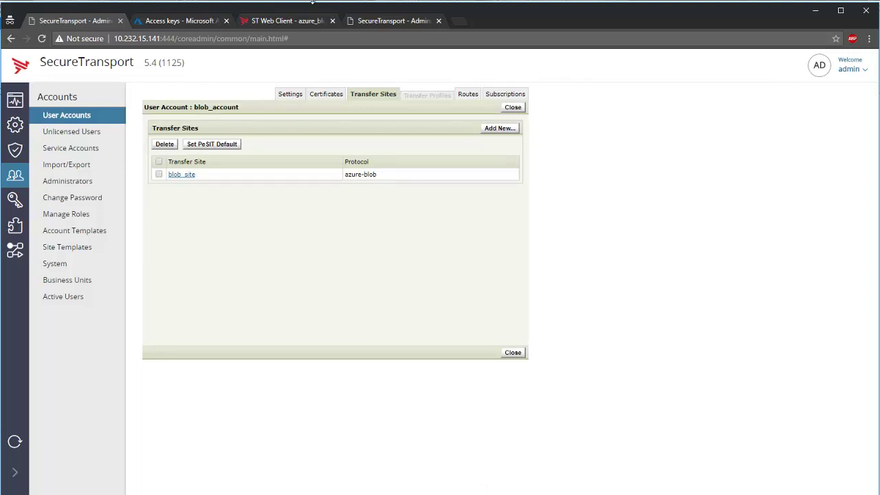
Upload hollywood.txt from the forupload folder into azure_blob_push in ST Web Client.
{"action": "left_click", "coordinate": [279, 20]}
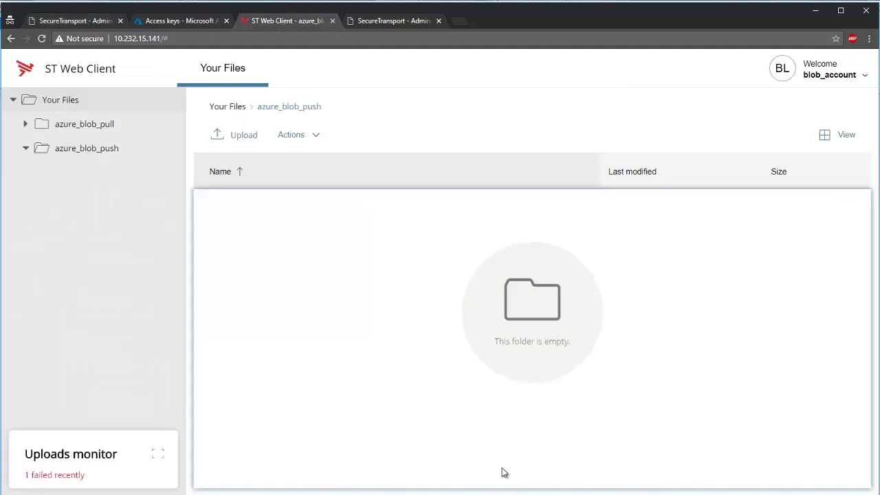
{"action": "key", "text": "alt+Tab"}
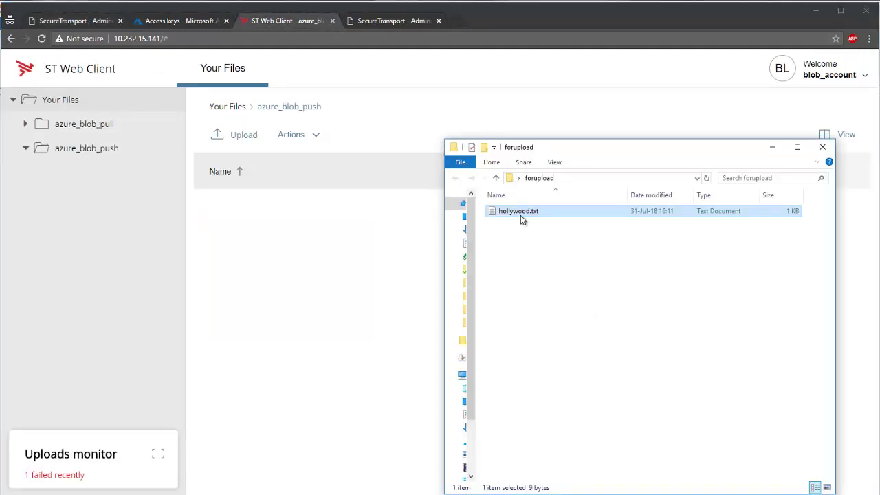
{"action": "left_click_drag", "start_coordinate": [521, 216], "coordinate": [309, 321]}
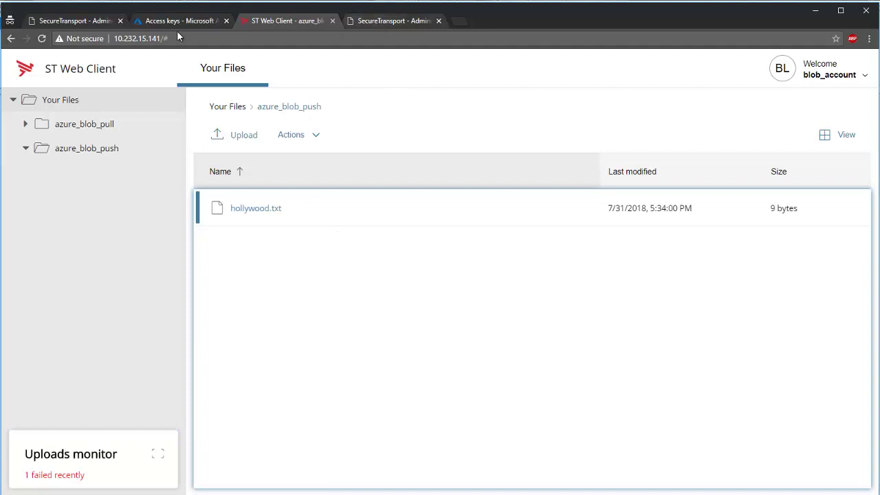
{"action": "left_click", "coordinate": [417, 21]}
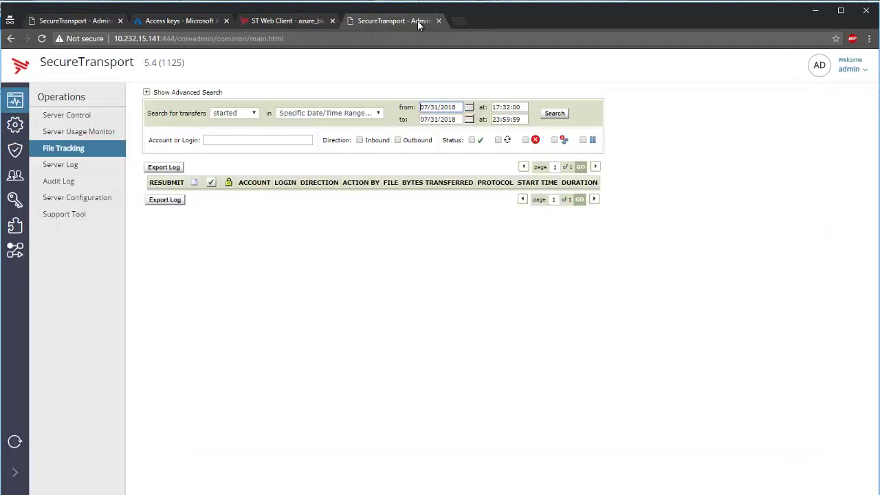
Search File Tracking to list hollywood.txt's inbound http and outbound azure-blob transfers.
{"action": "left_click", "coordinate": [549, 114]}
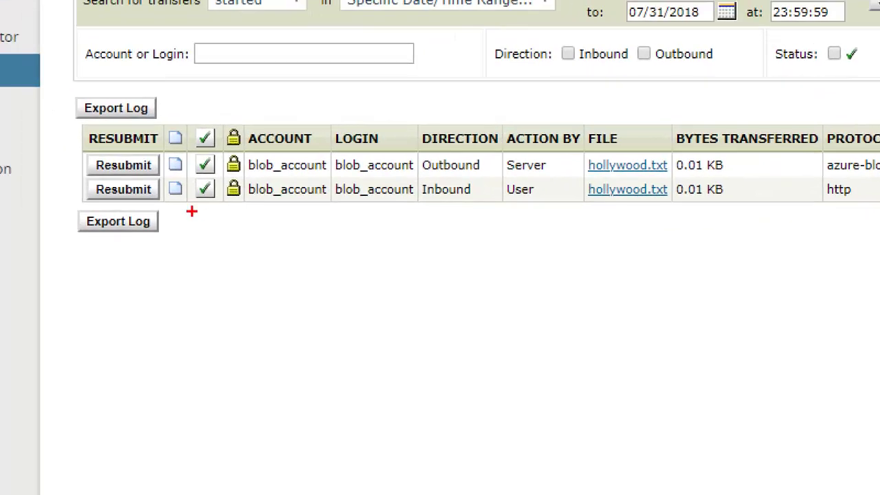
{"action": "mouse_move", "coordinate": [188, 201]}
{"action": "left_mouse_down"}
{"action": "mouse_move", "coordinate": [184, 177]}
{"action": "mouse_move", "coordinate": [255, 153]}
{"action": "mouse_move", "coordinate": [191, 190]}
{"action": "left_mouse_up"}
{"action": "left_click_drag", "start_coordinate": [574, 219], "coordinate": [688, 220]}
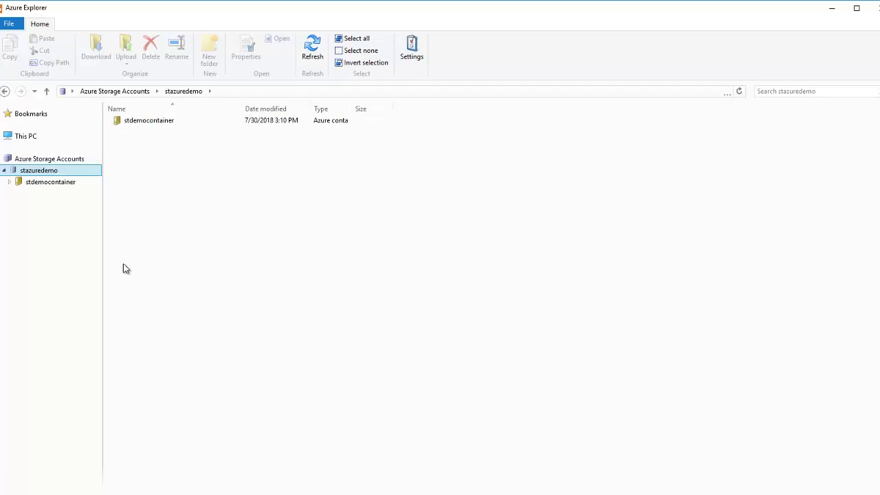
Refresh the stazuredemo account and open the moved folder in stdemocontainer.
{"action": "right_click", "coordinate": [61, 173]}
{"action": "left_click", "coordinate": [103, 272]}
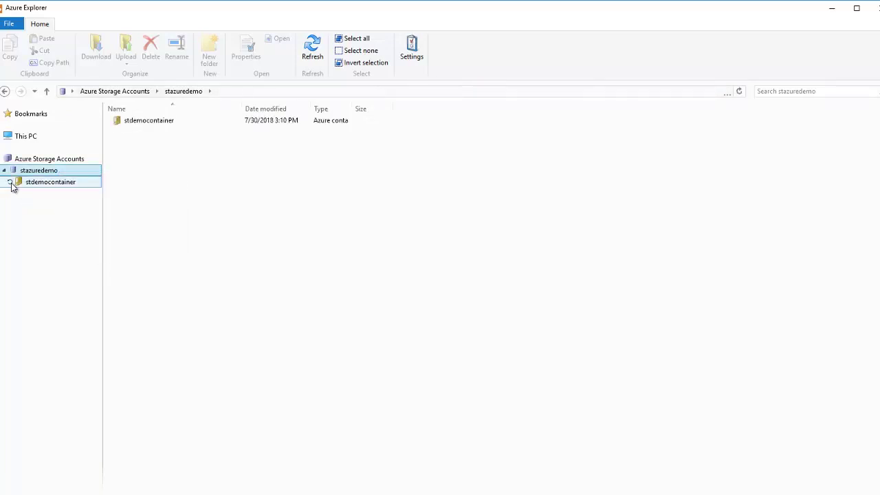
{"action": "left_click", "coordinate": [10, 182]}
{"action": "left_click", "coordinate": [49, 196]}
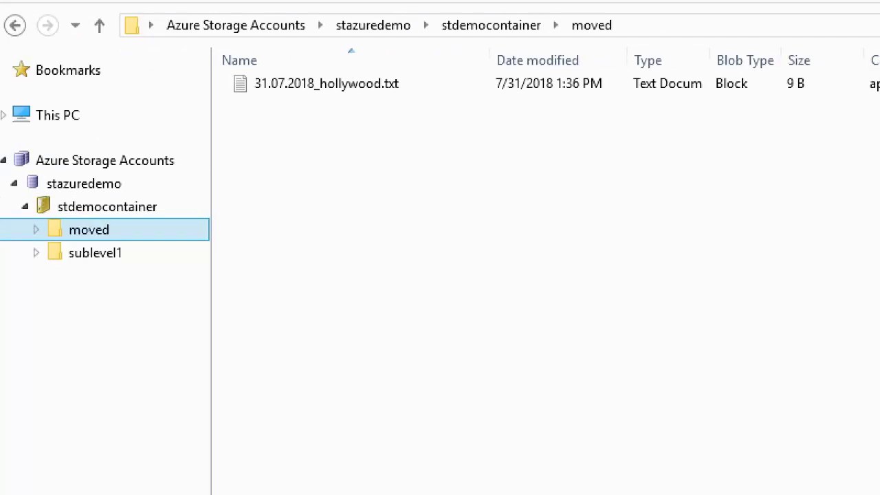
Confirm 31.07.2018_hollywood.txt's metadata shows originalName = hollywood.txt in its properties.
{"action": "right_click", "coordinate": [263, 86]}
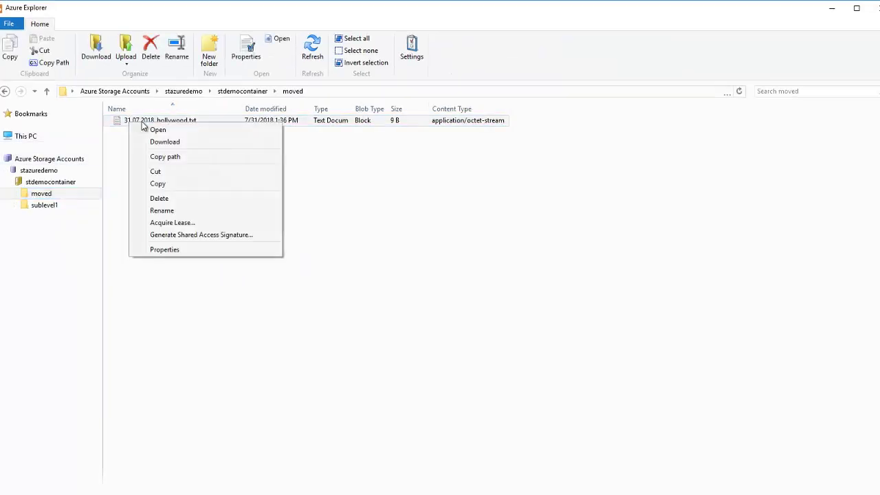
{"action": "left_click", "coordinate": [172, 250]}
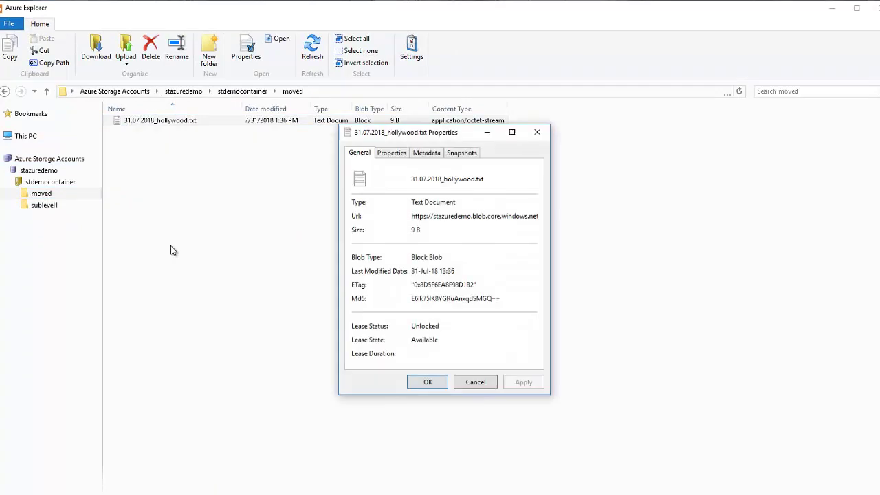
{"action": "left_click", "coordinate": [424, 156]}
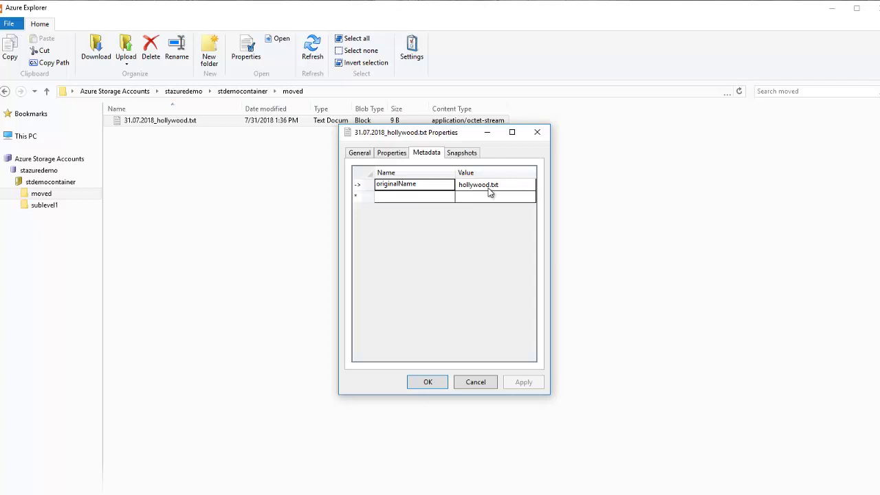
{"action": "left_click", "coordinate": [423, 384]}
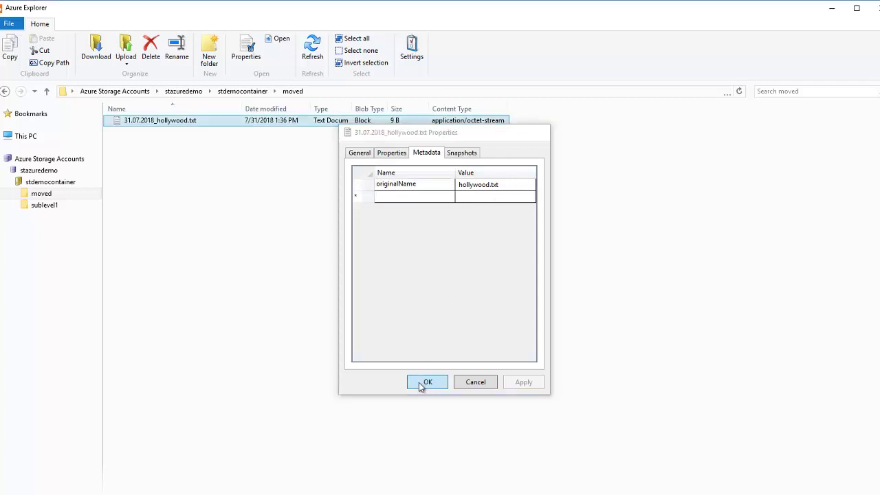